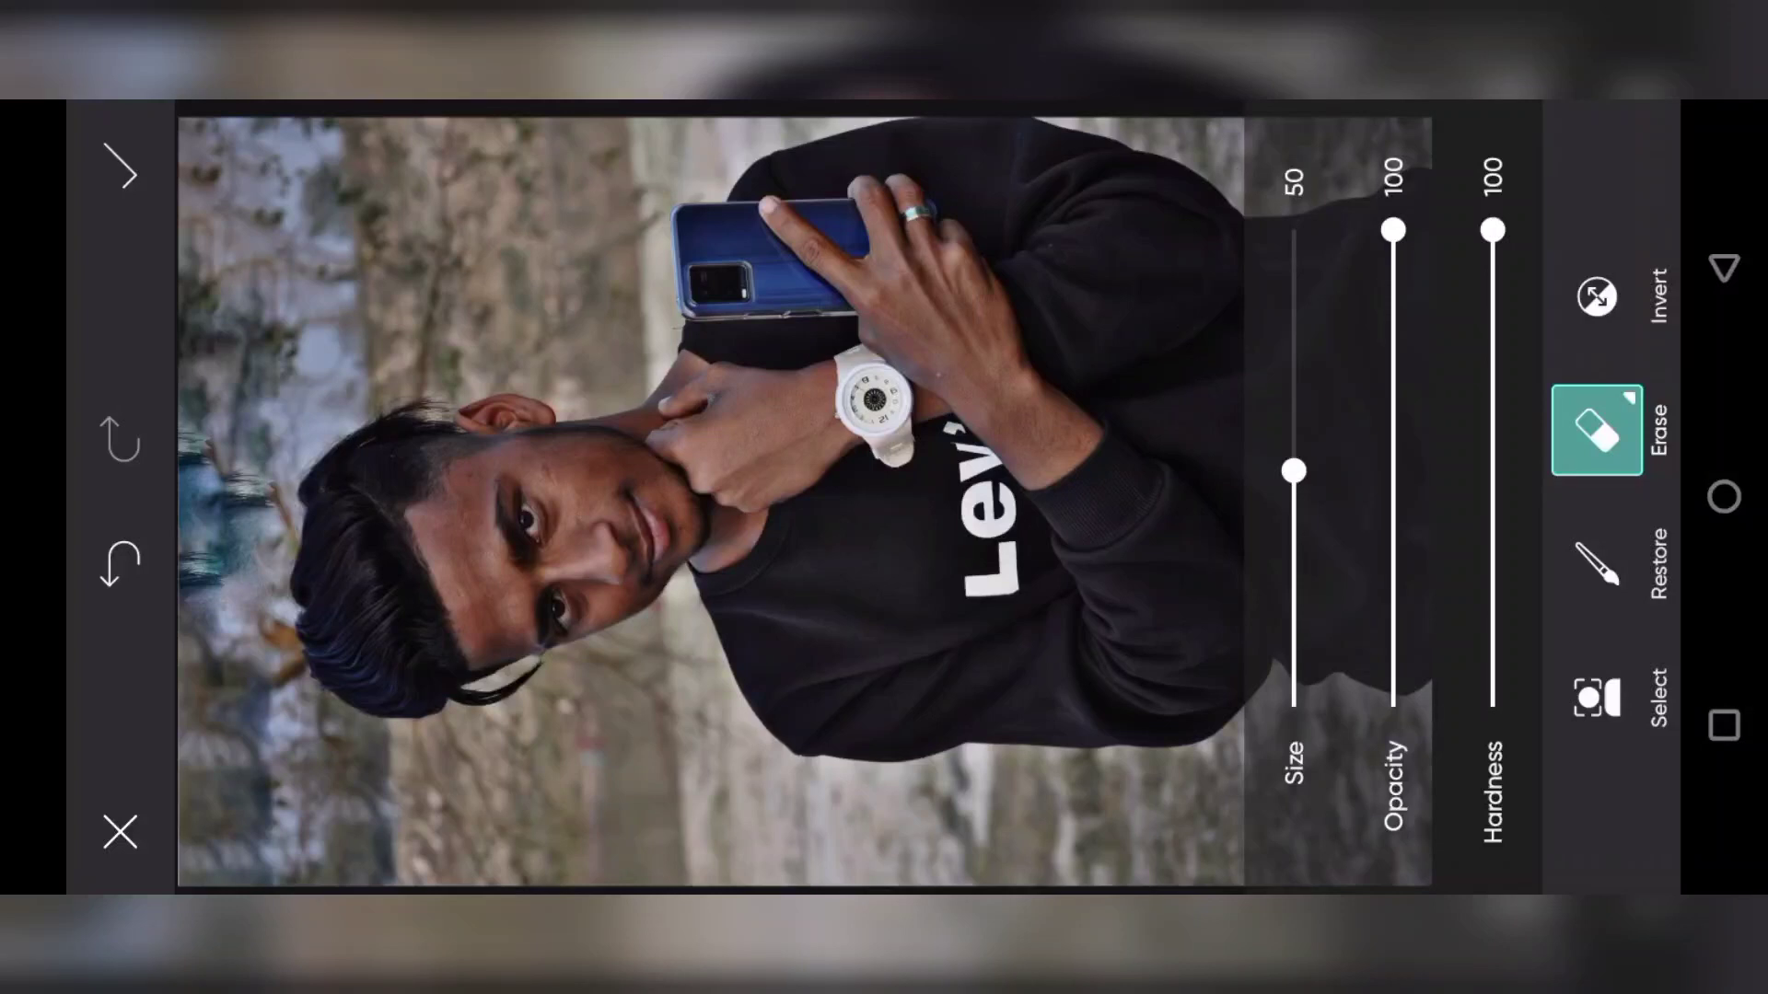
- Set the PicsArt eraser to size 100 and erase the overlay from the face, neck, left and bottom edges
mouse_move(567, 769)
mouse_down()
mouse_move(336, 327)
mouse_move(722, 703)
mouse_move(532, 262)
mouse_move(644, 423)
mouse_move(882, 649)
mouse_move(713, 277)
mouse_move(794, 324)
mouse_move(1050, 589)
mouse_move(981, 210)
mouse_move(1127, 378)
mouse_move(770, 294)
mouse_move(953, 392)
mouse_up()
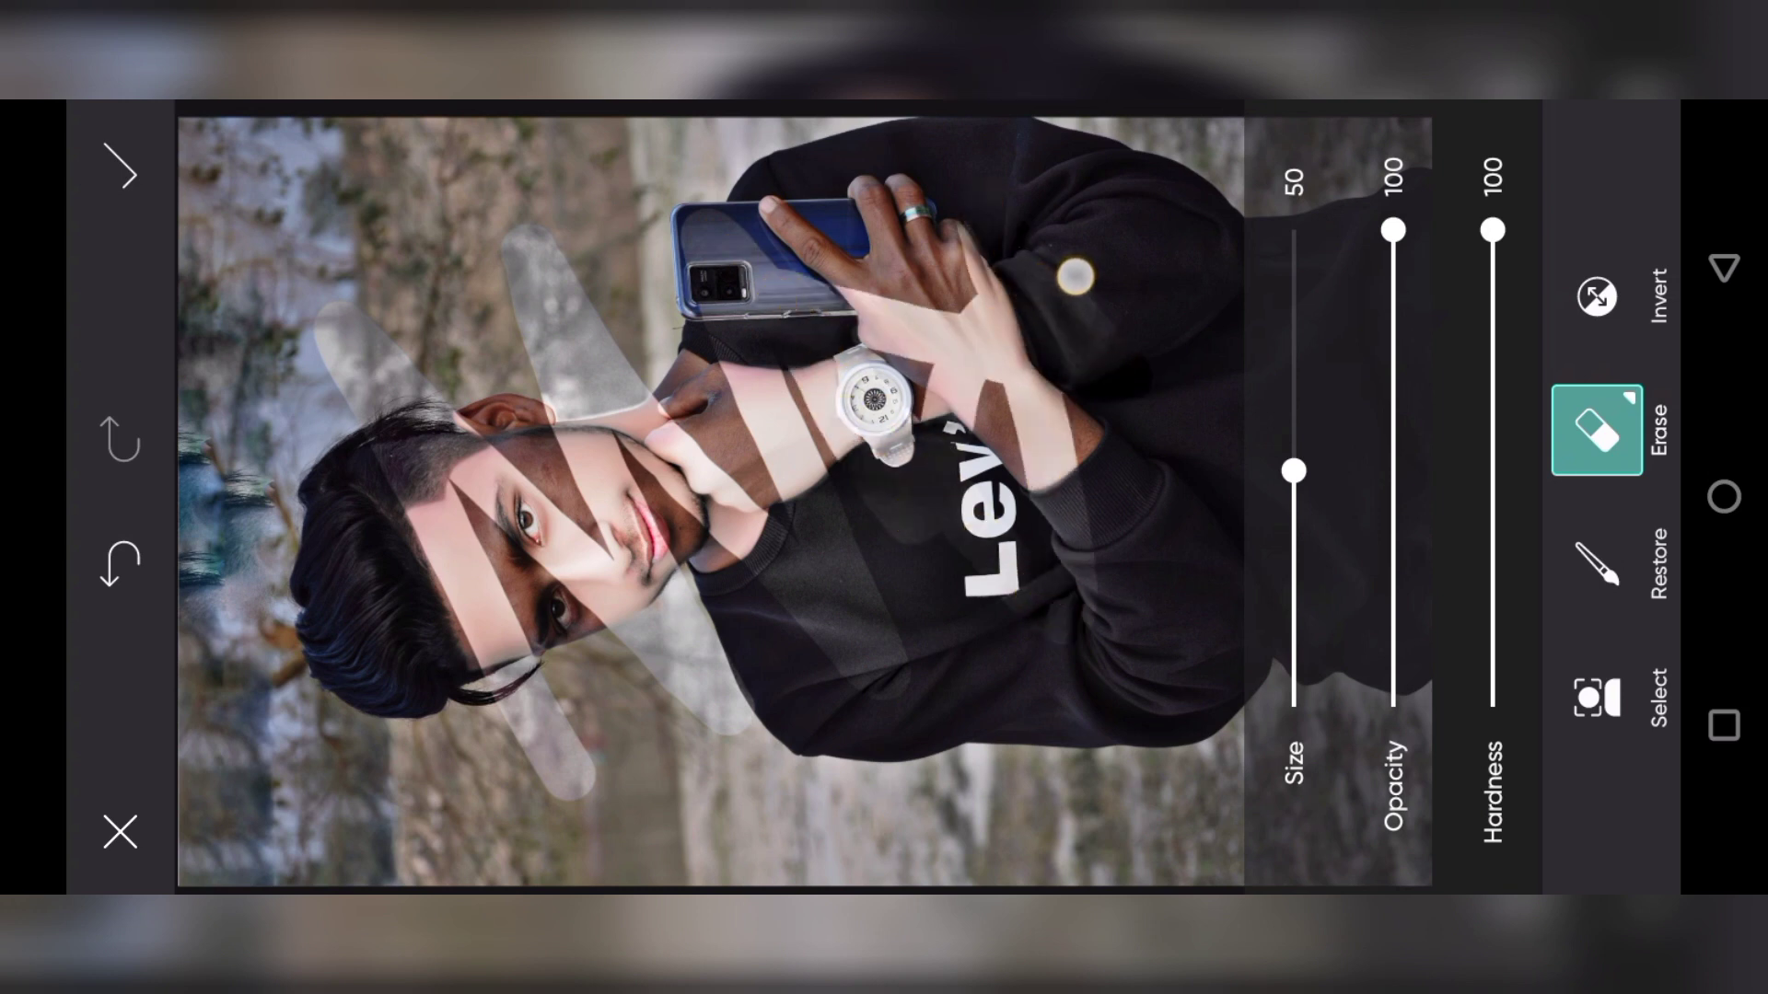
drag(1293, 472, 1294, 230)
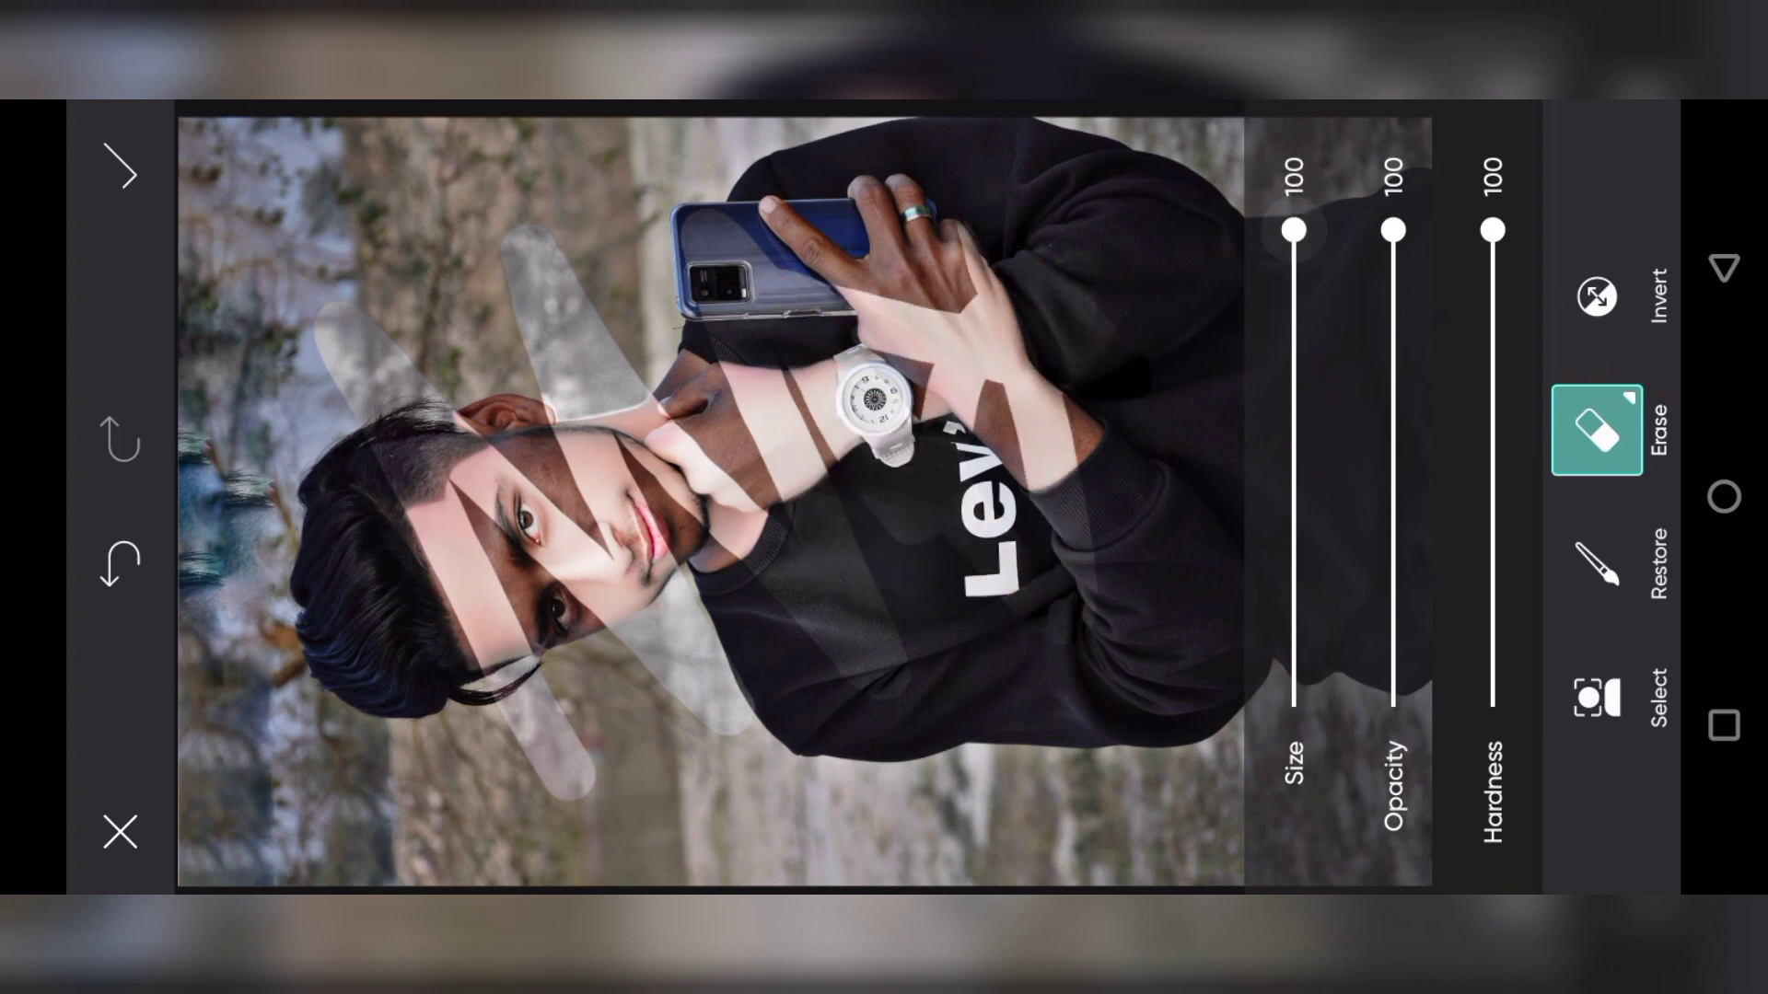
mouse_move(257, 829)
mouse_down()
mouse_move(218, 619)
mouse_move(206, 150)
mouse_move(1423, 144)
mouse_move(1401, 261)
mouse_up()
mouse_move(1393, 524)
mouse_down()
mouse_move(1369, 832)
mouse_move(386, 841)
mouse_move(218, 561)
mouse_move(495, 787)
mouse_move(317, 377)
mouse_move(537, 672)
mouse_move(463, 270)
mouse_move(783, 645)
mouse_move(603, 259)
mouse_up()
- Clear the remaining overlay from the arm, hand and chest, then zoom out to the whole photo
mouse_move(750, 425)
mouse_down()
mouse_move(947, 584)
mouse_move(789, 312)
mouse_move(1132, 612)
mouse_move(896, 155)
mouse_move(1208, 423)
mouse_move(1225, 342)
mouse_up()
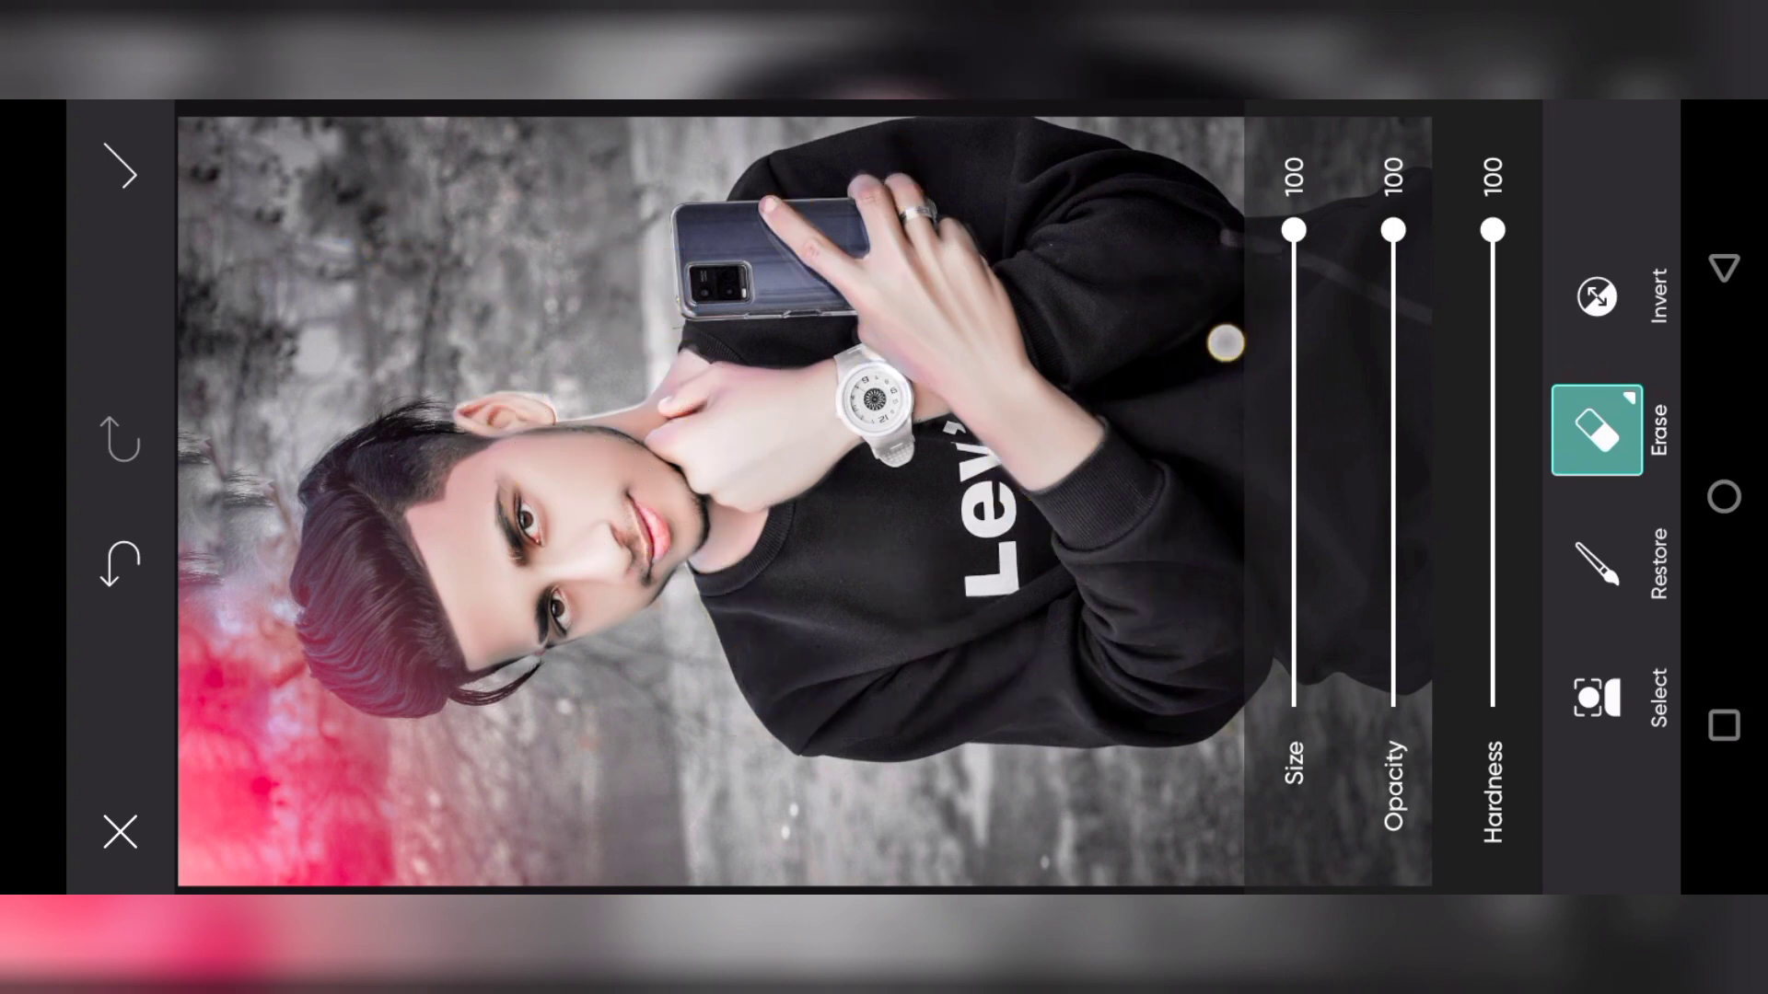
drag(1340, 426, 1312, 262)
drag(1477, 259, 711, 256)
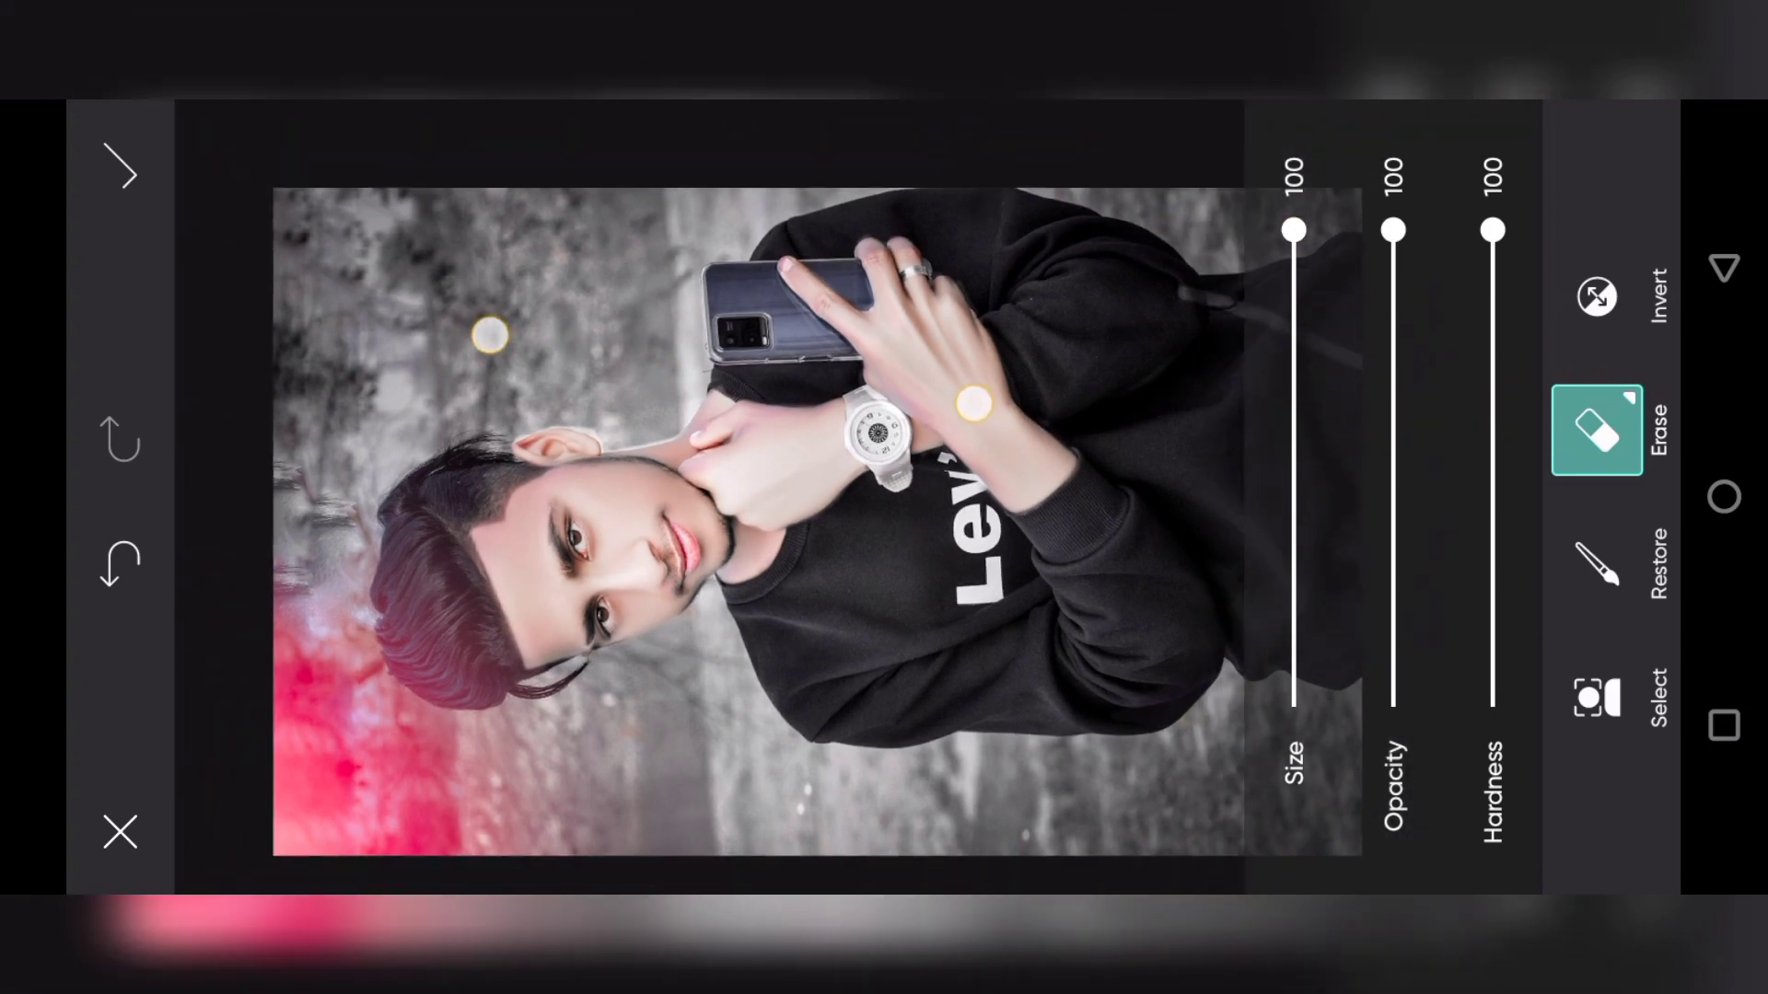
drag(473, 335, 418, 295)
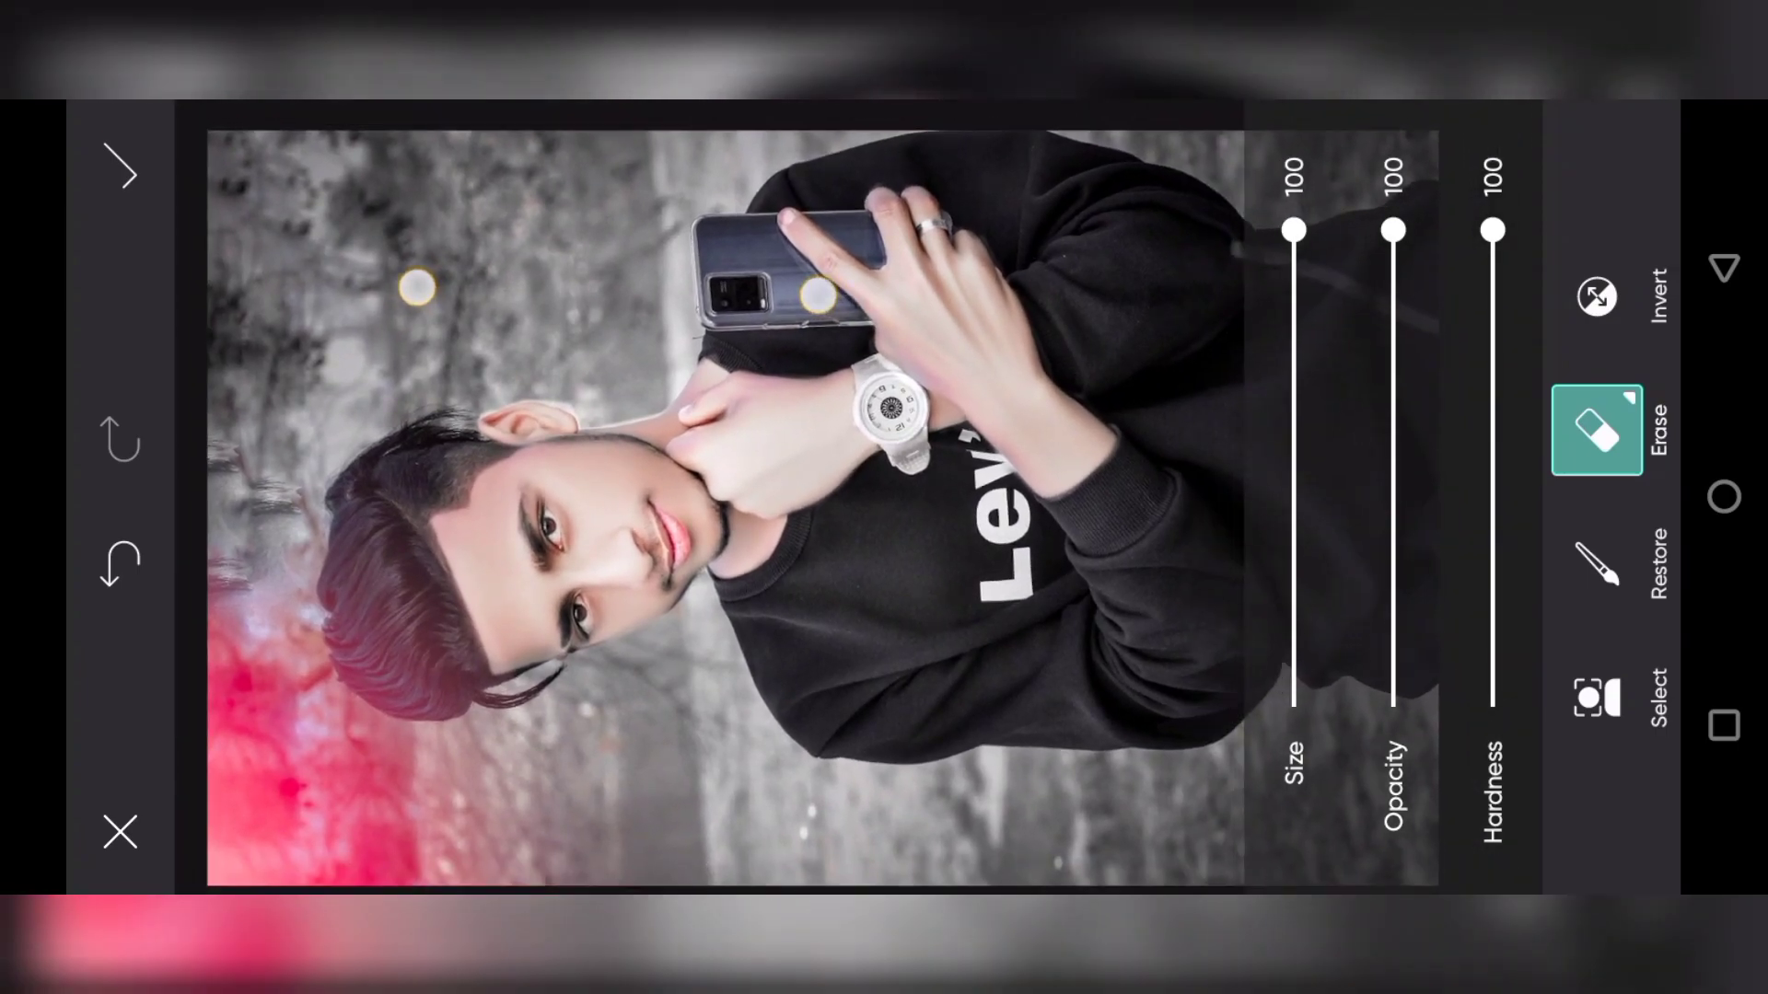
drag(879, 349, 734, 294)
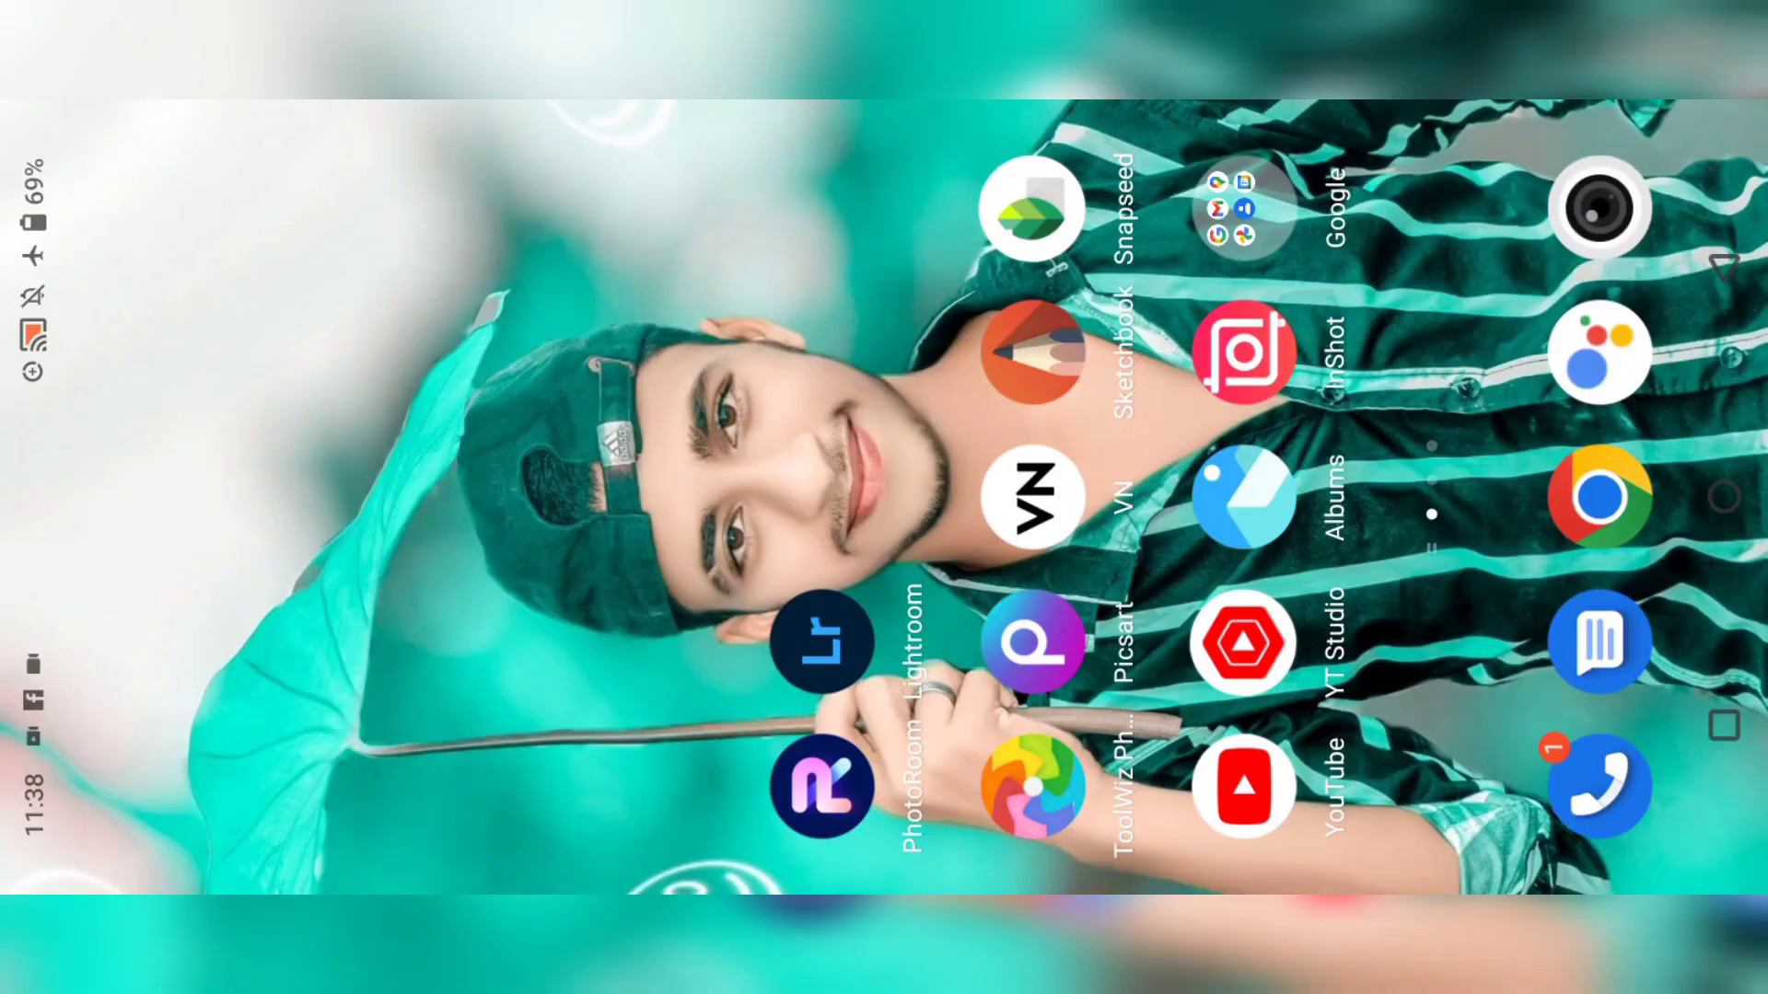
- Share the Levi's sweatshirt portrait from Gallery's All photos album to Sketchbook
click(1243, 497)
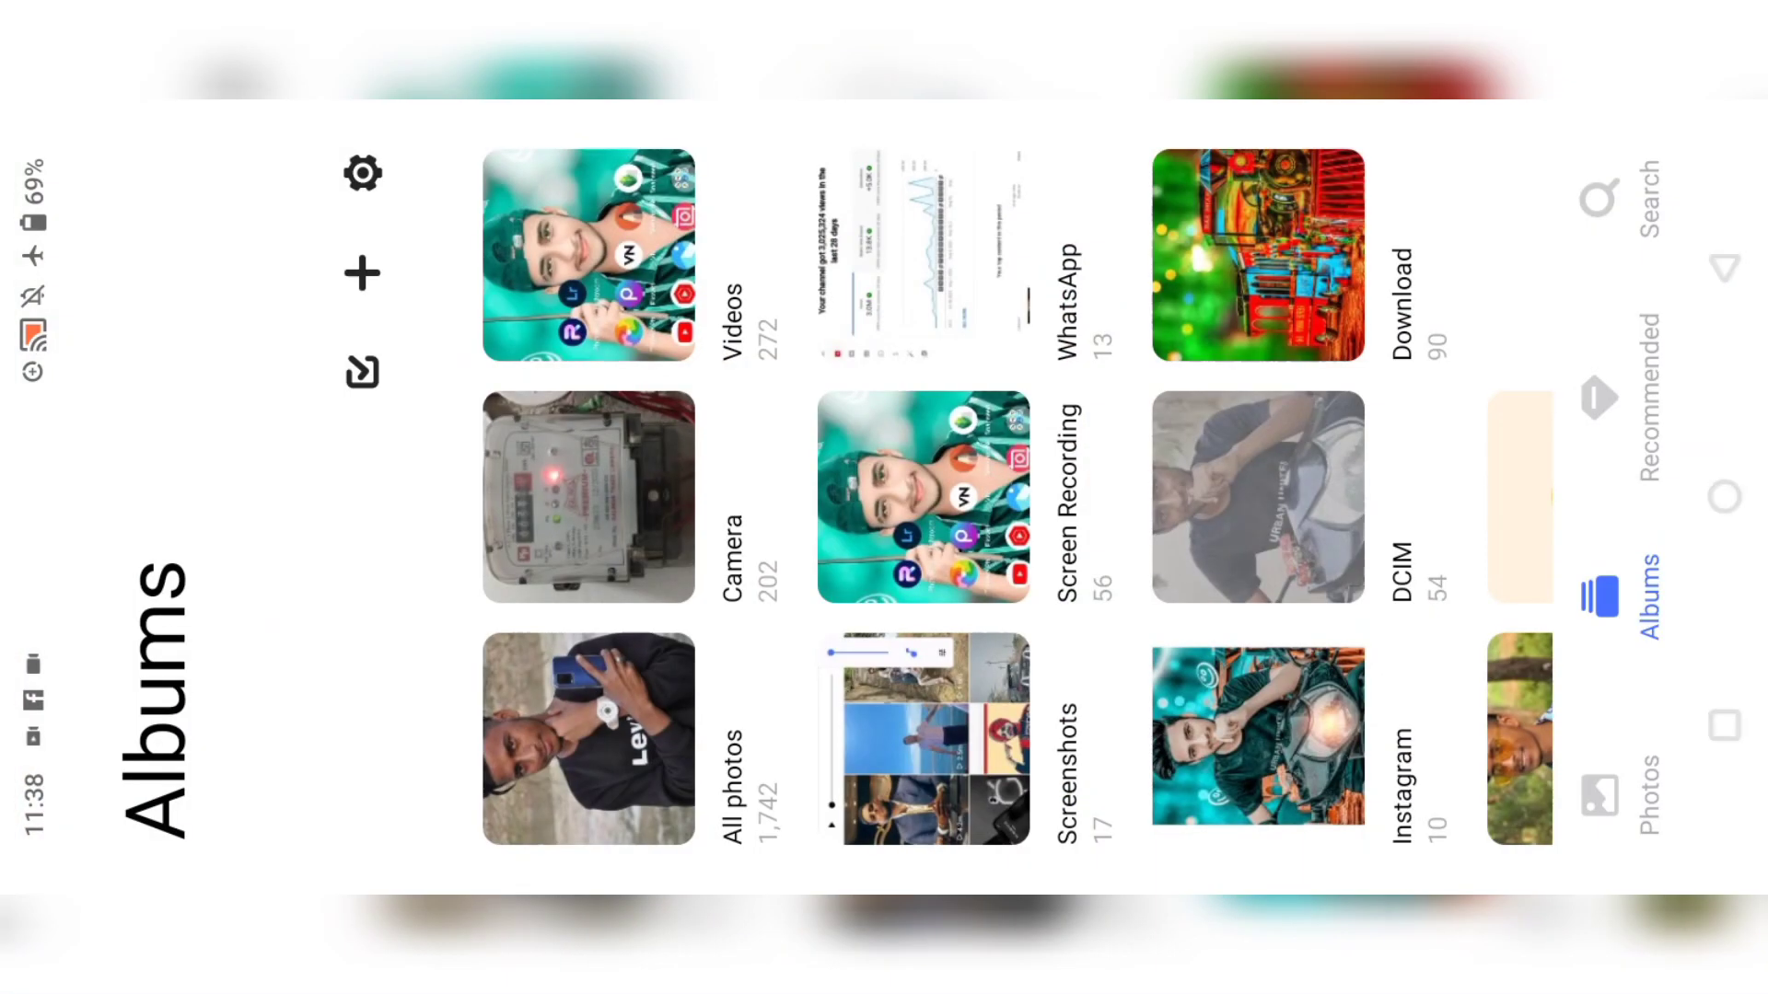
click(590, 738)
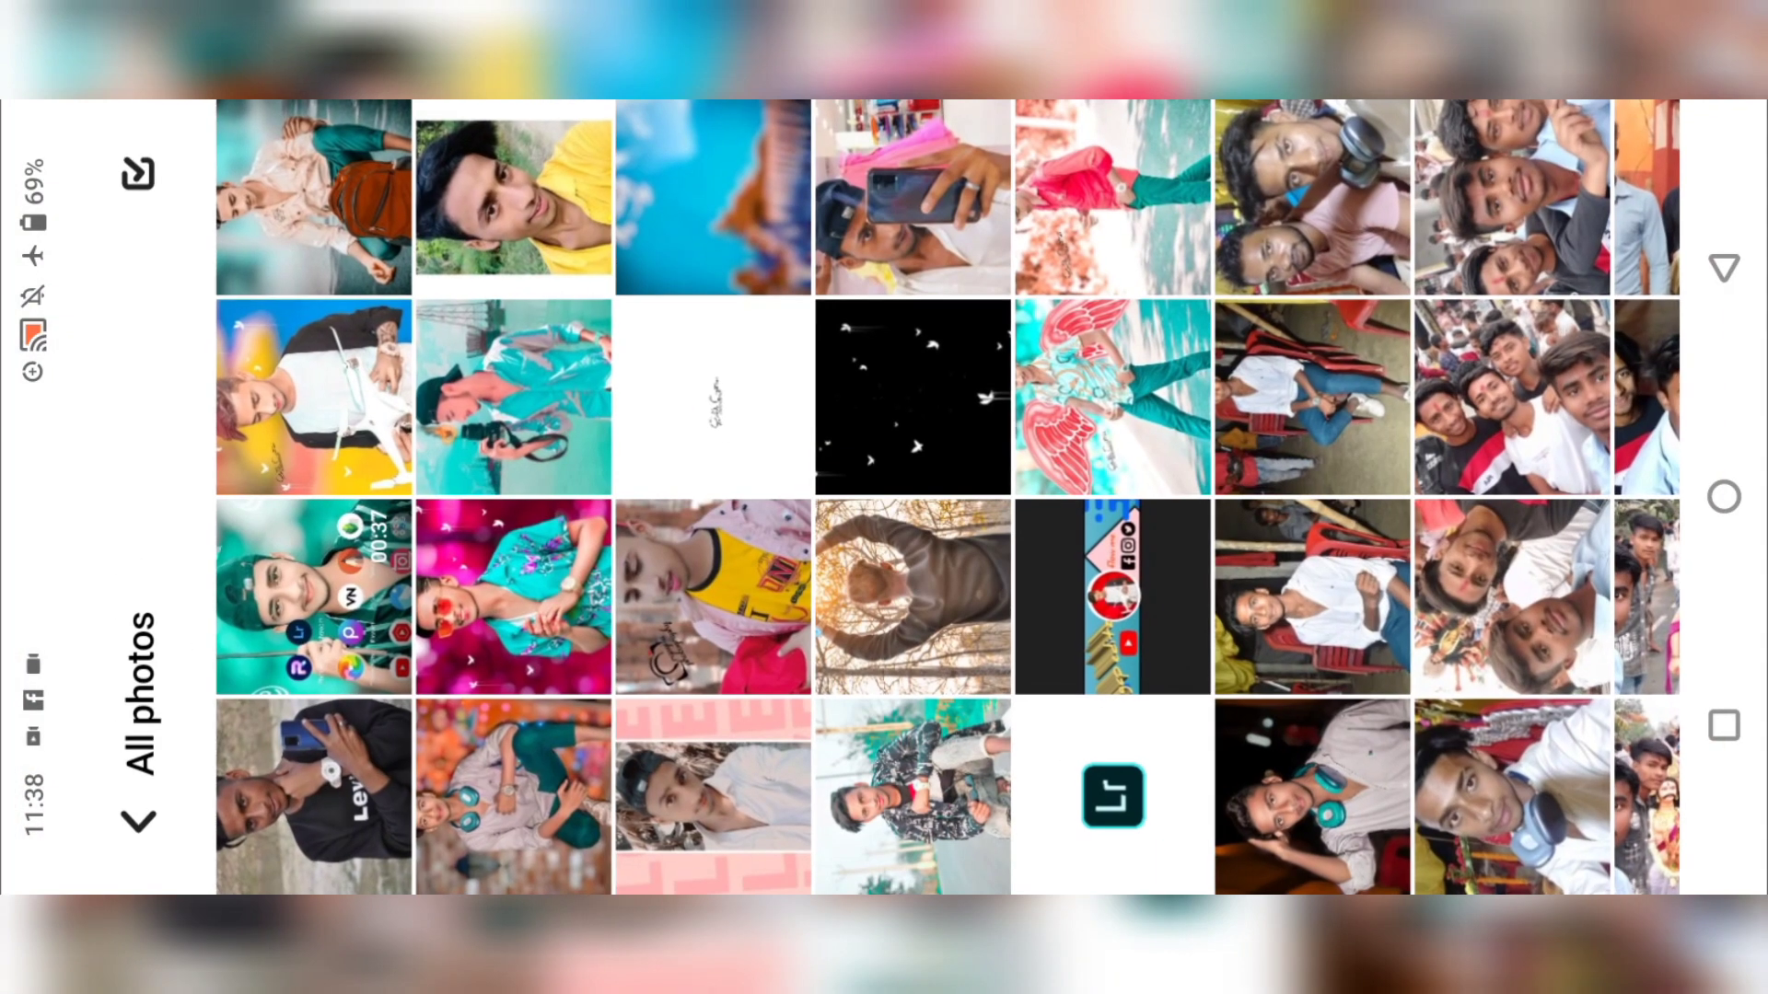
click(313, 796)
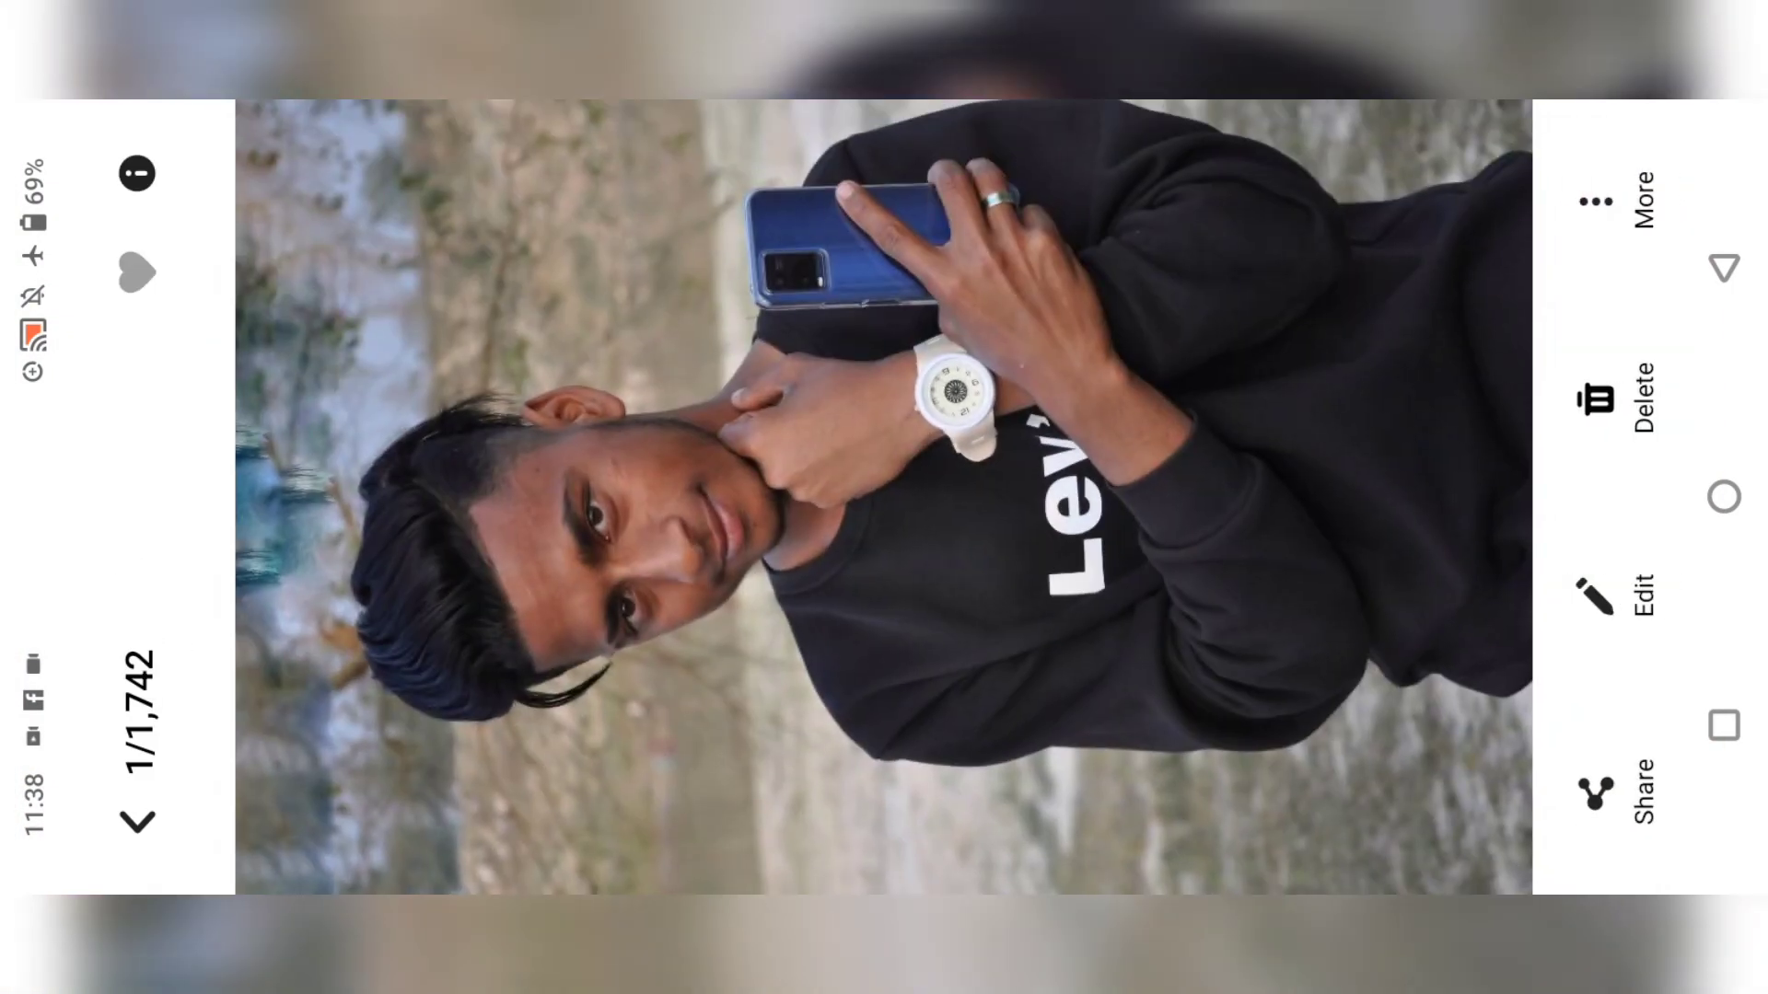
click(1595, 792)
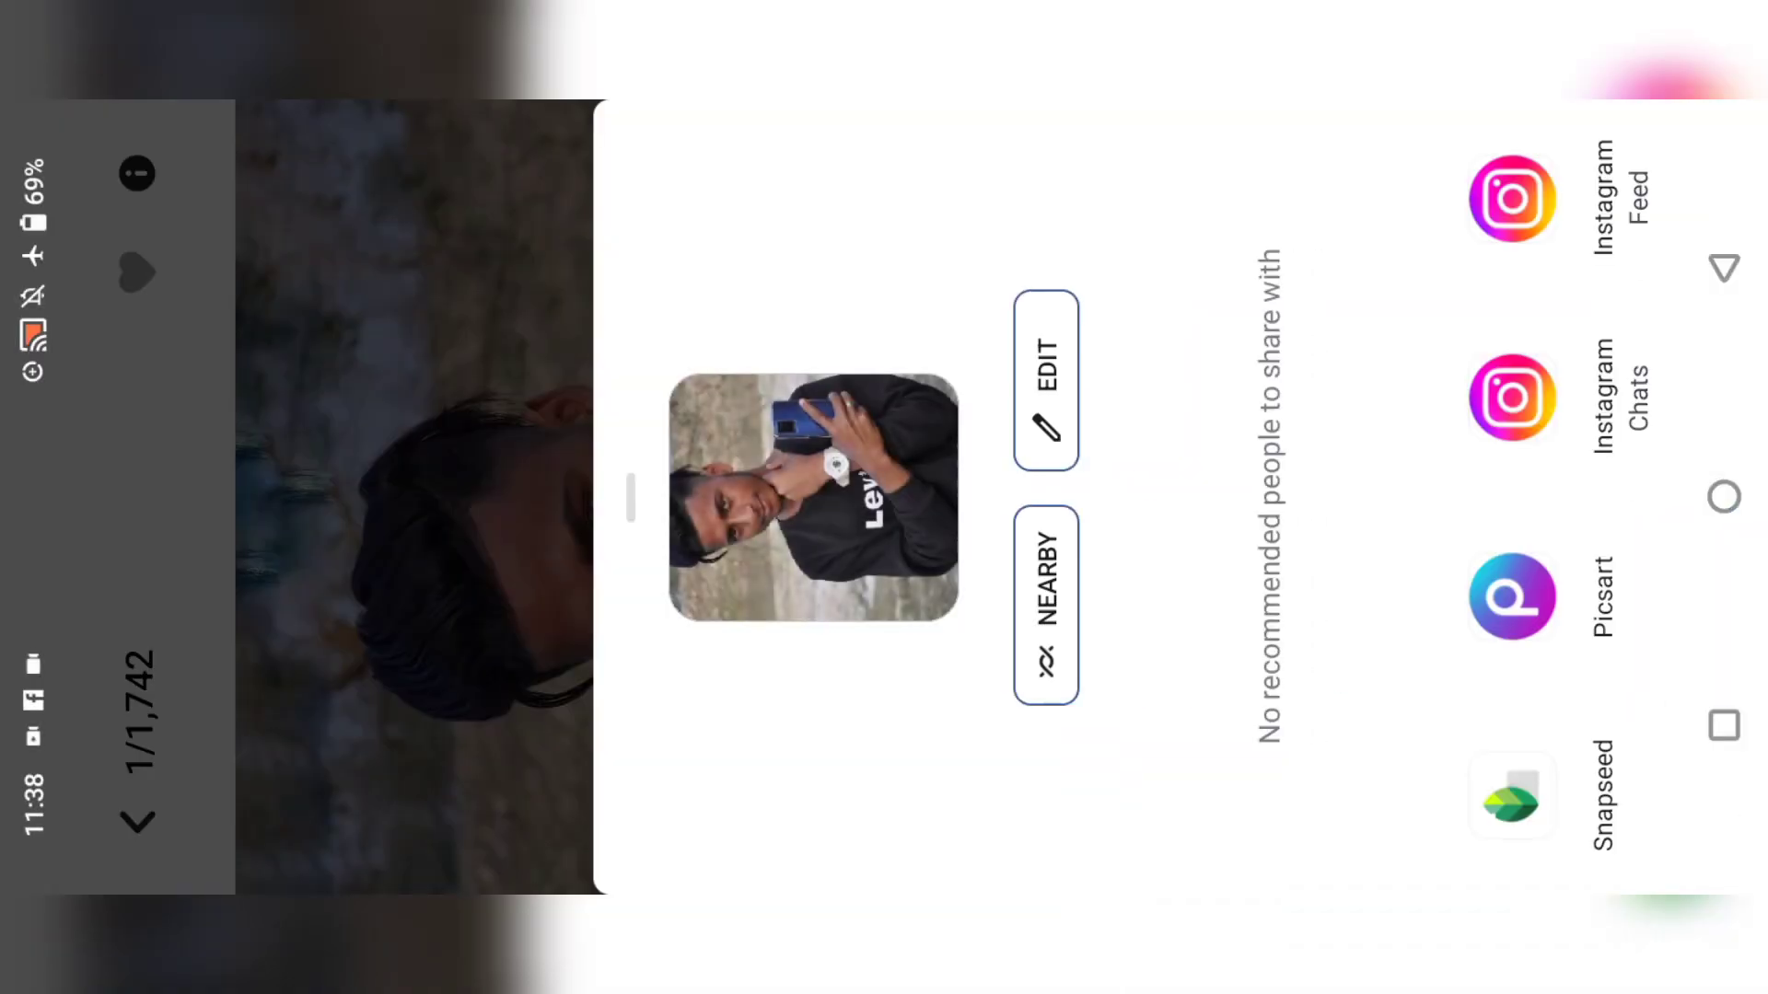
drag(1381, 611, 703, 611)
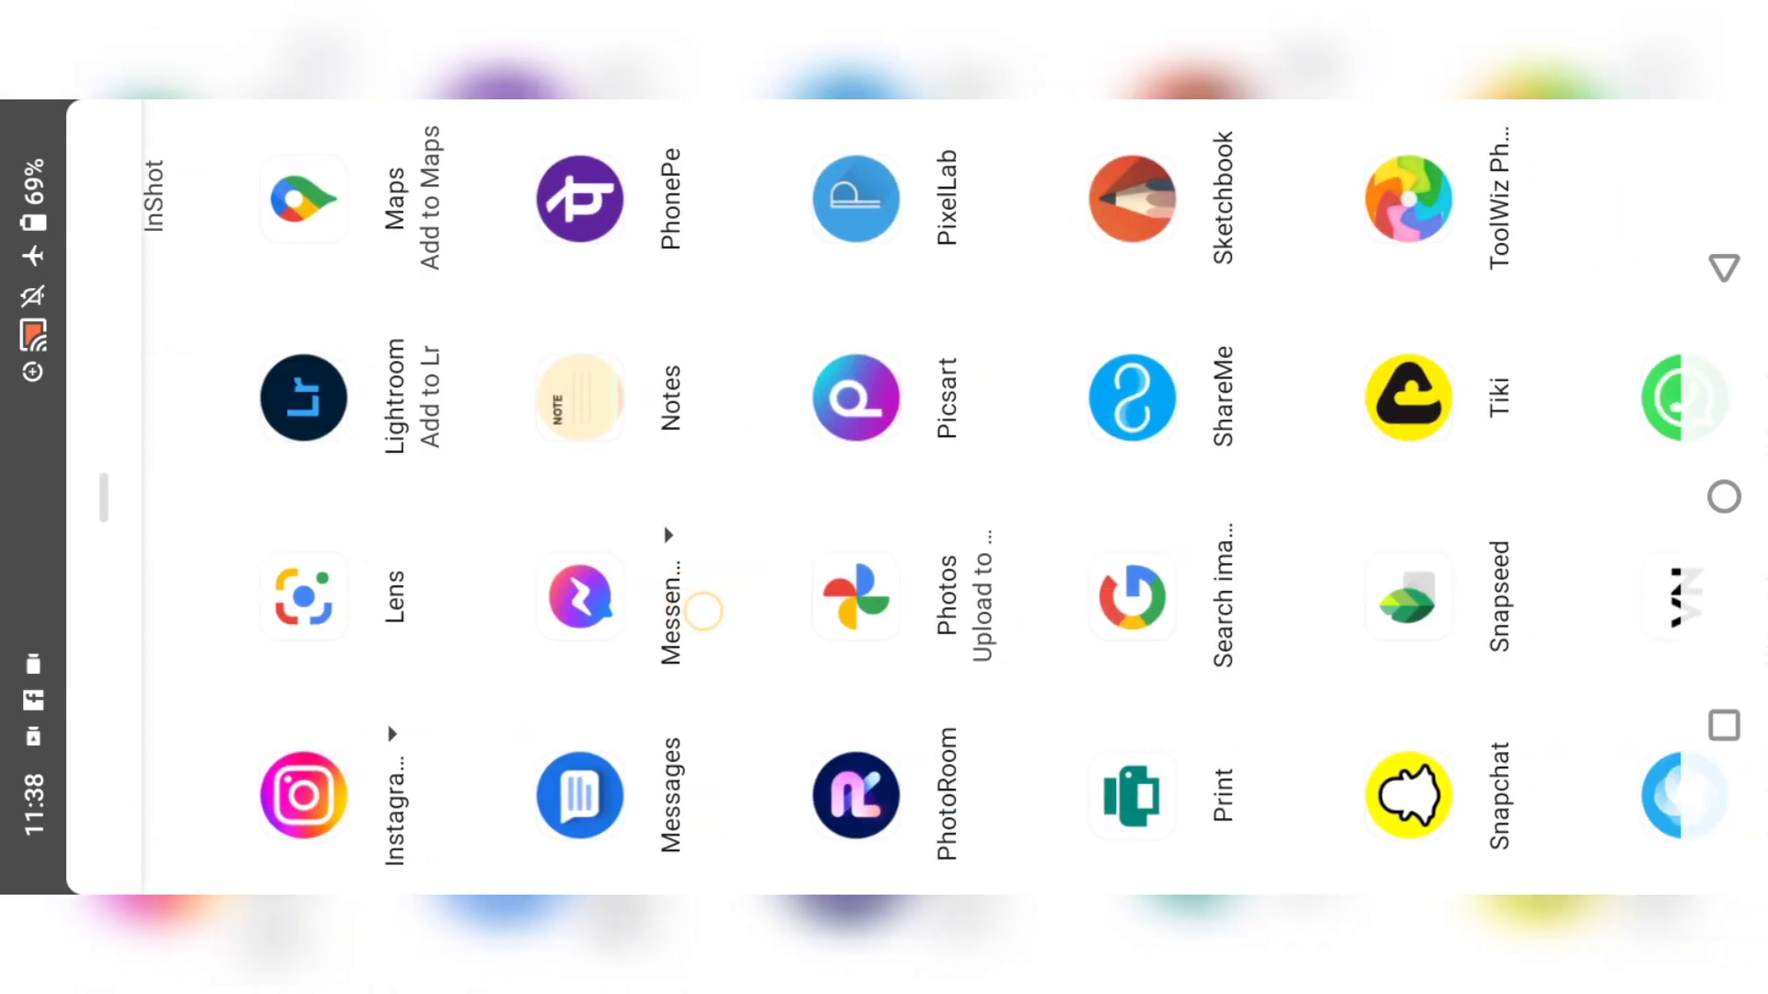
click(1131, 199)
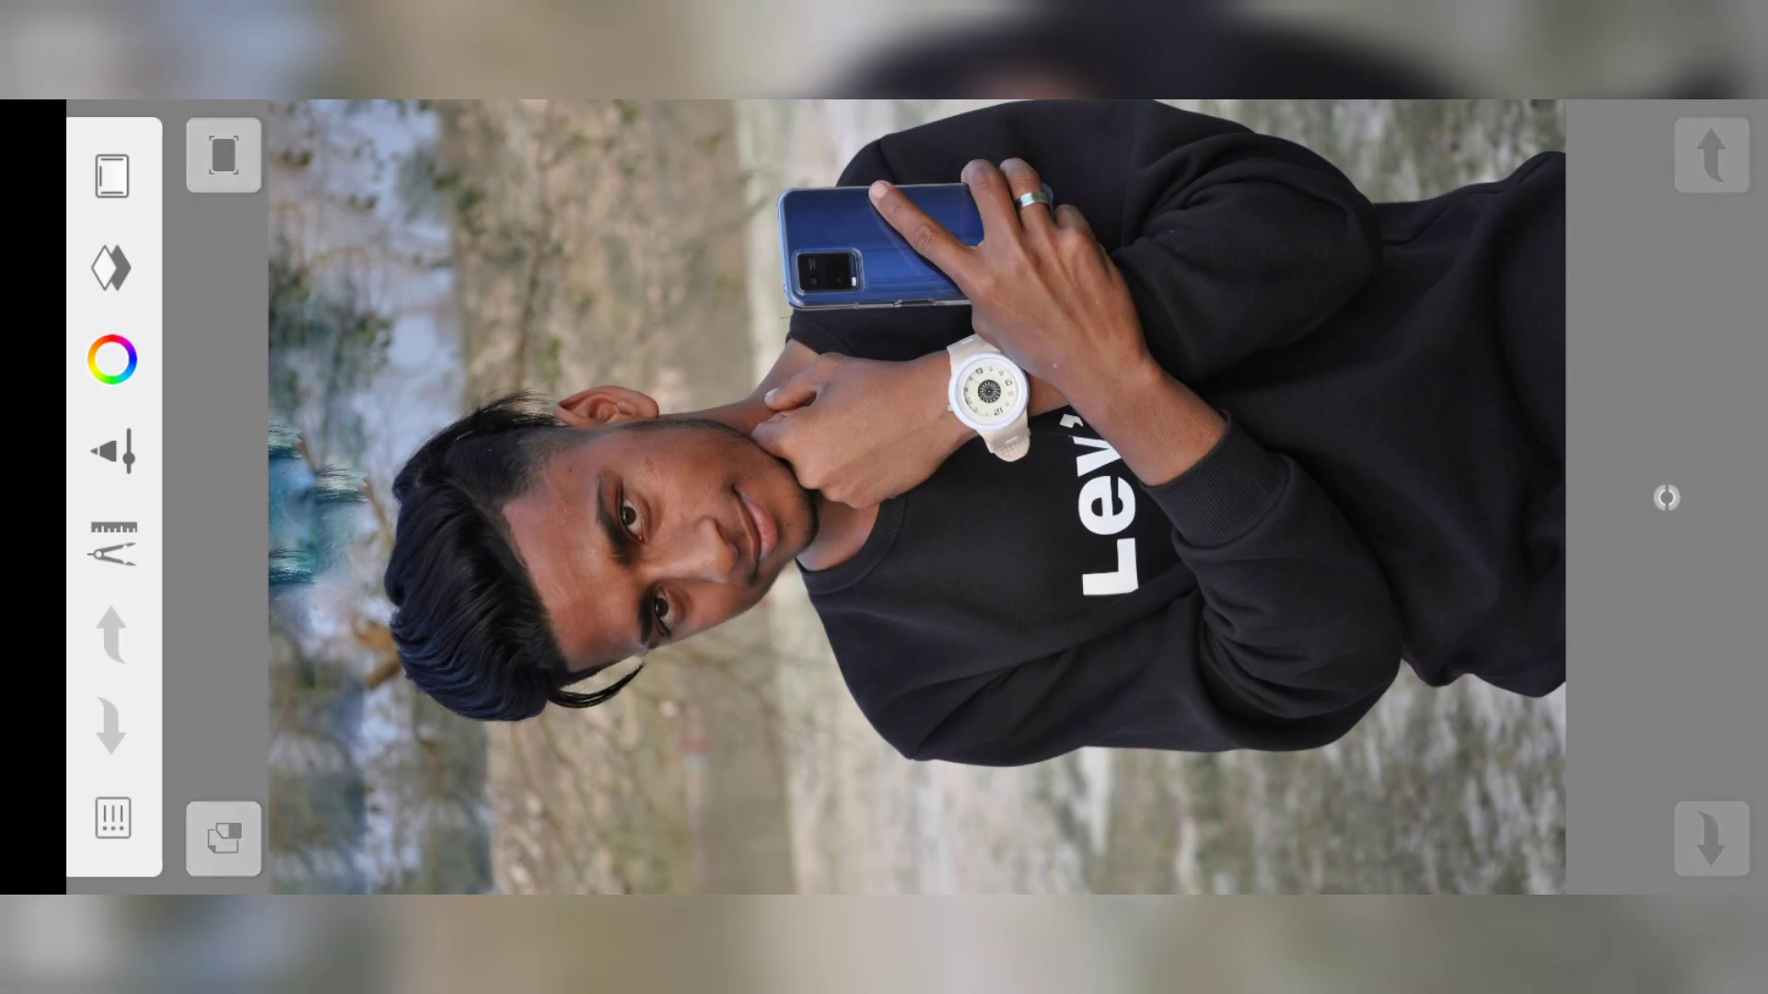
- Fit the portrait photo on the canvas and add a new empty layer above it
scroll(847, 534, down, 2)
drag(1170, 299, 1158, 288)
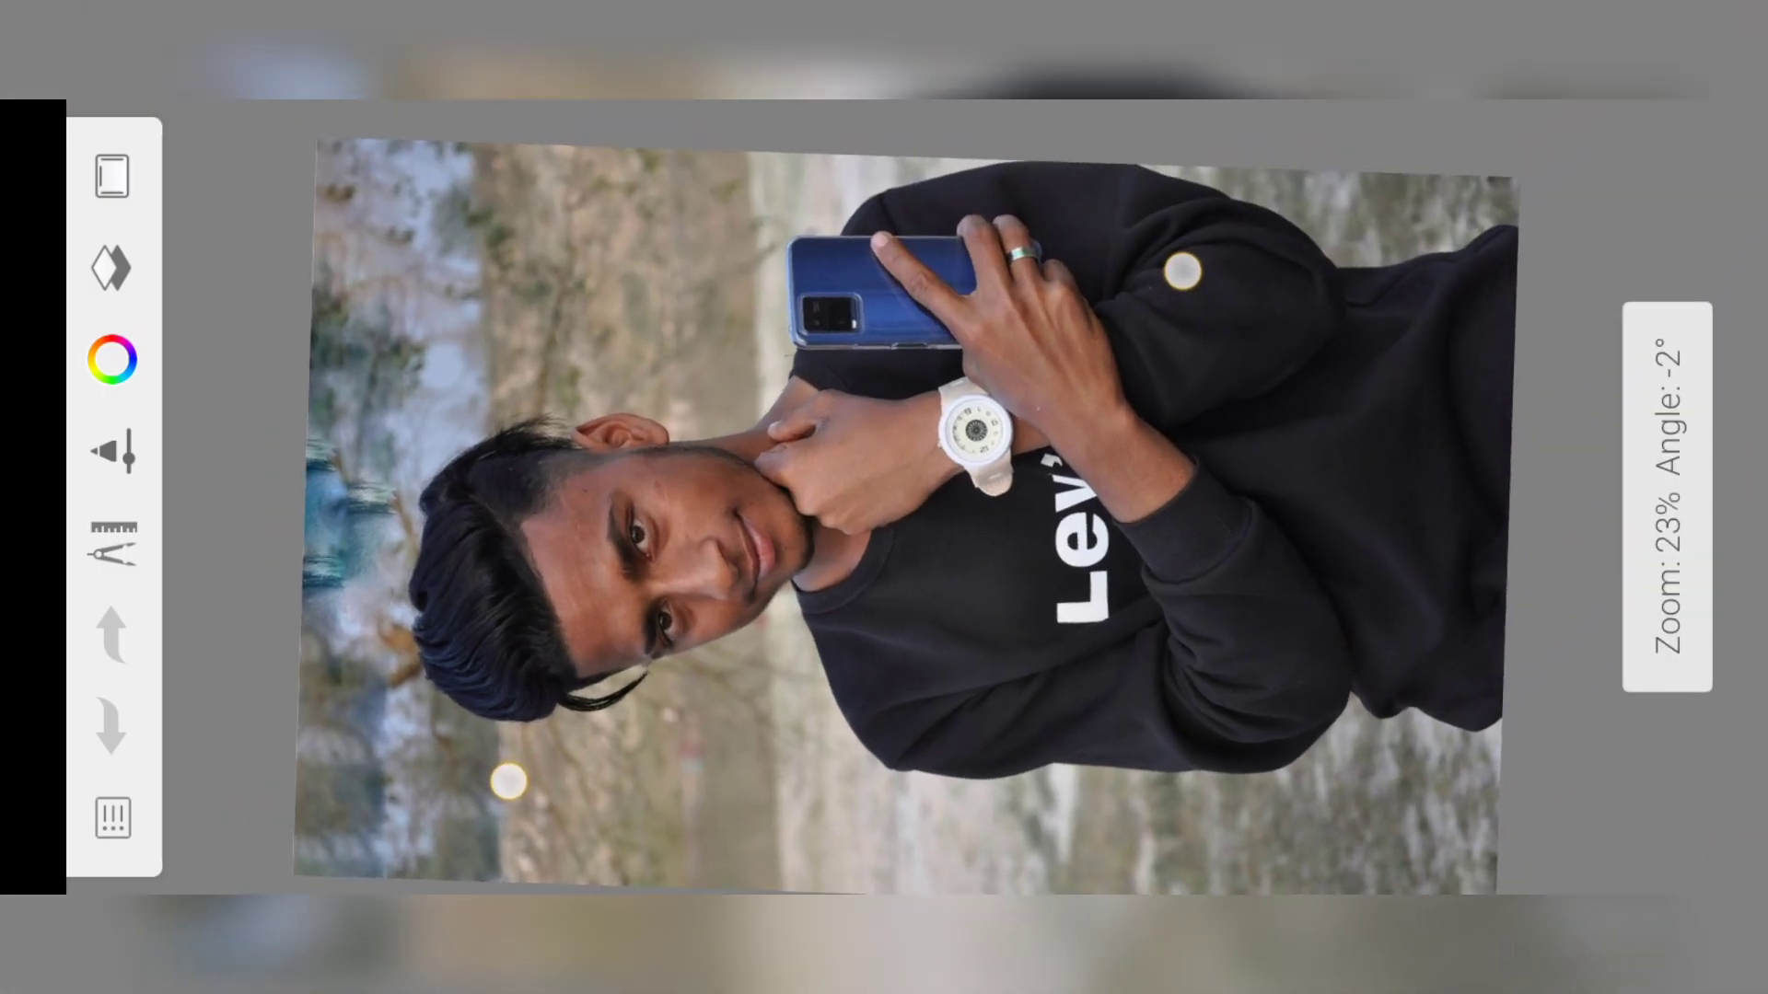
scroll(847, 526, up, 2)
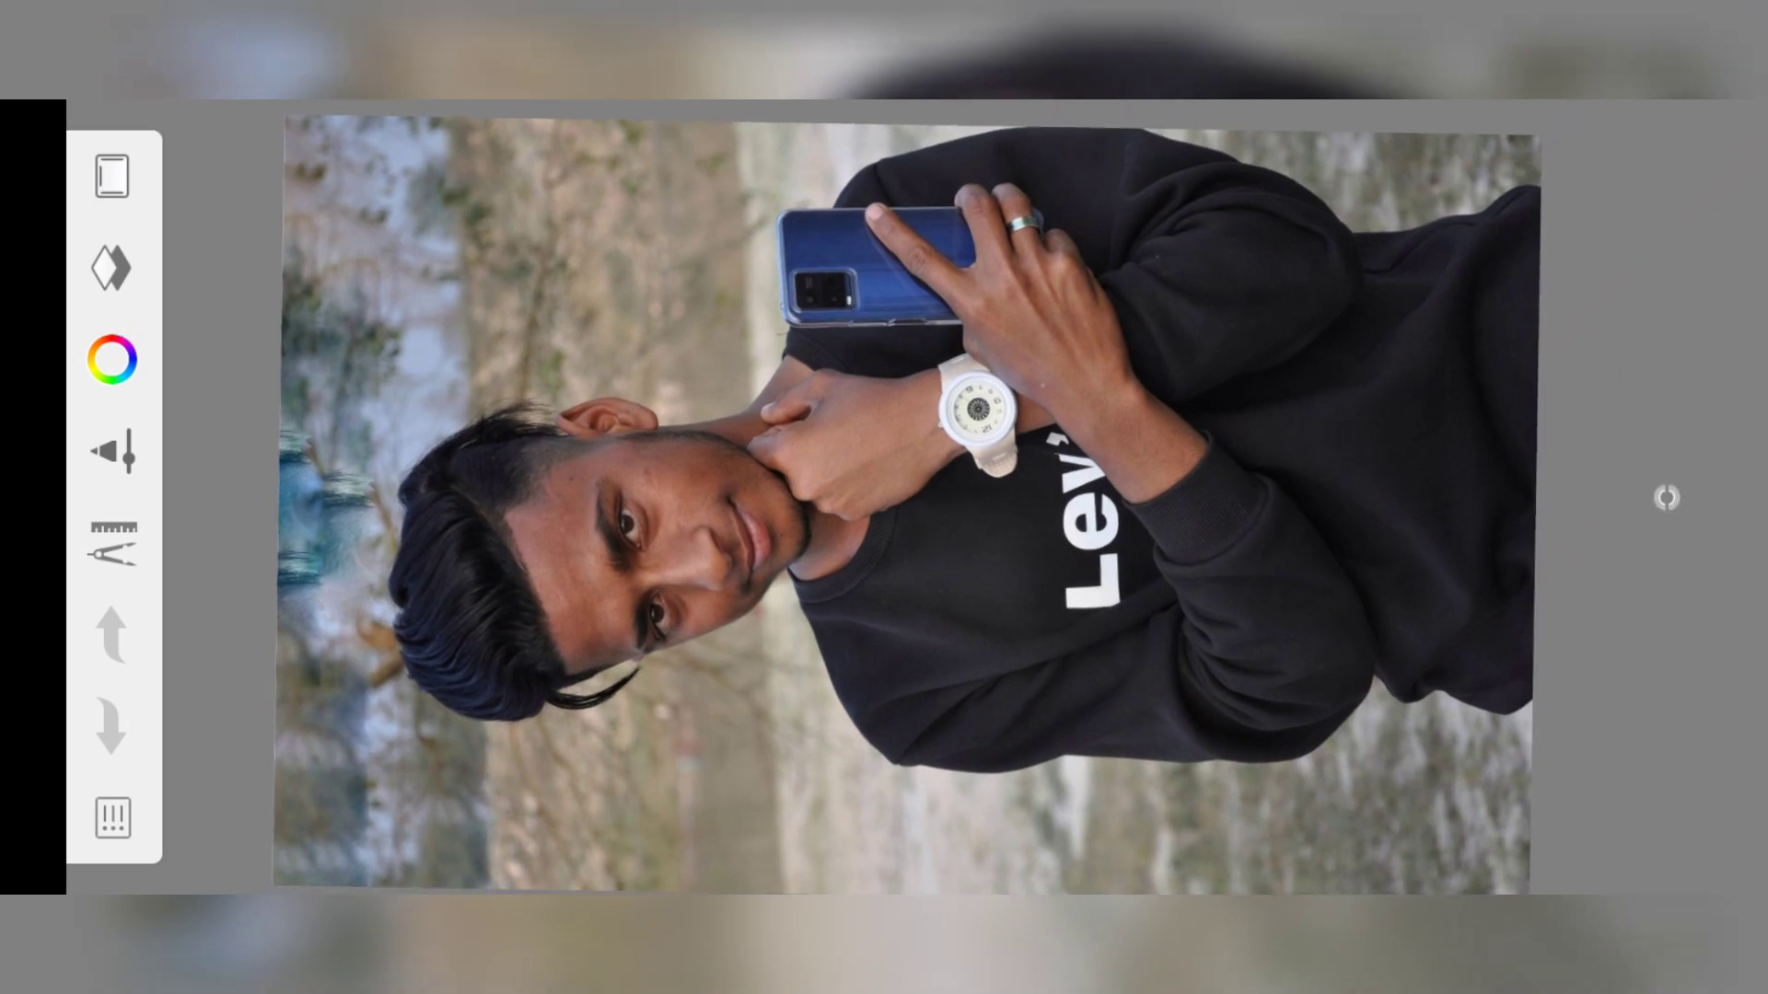
click(112, 268)
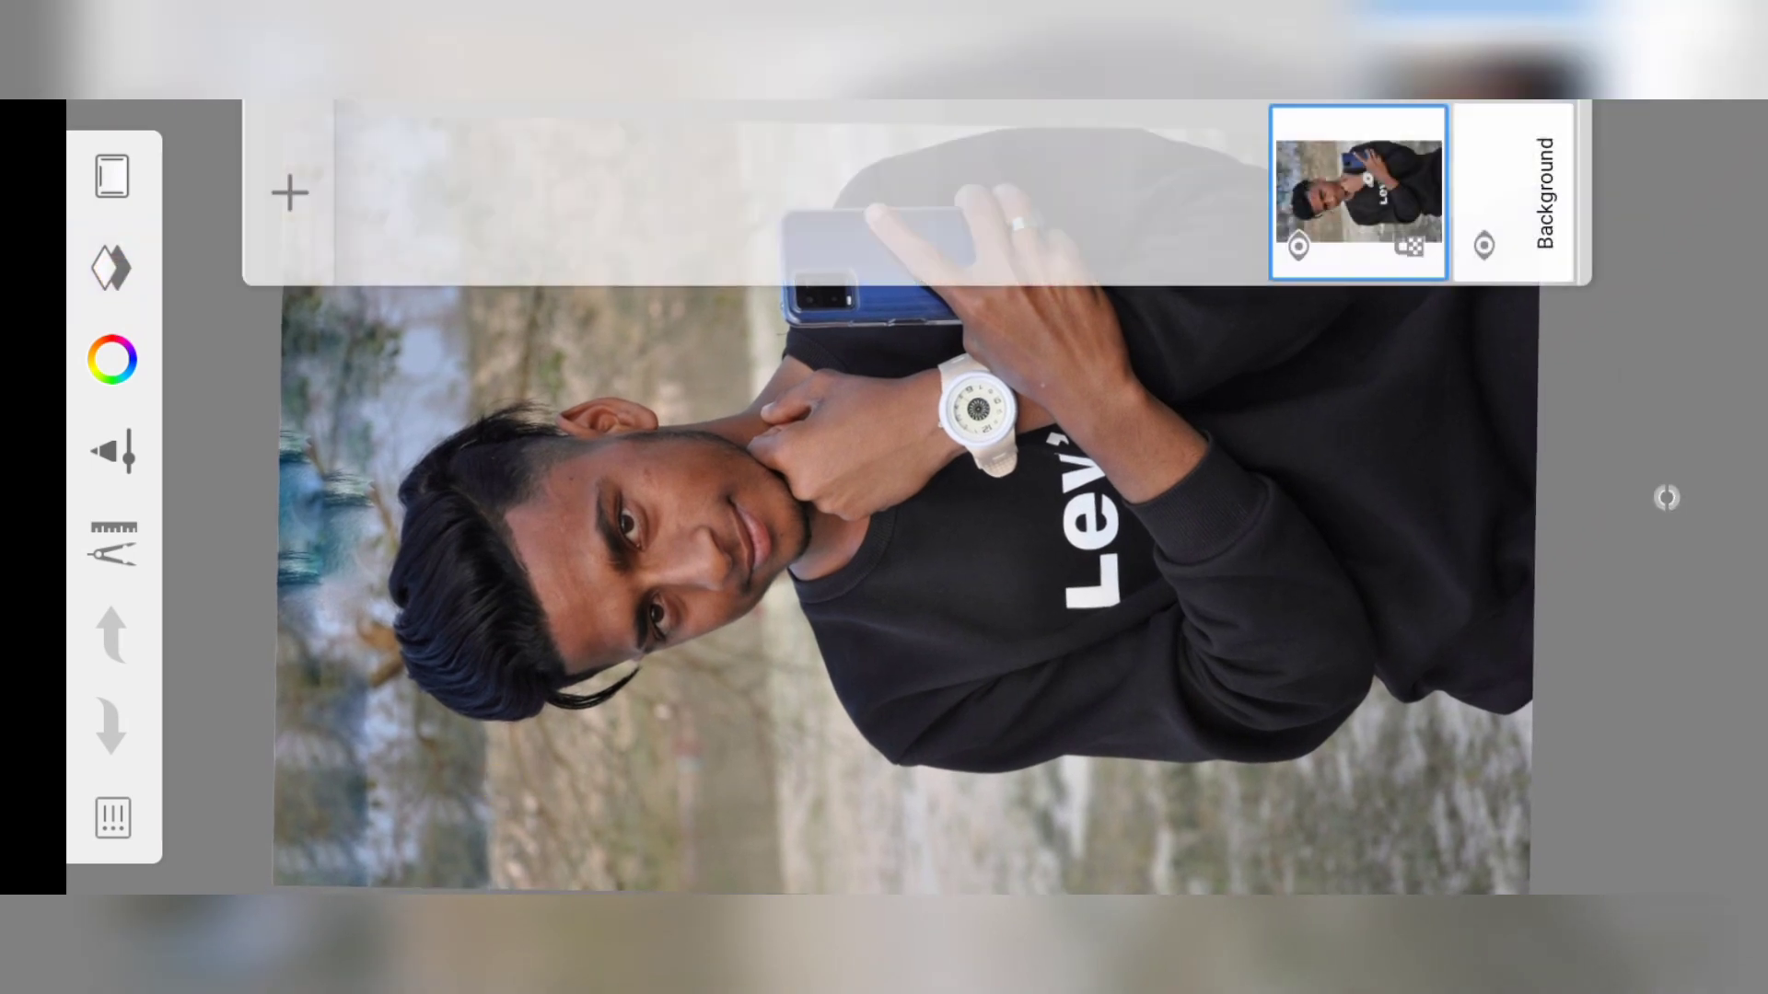
click(292, 204)
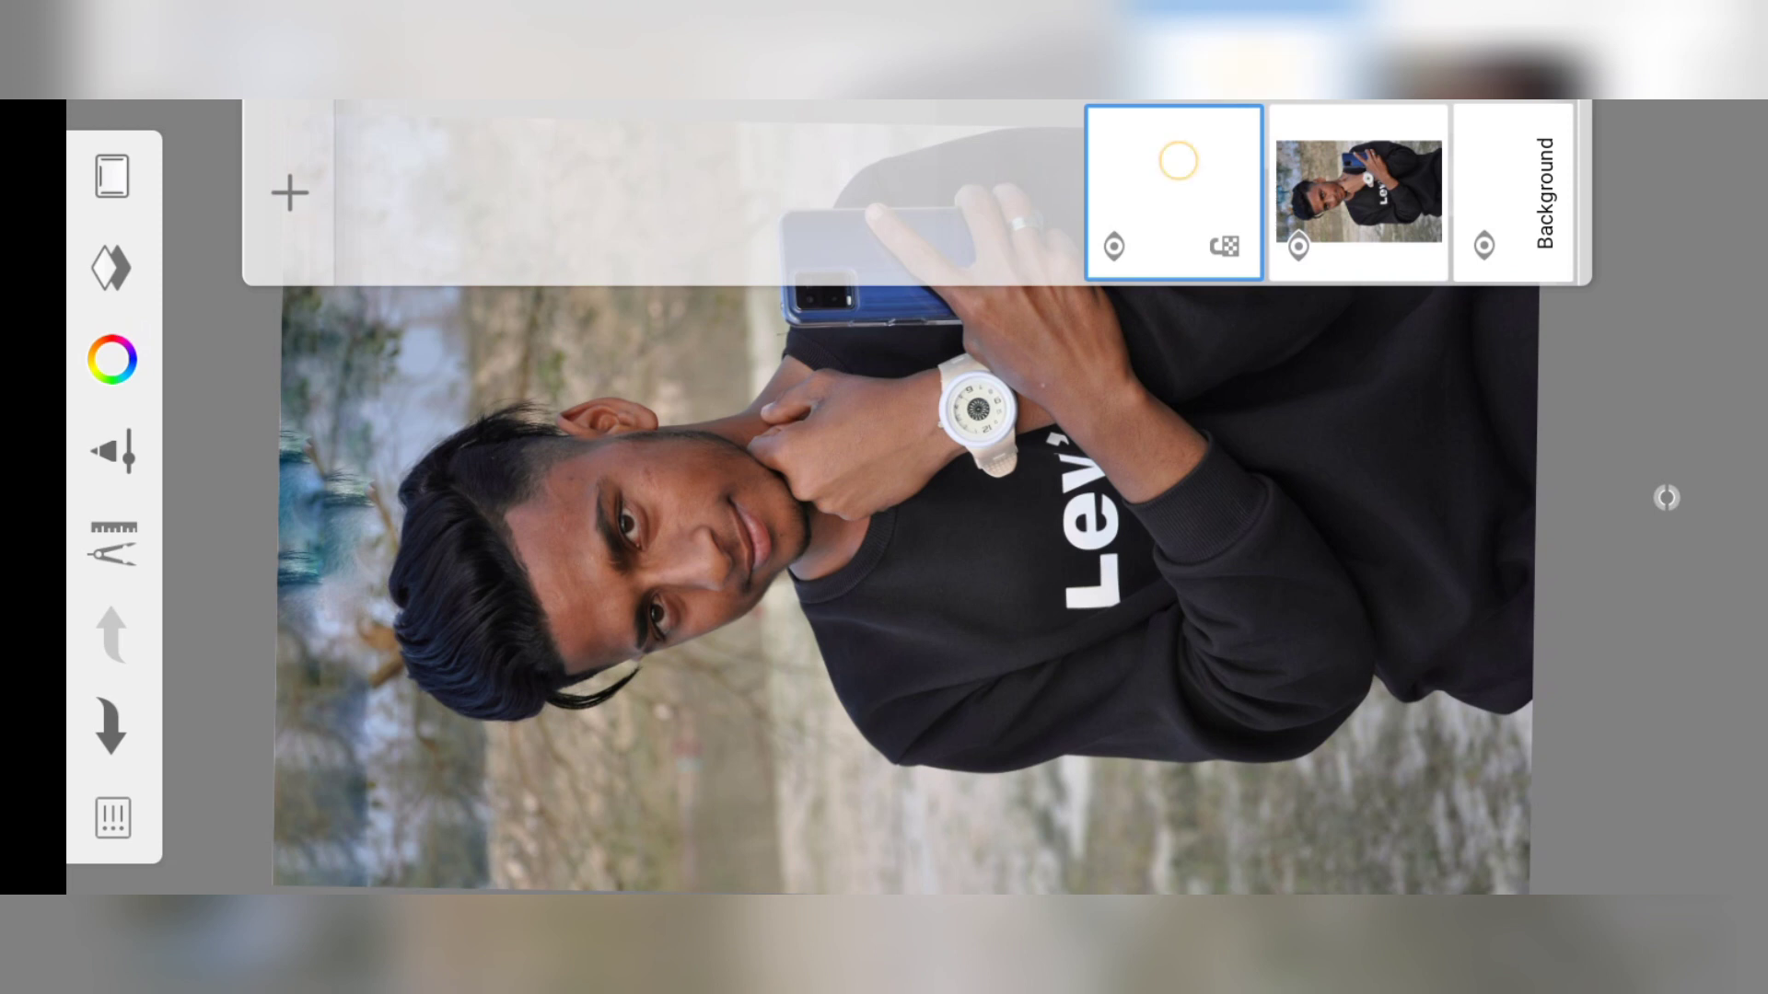
- Set the new layer's blending mode to Soft Light and return to the canvas
click(1177, 161)
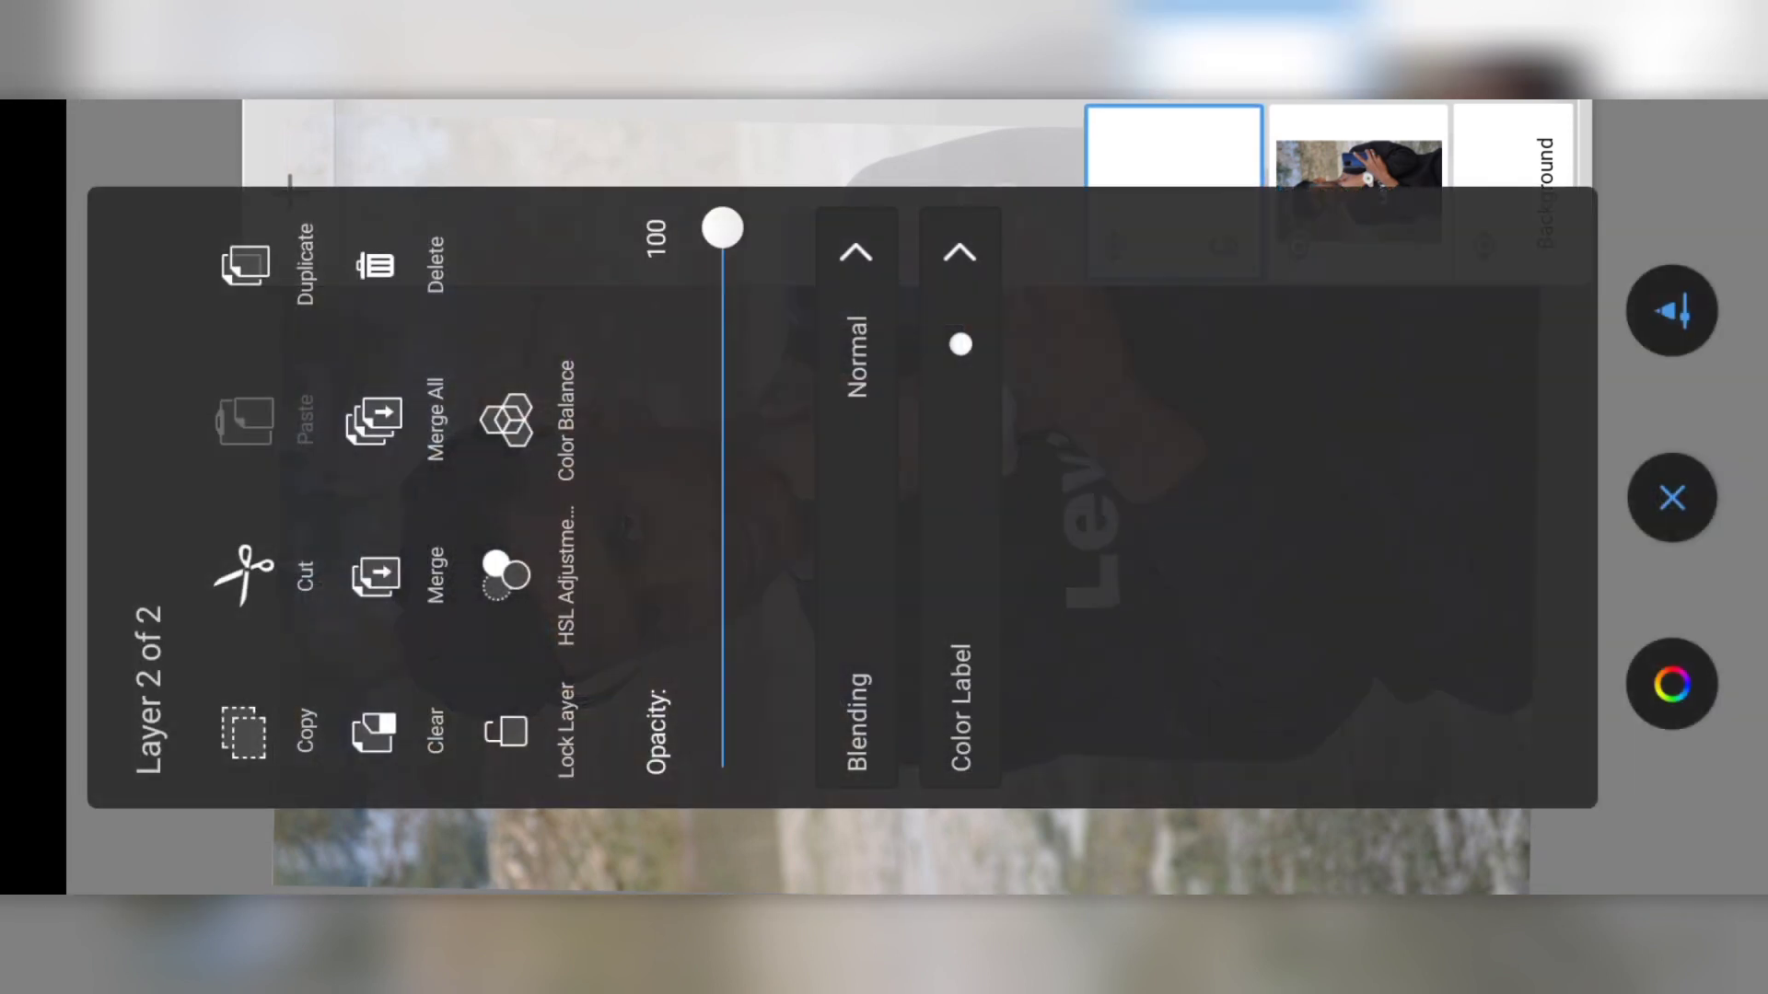
click(855, 449)
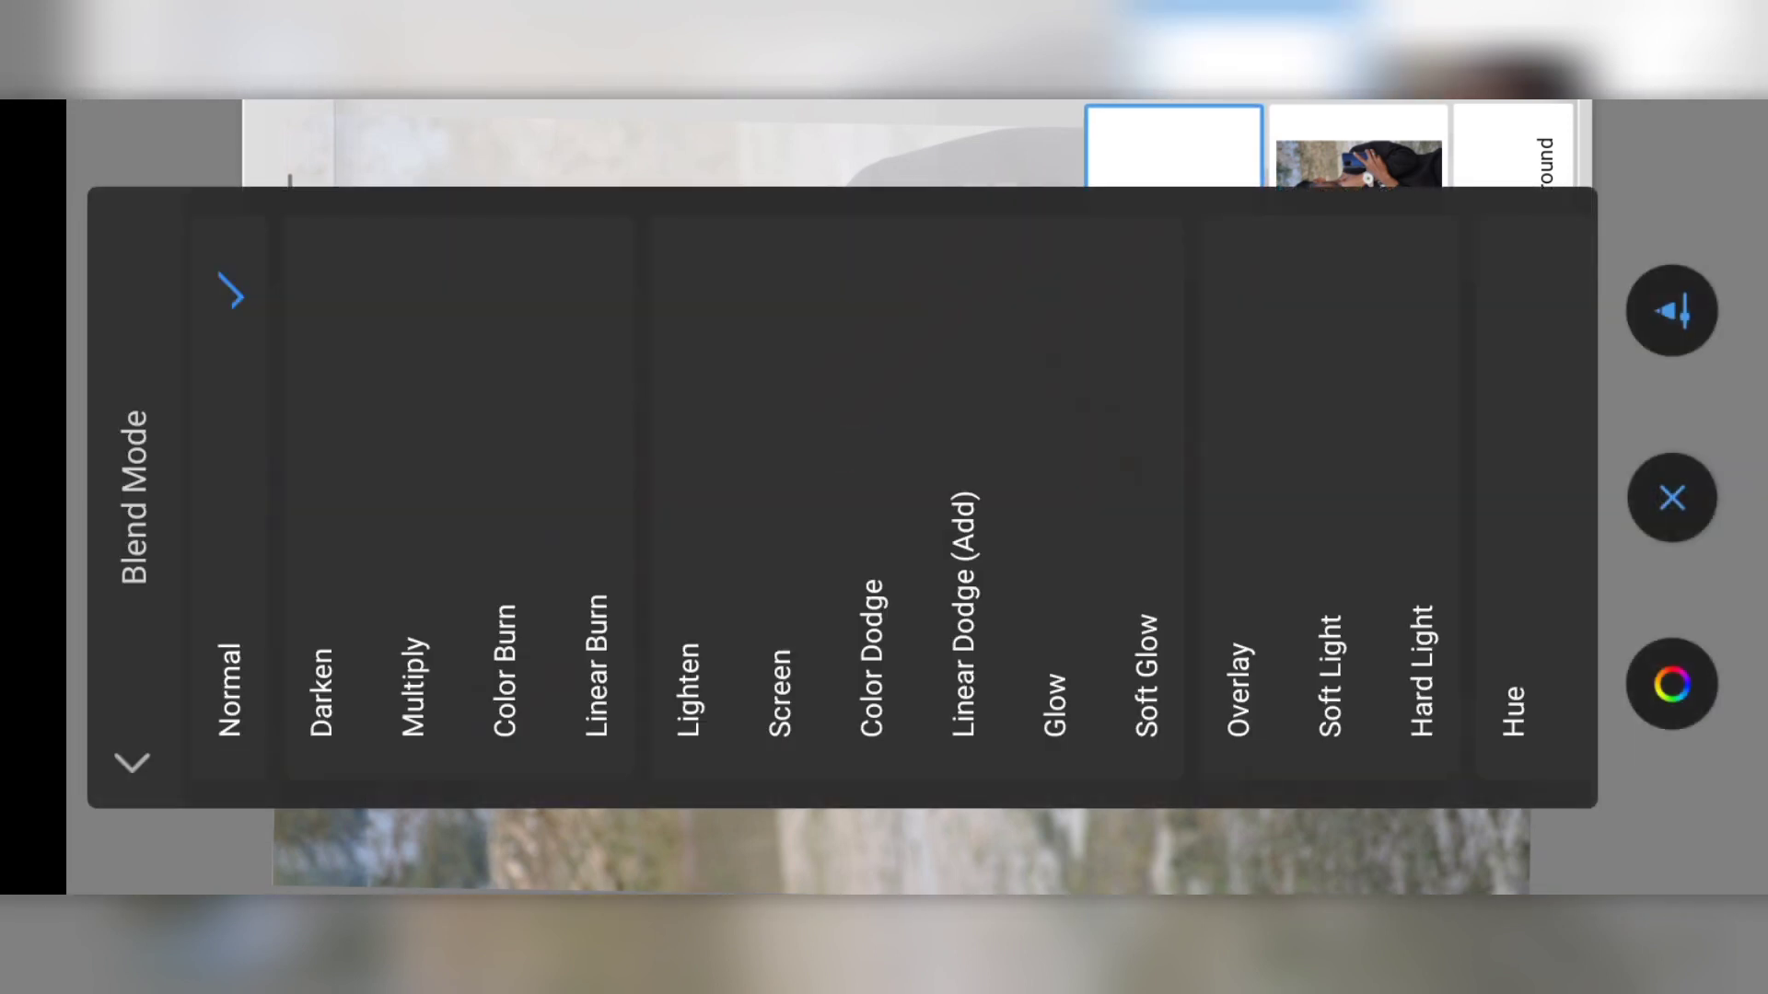
click(1345, 553)
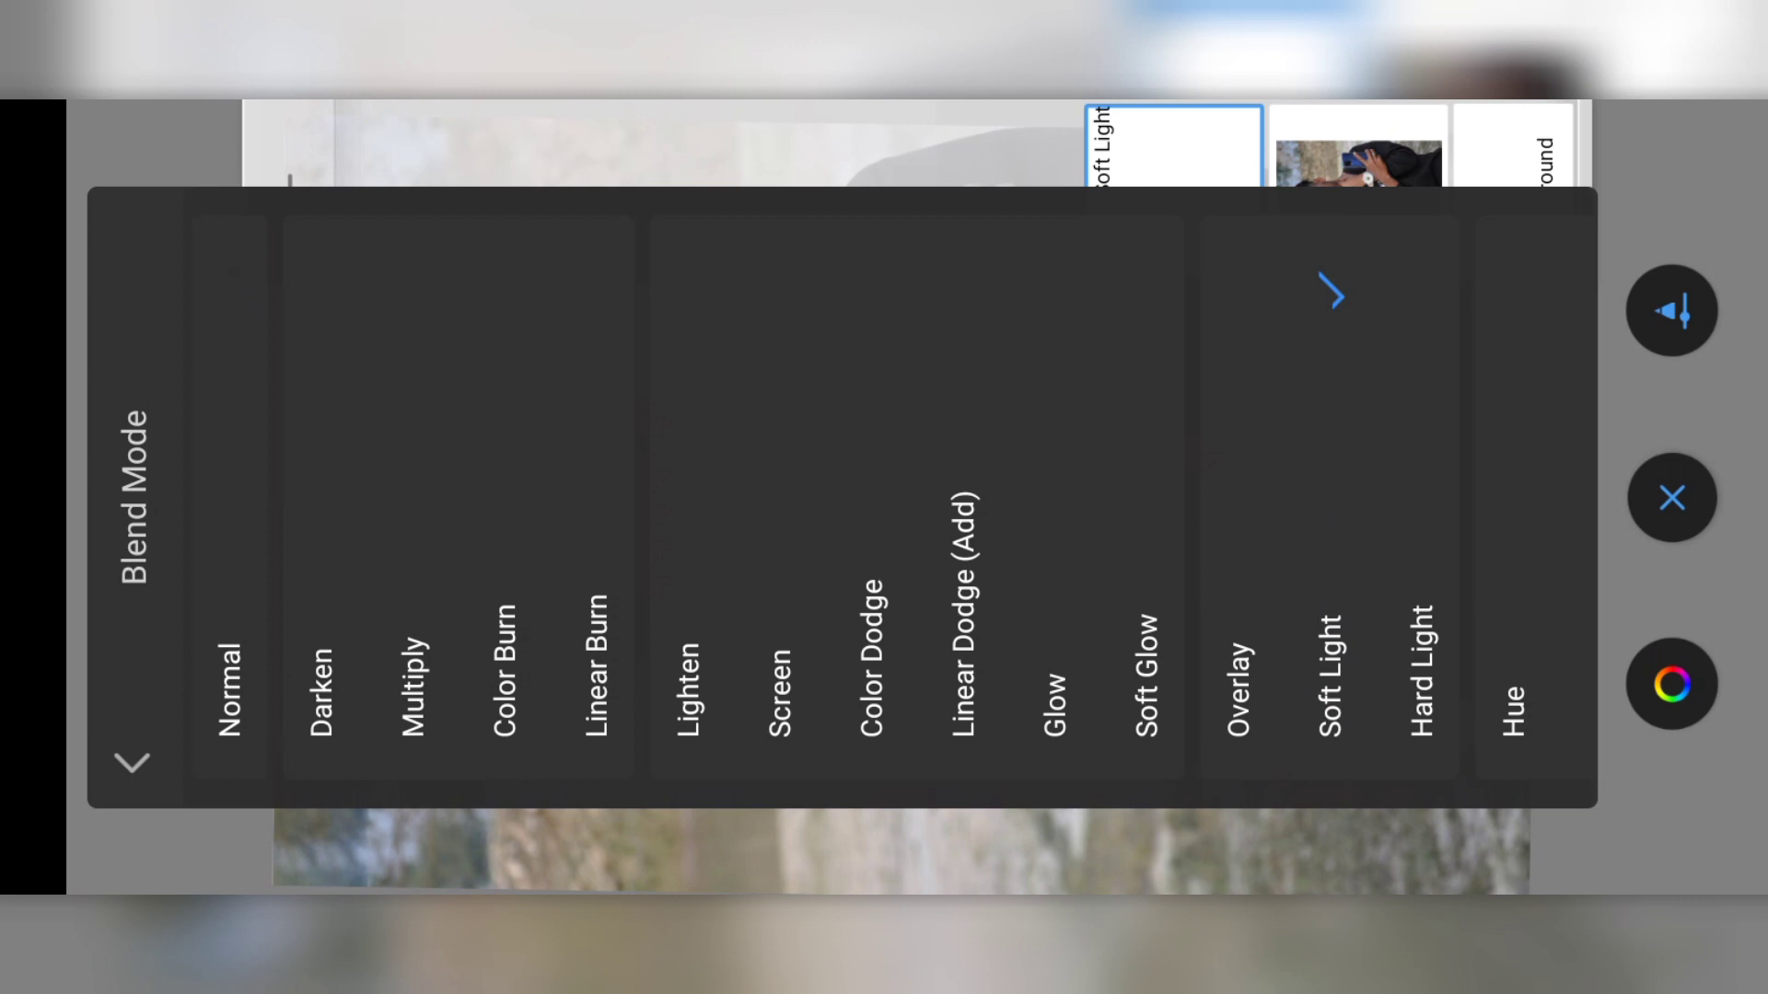
click(1671, 497)
click(1173, 192)
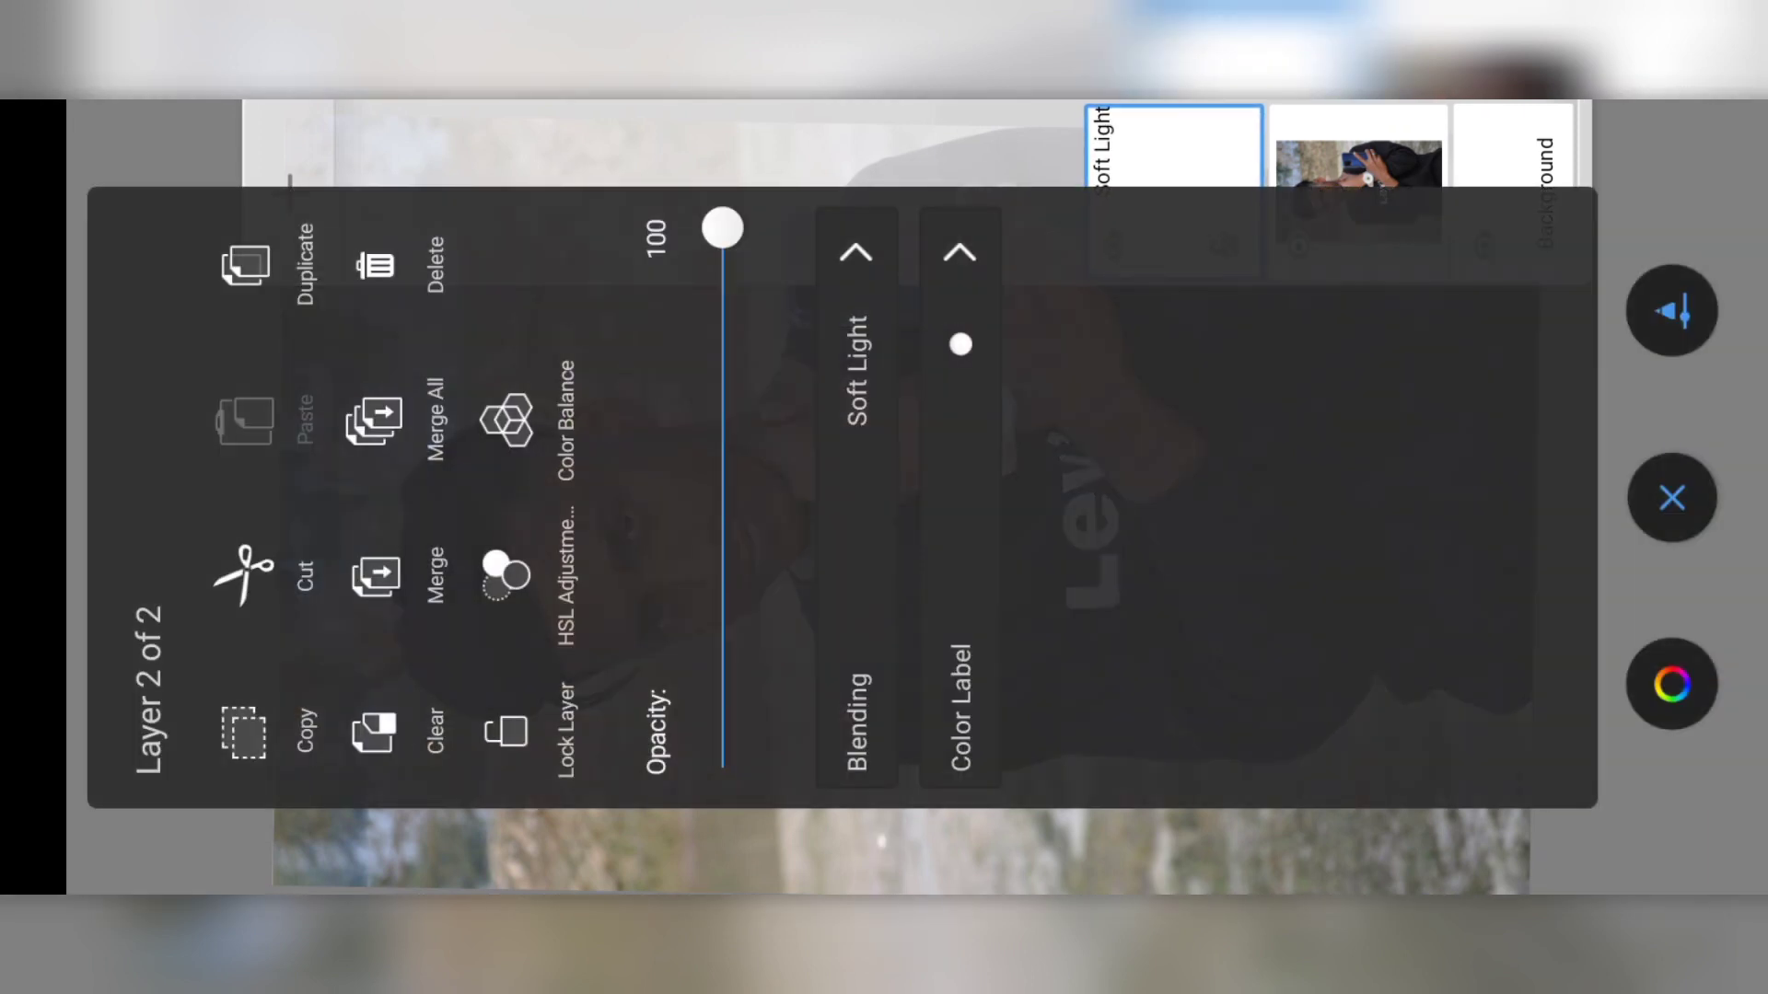
click(1671, 497)
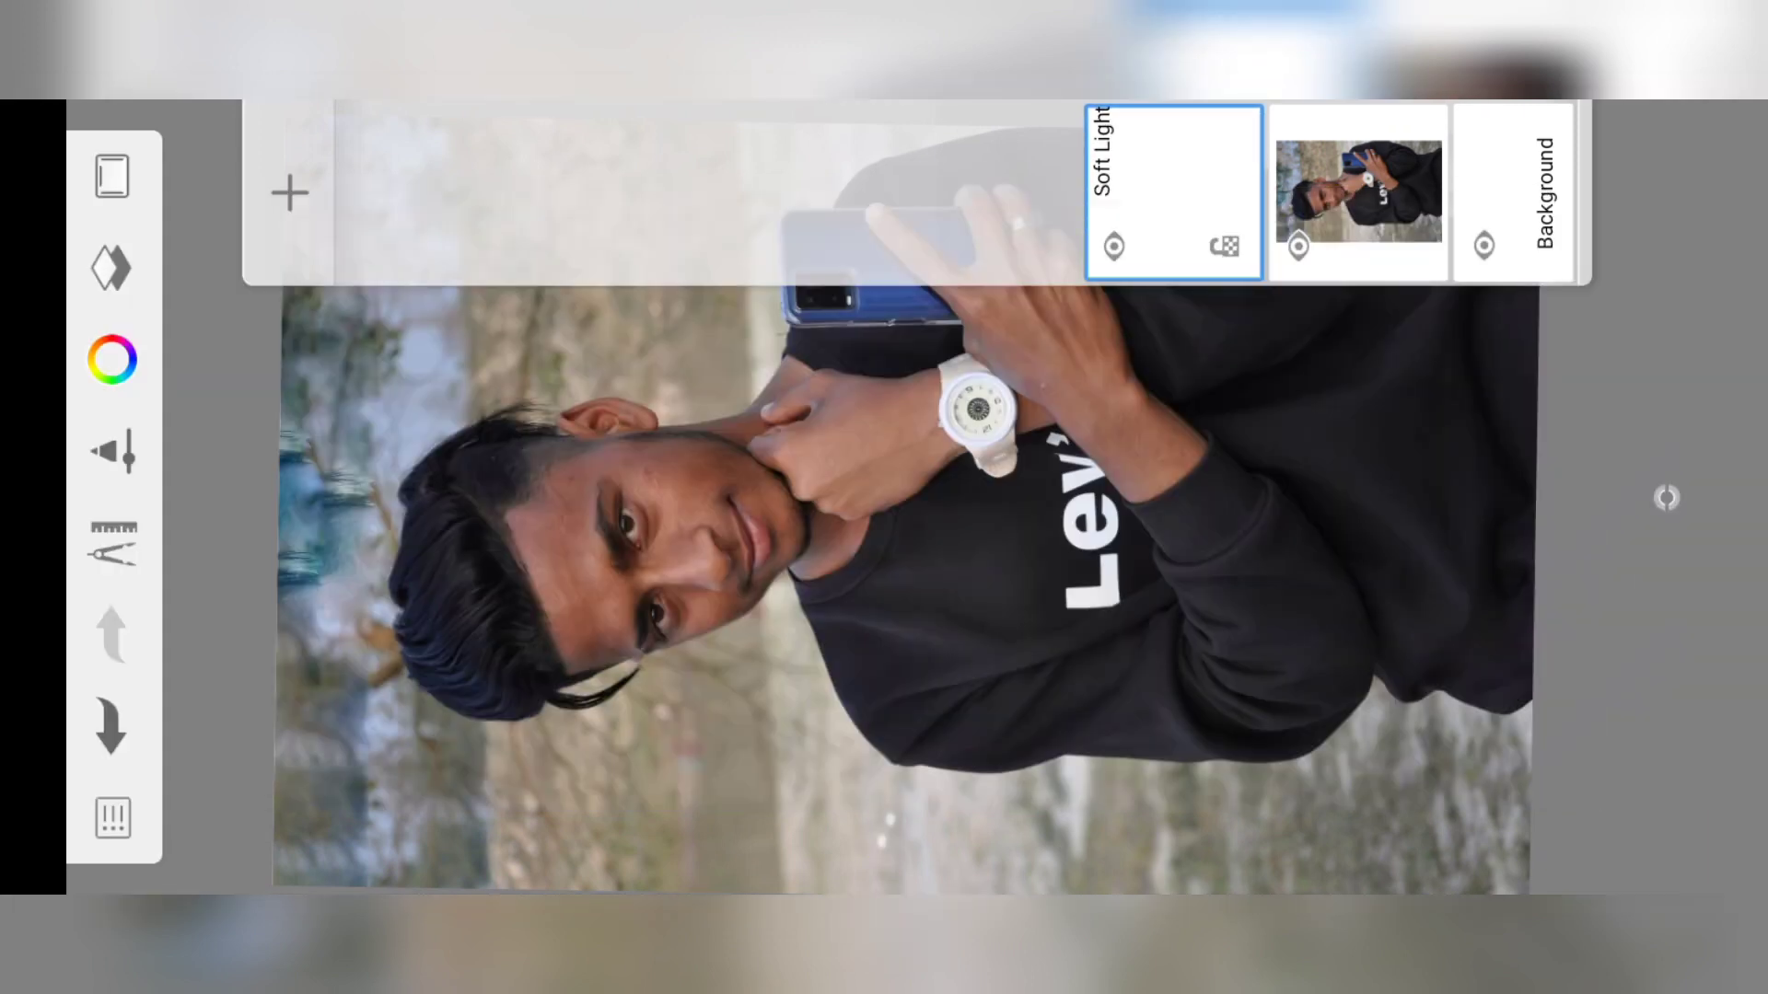
click(1667, 497)
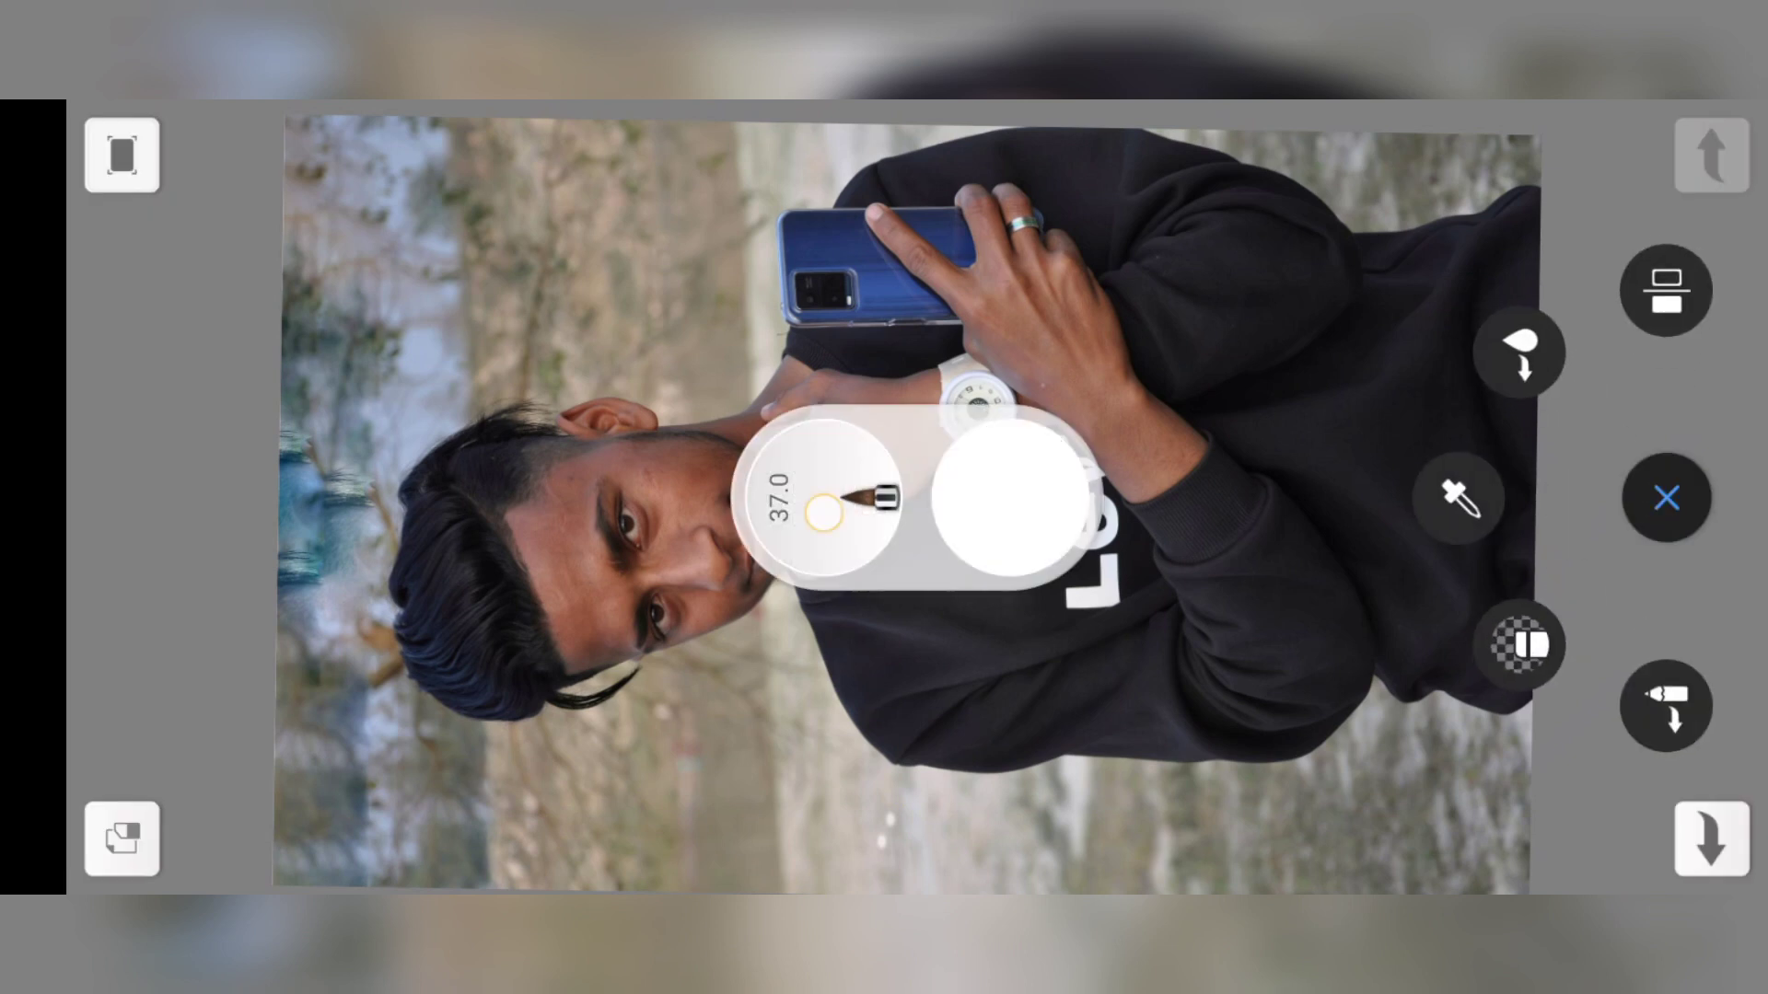
- Set the Medium Brush to size 31.2 at 100% opacity
click(820, 497)
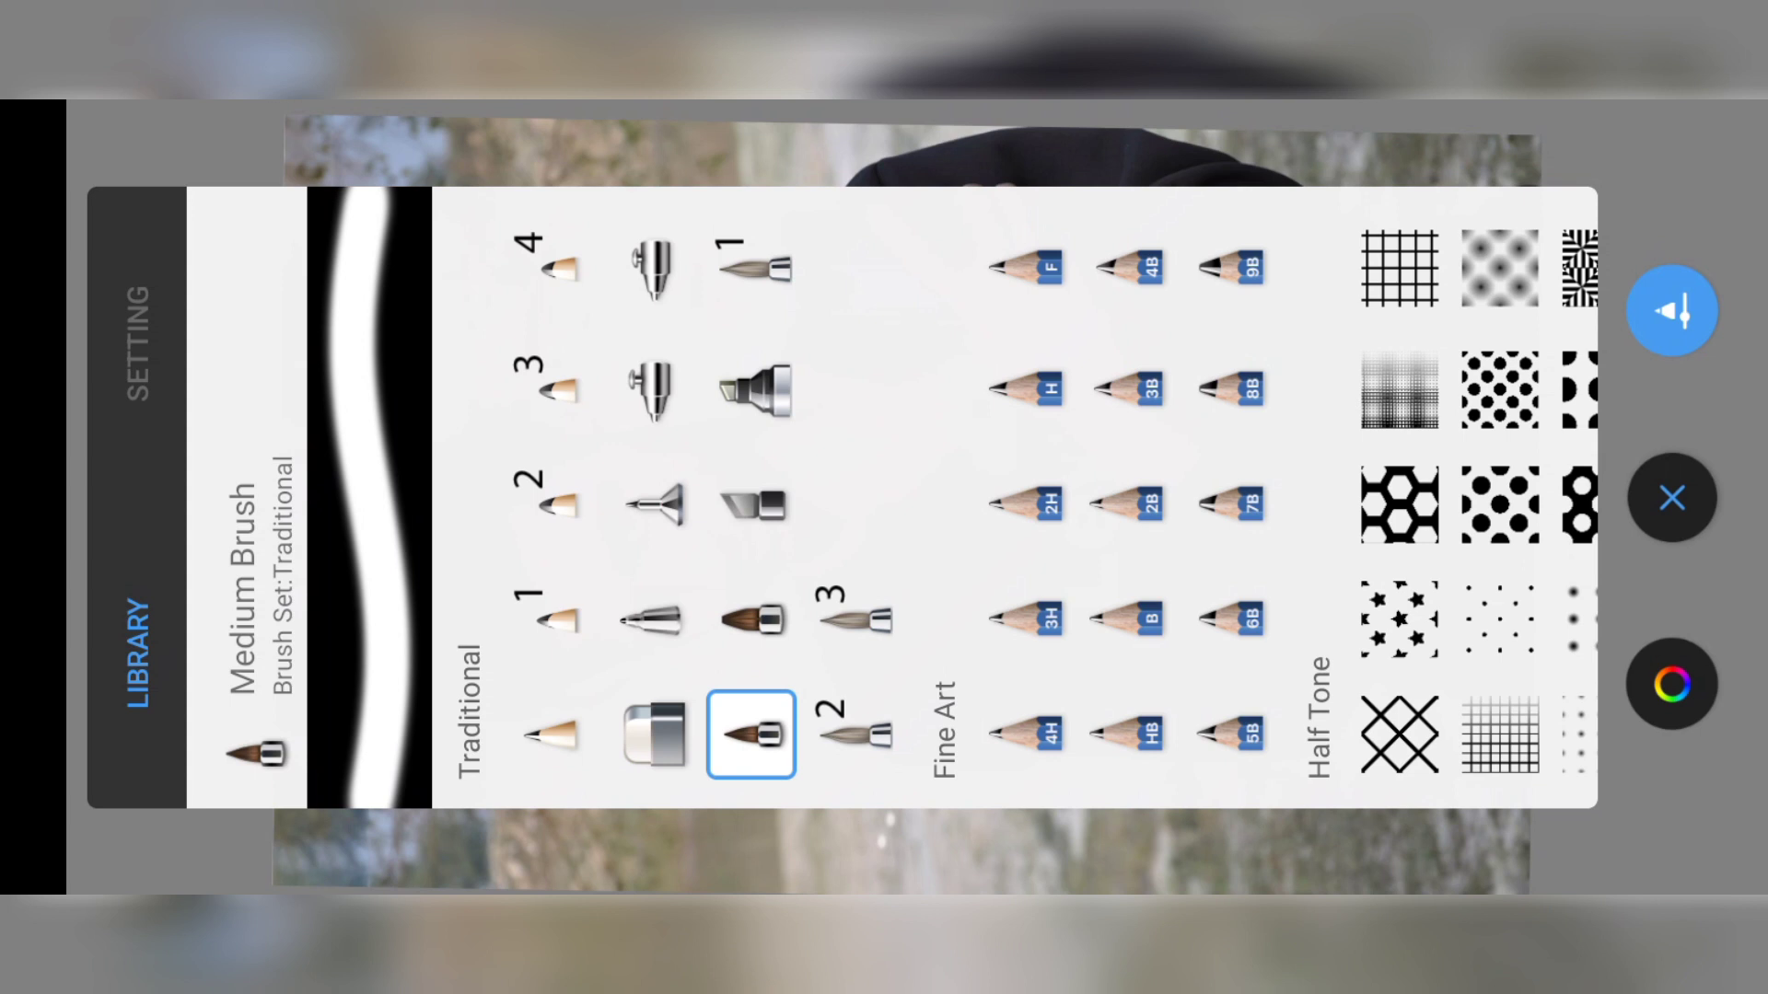
click(138, 342)
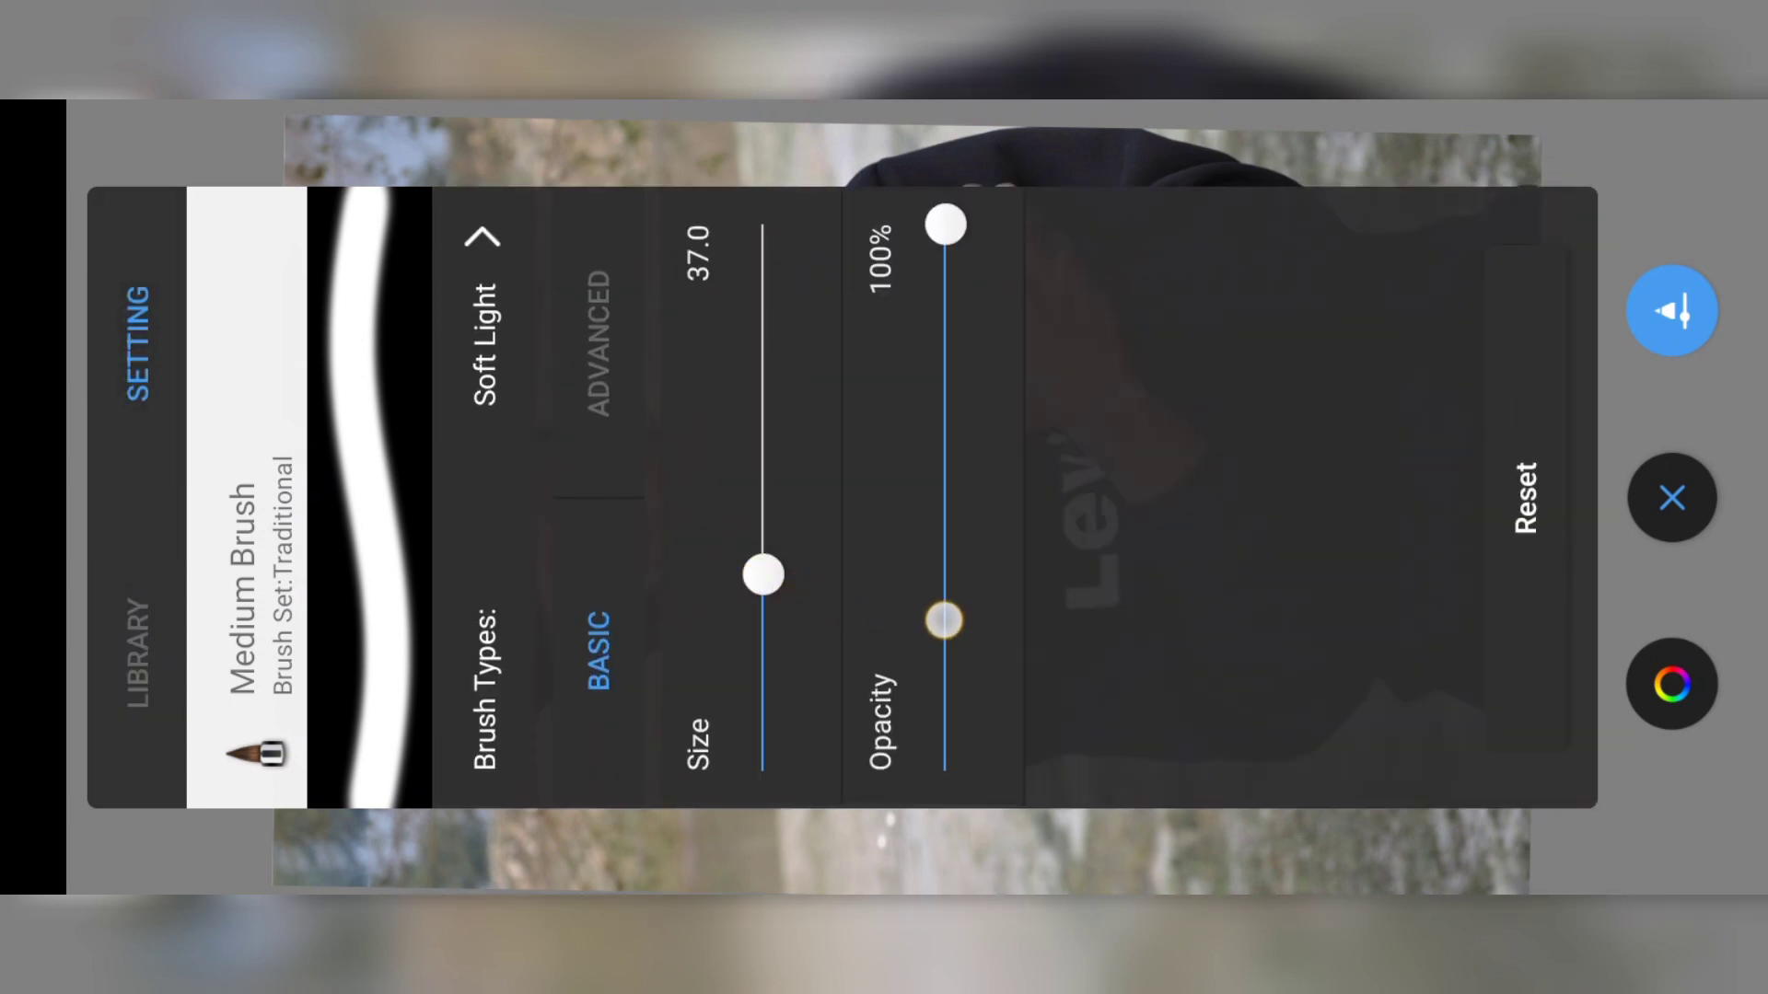
drag(807, 580, 807, 615)
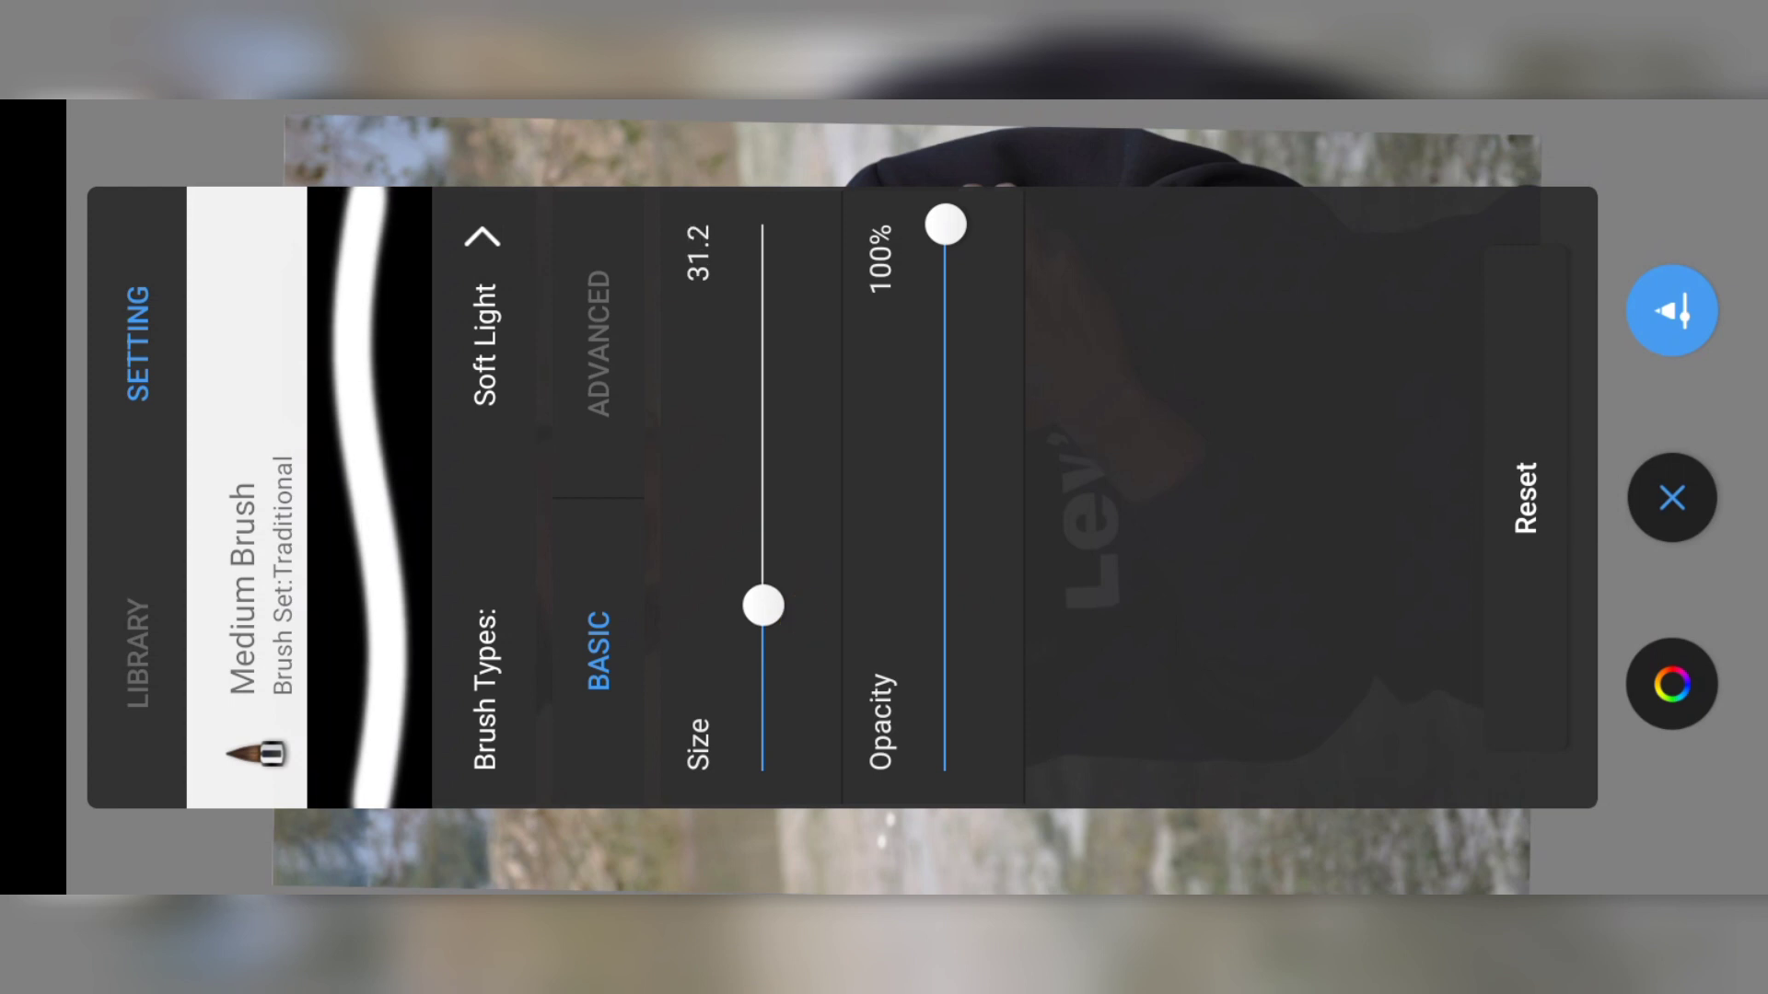
click(1672, 498)
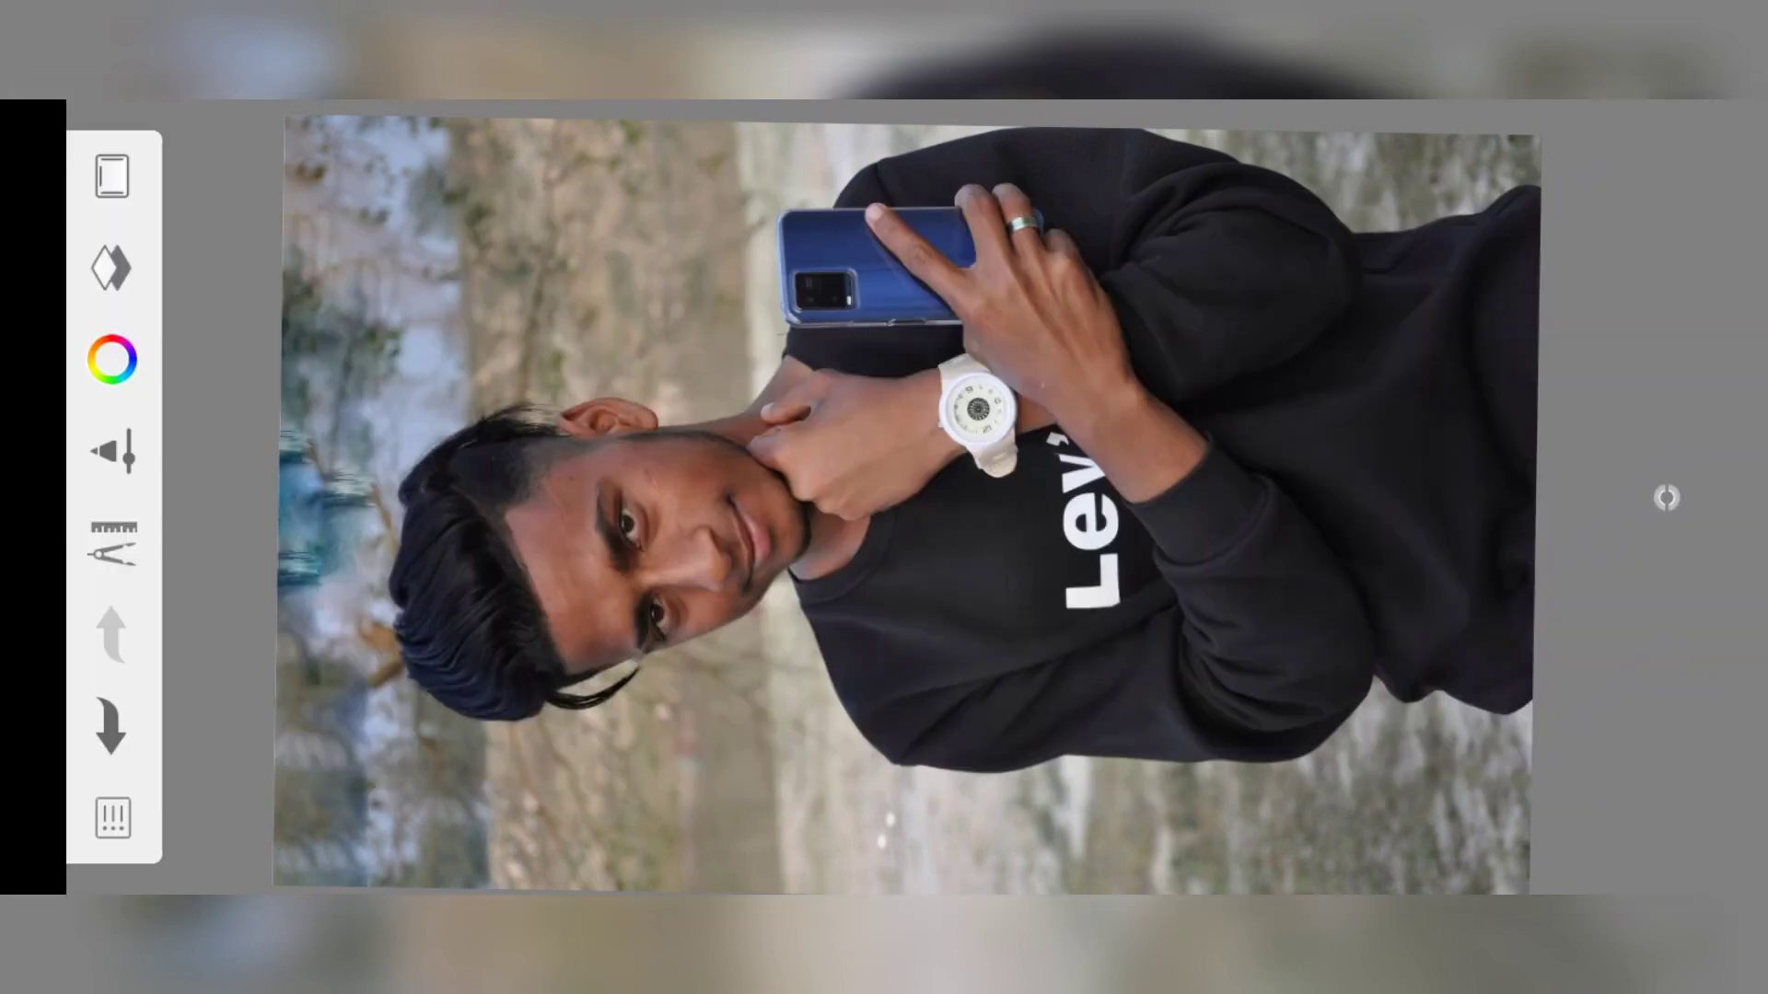
- Zoom into the face and paint light strokes over the nose, under the eye and forehead
scroll(755, 391, up, 3)
scroll(746, 442, up, 1)
scroll(736, 331, up, 2)
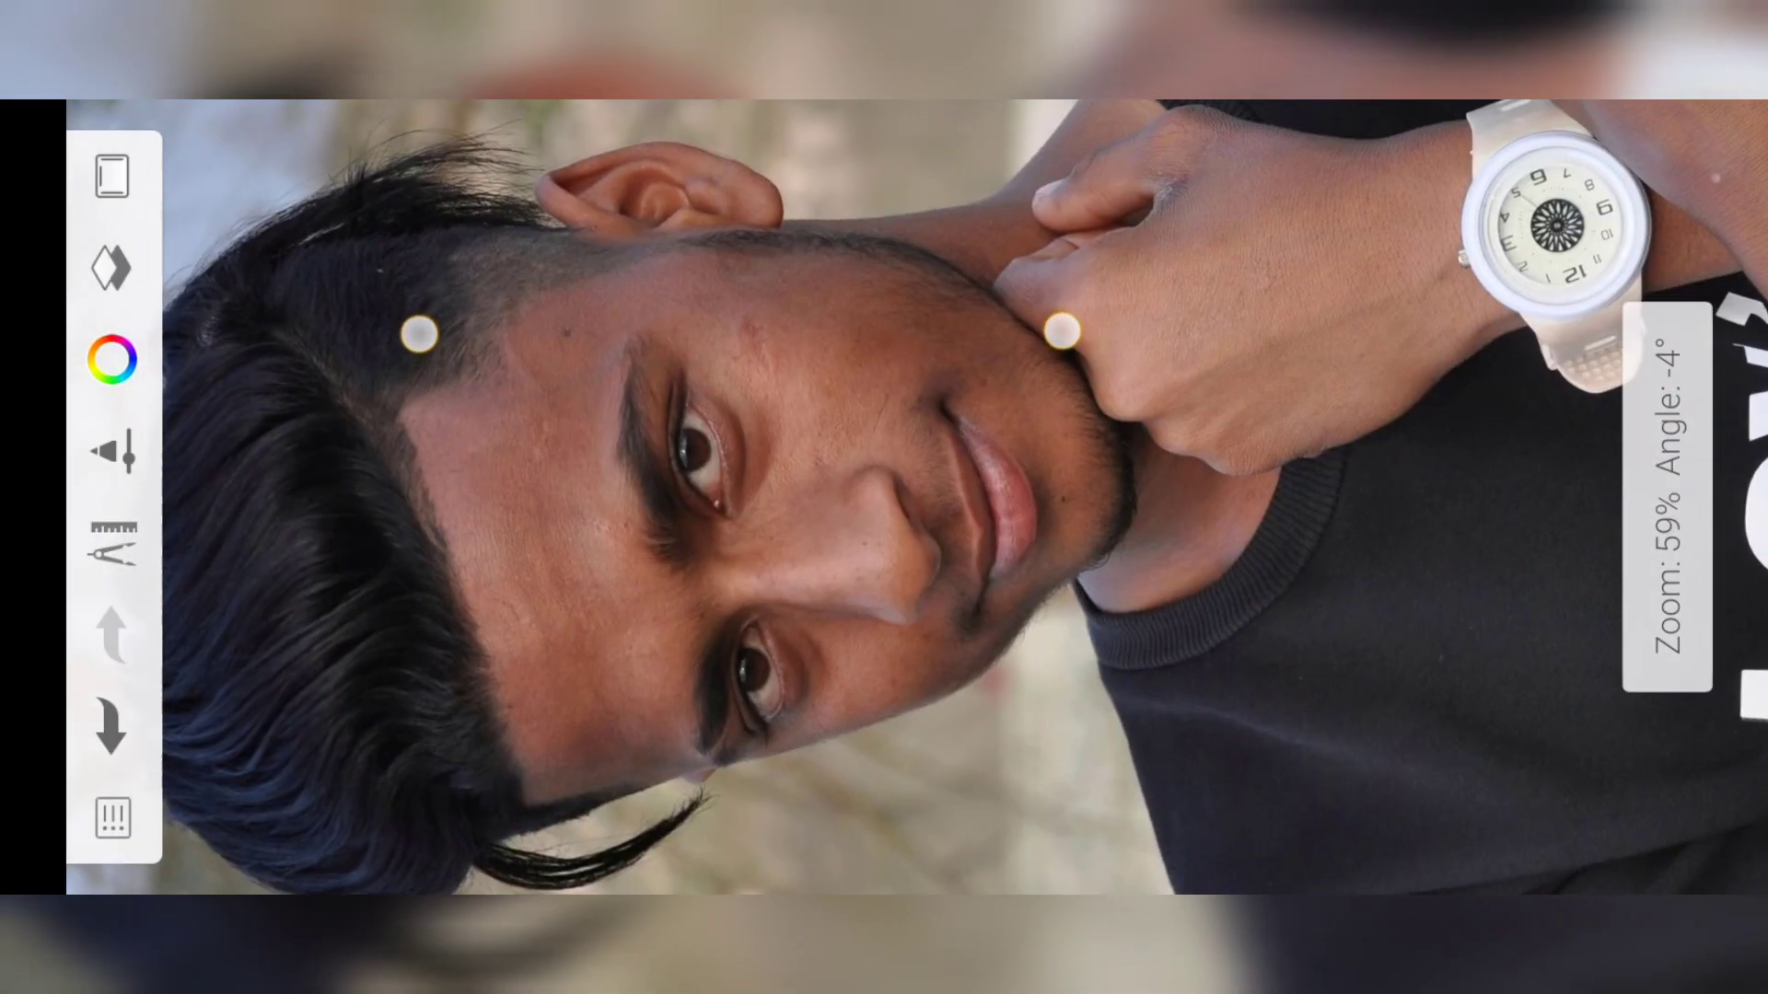
scroll(856, 340, up, 2)
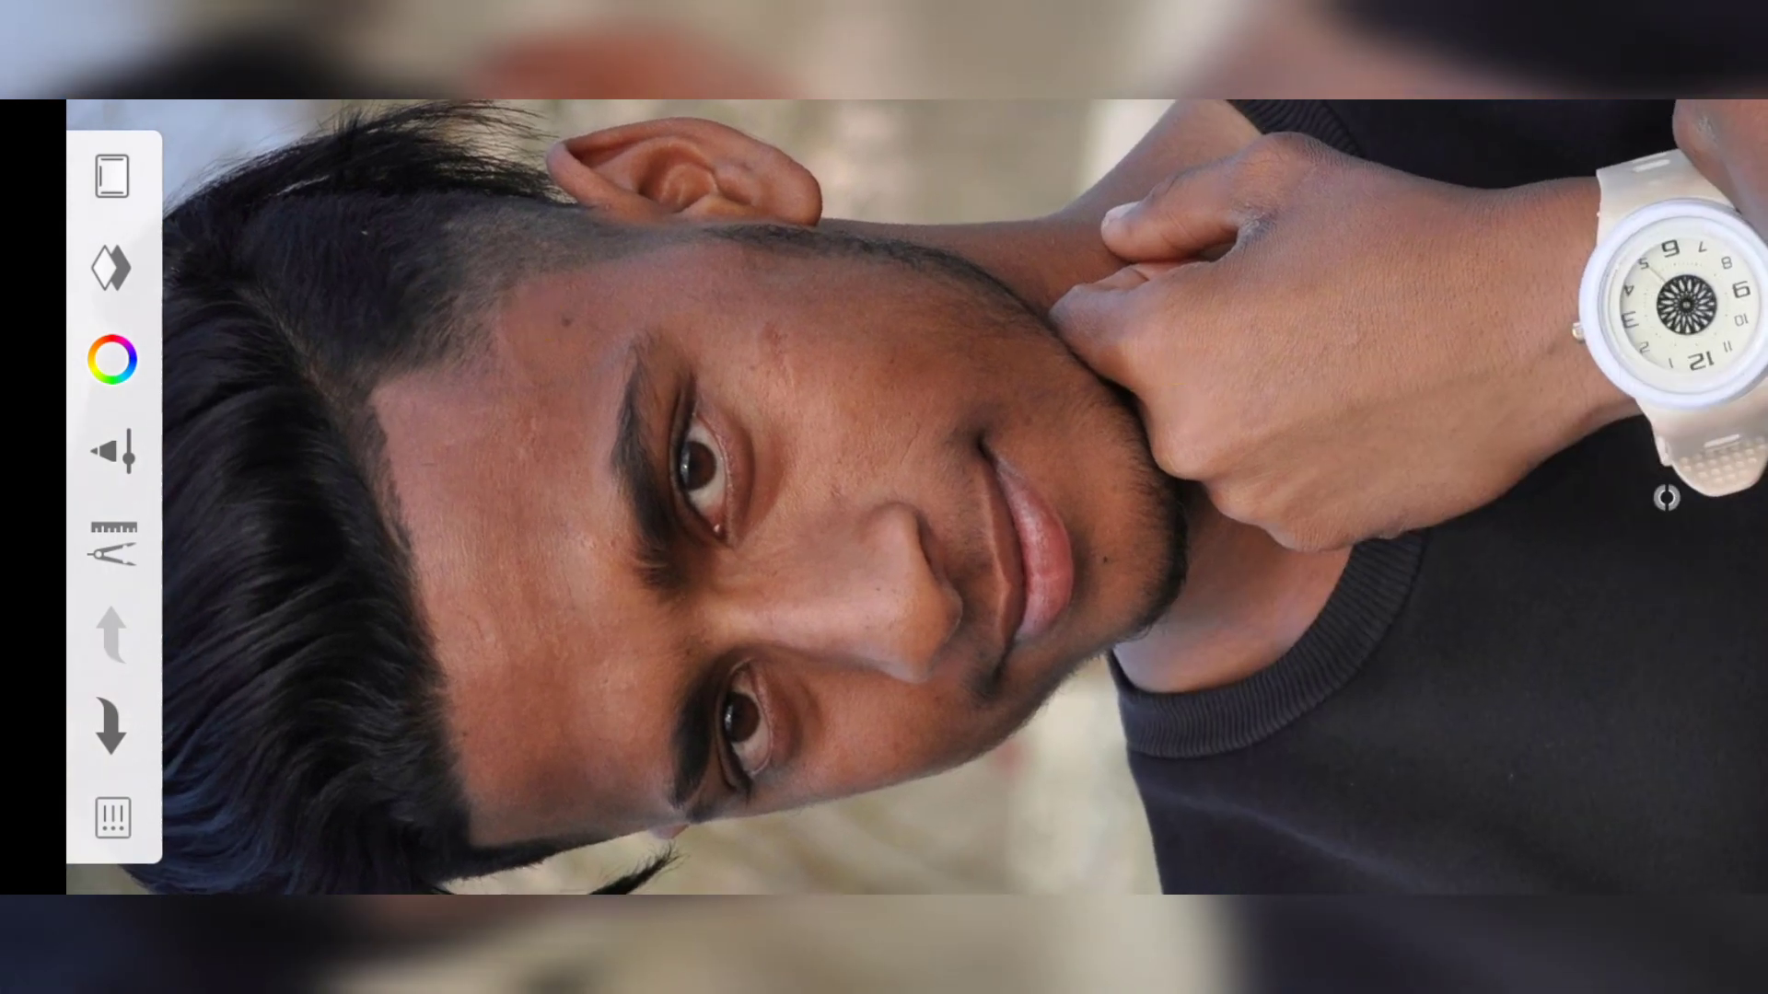
mouse_move(790, 541)
mouse_down()
mouse_move(919, 513)
mouse_move(757, 620)
mouse_move(652, 633)
mouse_move(854, 664)
mouse_up()
drag(973, 692, 962, 748)
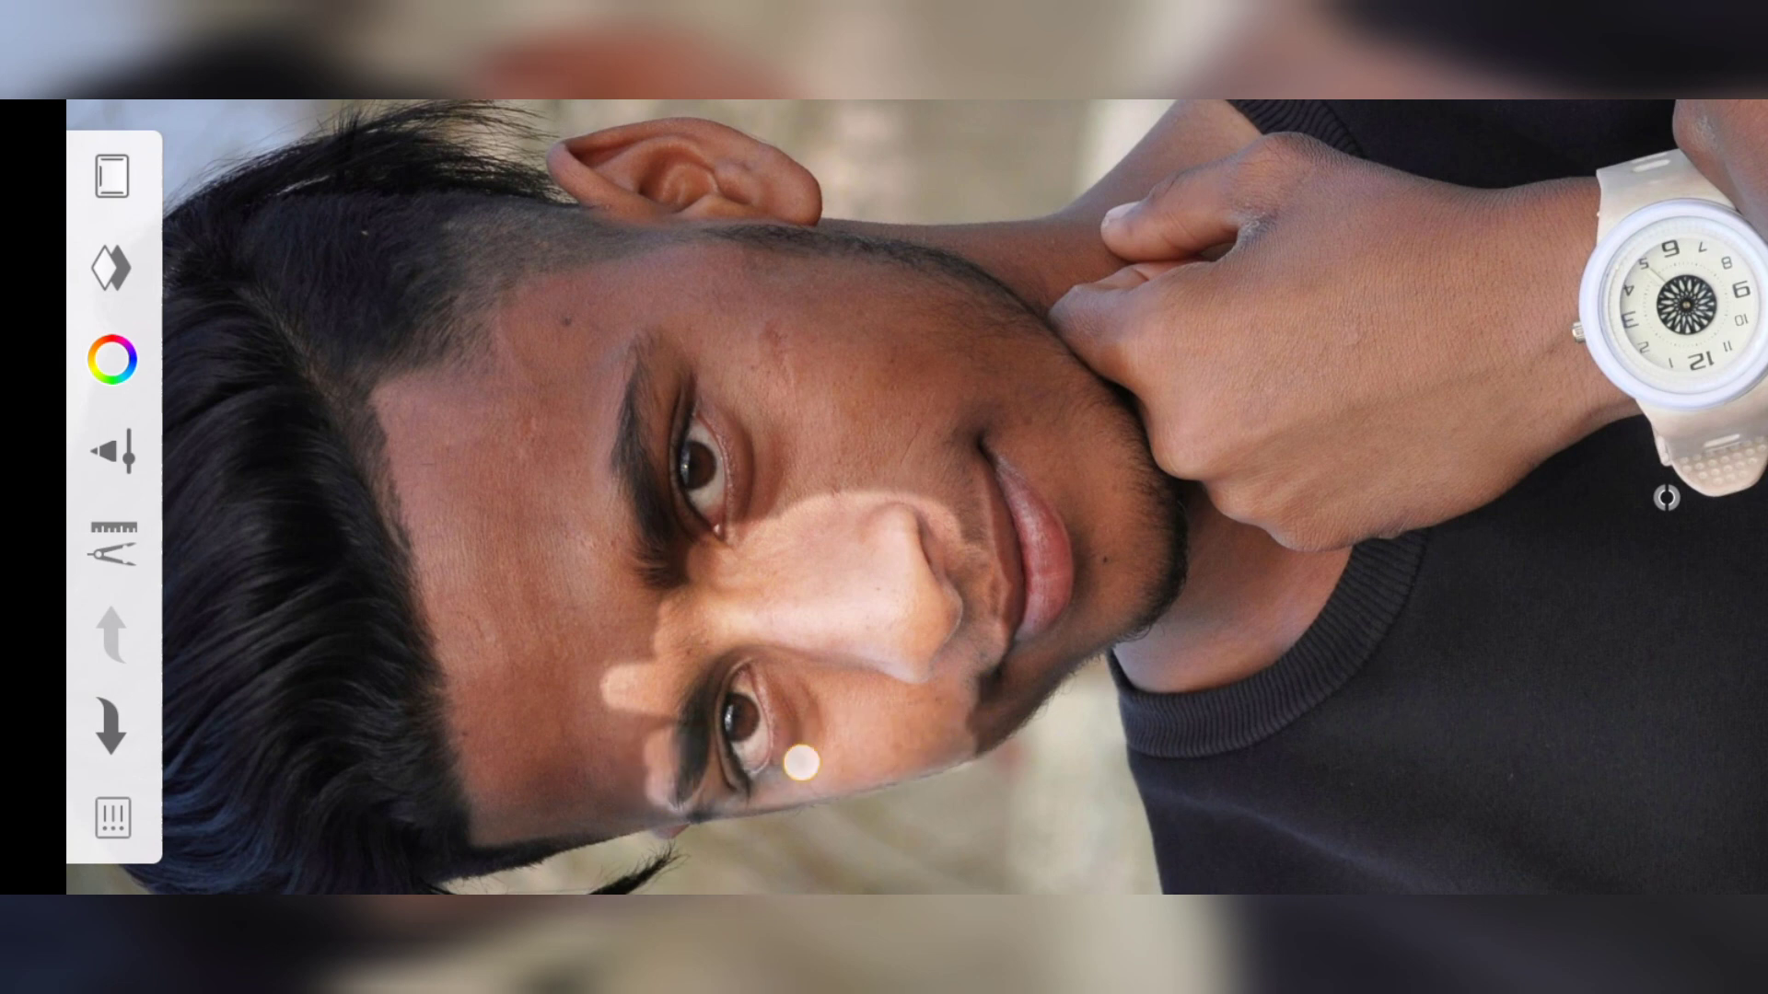
mouse_move(801, 762)
mouse_down()
mouse_move(580, 727)
mouse_move(565, 592)
mouse_move(671, 627)
mouse_up()
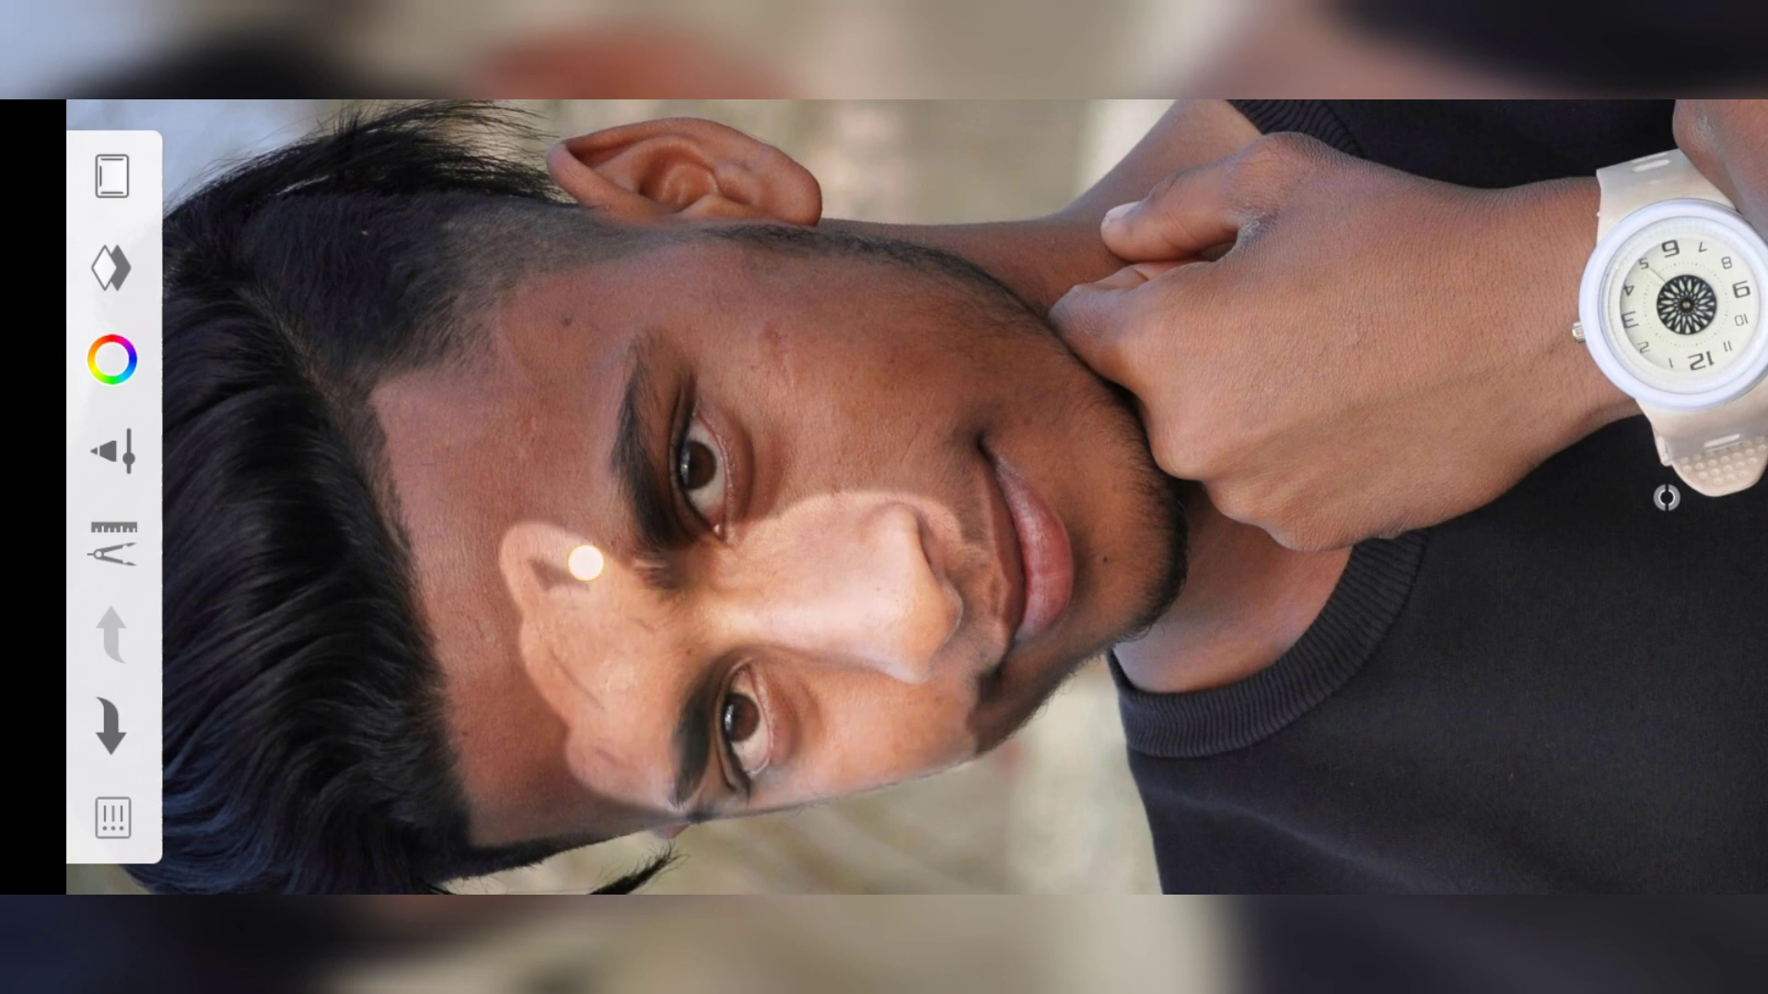
- Paint light strokes over the lips, chin, mouth, cheek and lower face
drag(724, 534, 583, 446)
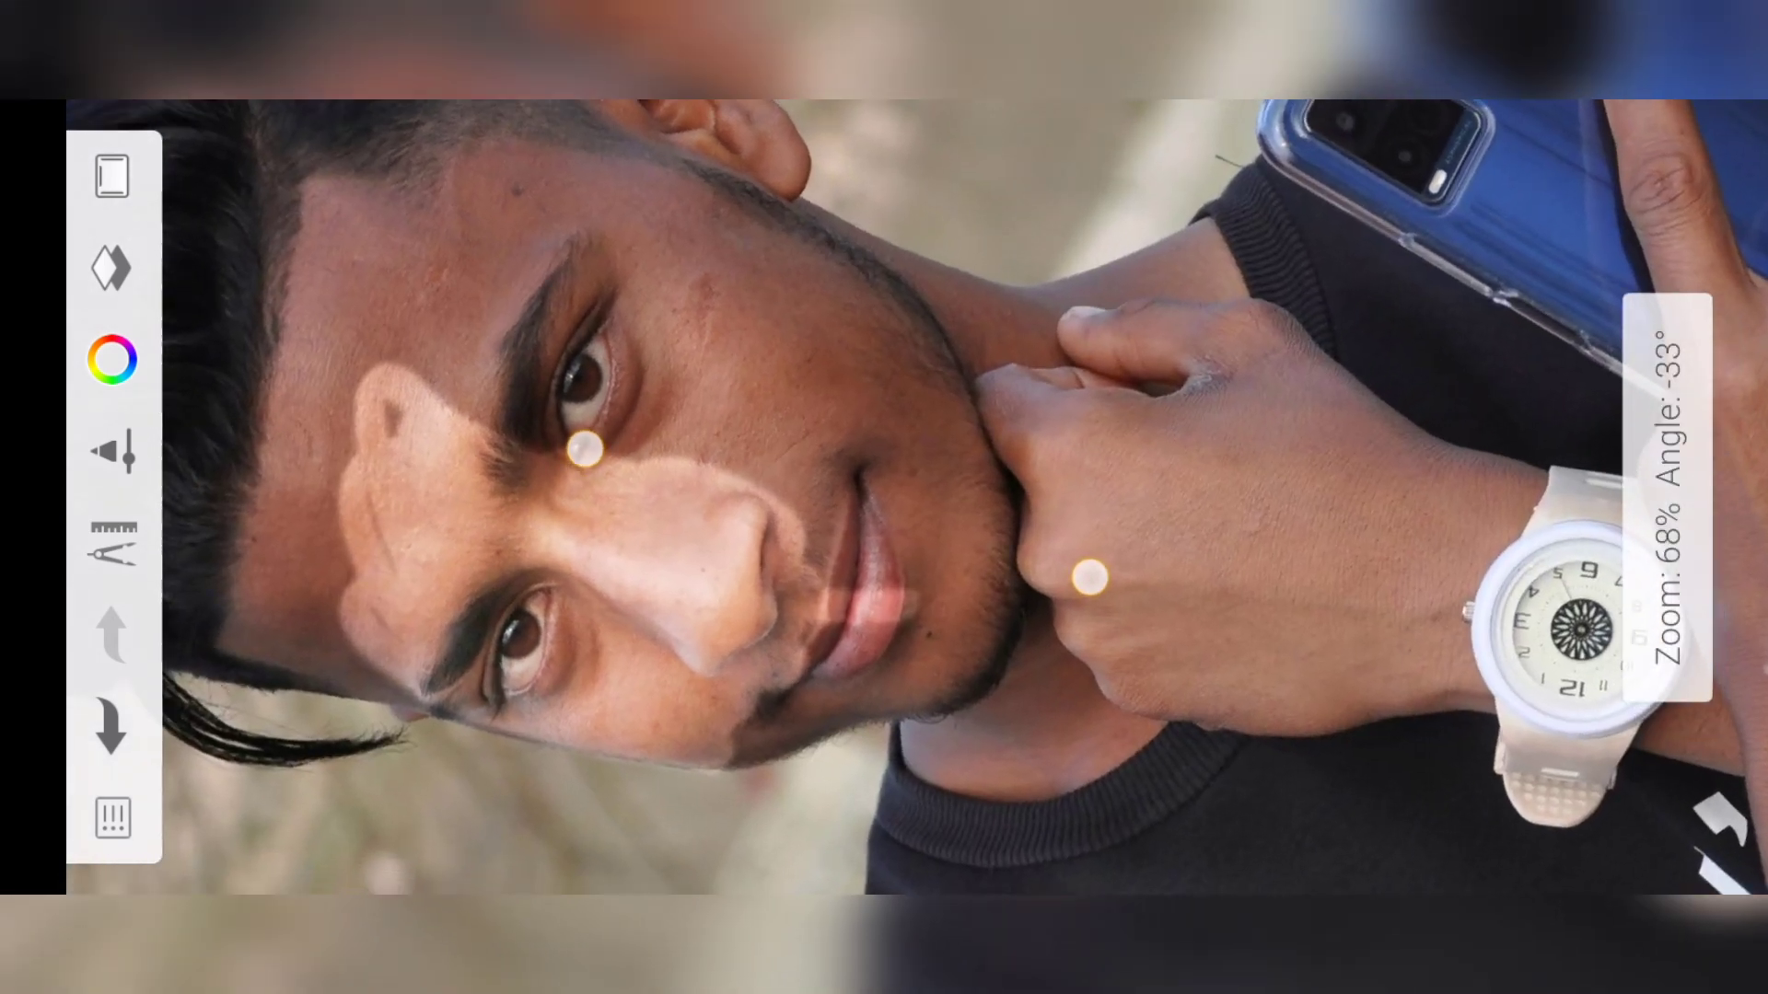
mouse_move(871, 634)
mouse_down()
mouse_move(869, 671)
mouse_move(840, 683)
mouse_move(888, 631)
mouse_move(997, 703)
mouse_move(1002, 752)
mouse_move(941, 709)
mouse_up()
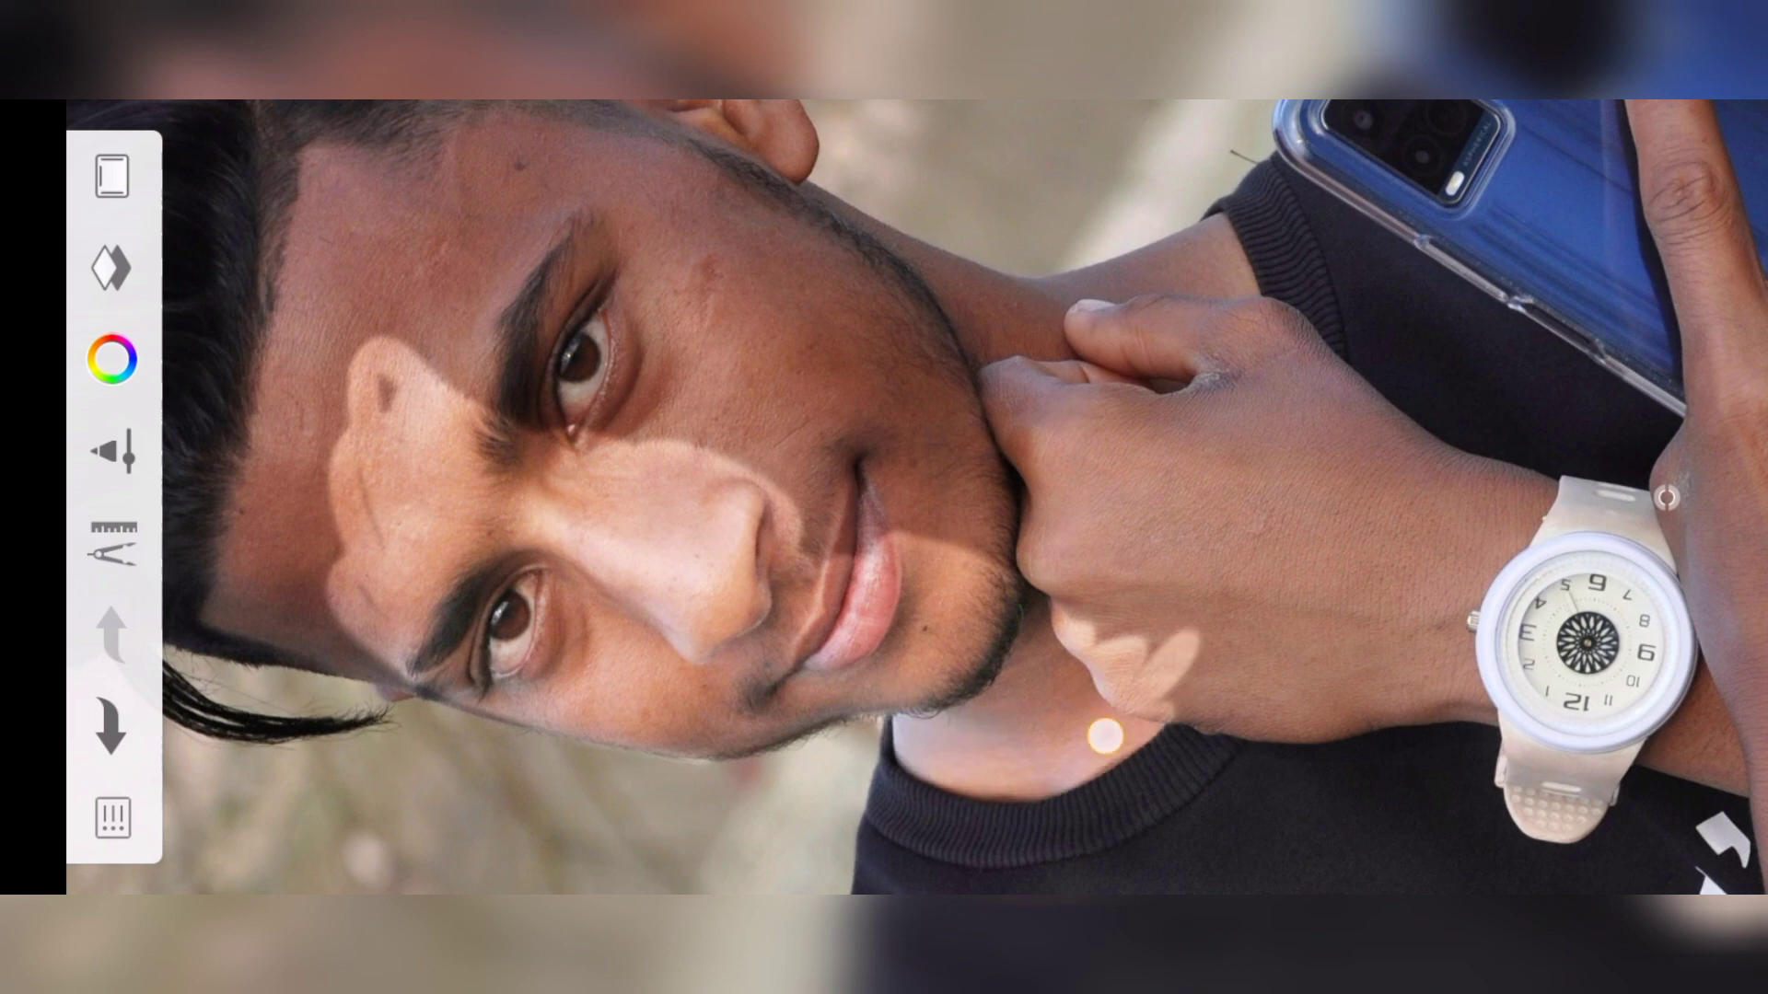
mouse_move(1105, 735)
mouse_down()
mouse_move(1026, 481)
mouse_move(411, 378)
mouse_up()
mouse_move(869, 501)
mouse_down()
mouse_move(538, 475)
mouse_move(481, 434)
mouse_up()
mouse_move(576, 395)
mouse_down()
mouse_move(1172, 612)
mouse_move(797, 793)
mouse_move(766, 797)
mouse_move(761, 710)
mouse_up()
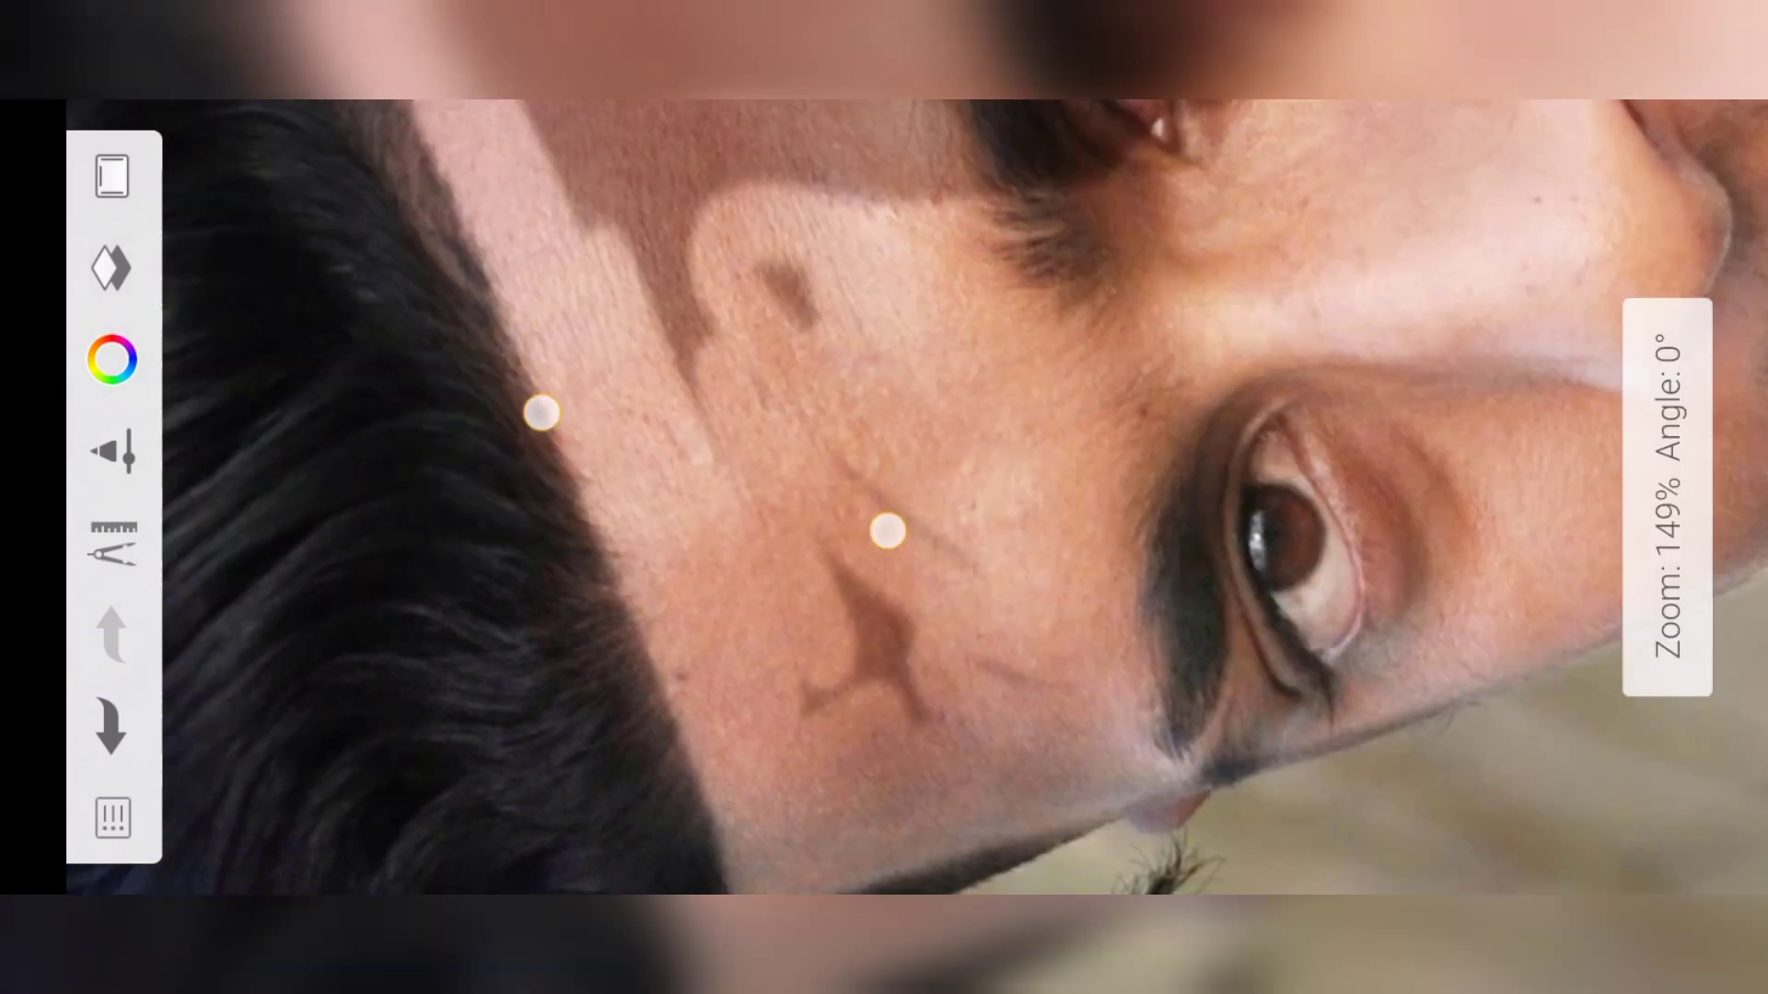
mouse_move(607, 453)
mouse_down()
mouse_move(812, 705)
mouse_move(691, 639)
mouse_move(1014, 643)
mouse_move(651, 493)
mouse_move(1015, 568)
mouse_move(730, 347)
mouse_move(860, 399)
mouse_move(1093, 571)
mouse_move(943, 355)
mouse_move(1137, 368)
mouse_move(1216, 347)
mouse_move(1030, 564)
mouse_move(900, 331)
mouse_move(880, 584)
mouse_move(715, 335)
mouse_move(1081, 553)
mouse_move(774, 440)
mouse_move(1586, 631)
mouse_move(1421, 394)
mouse_move(1212, 438)
mouse_up()
click(1666, 498)
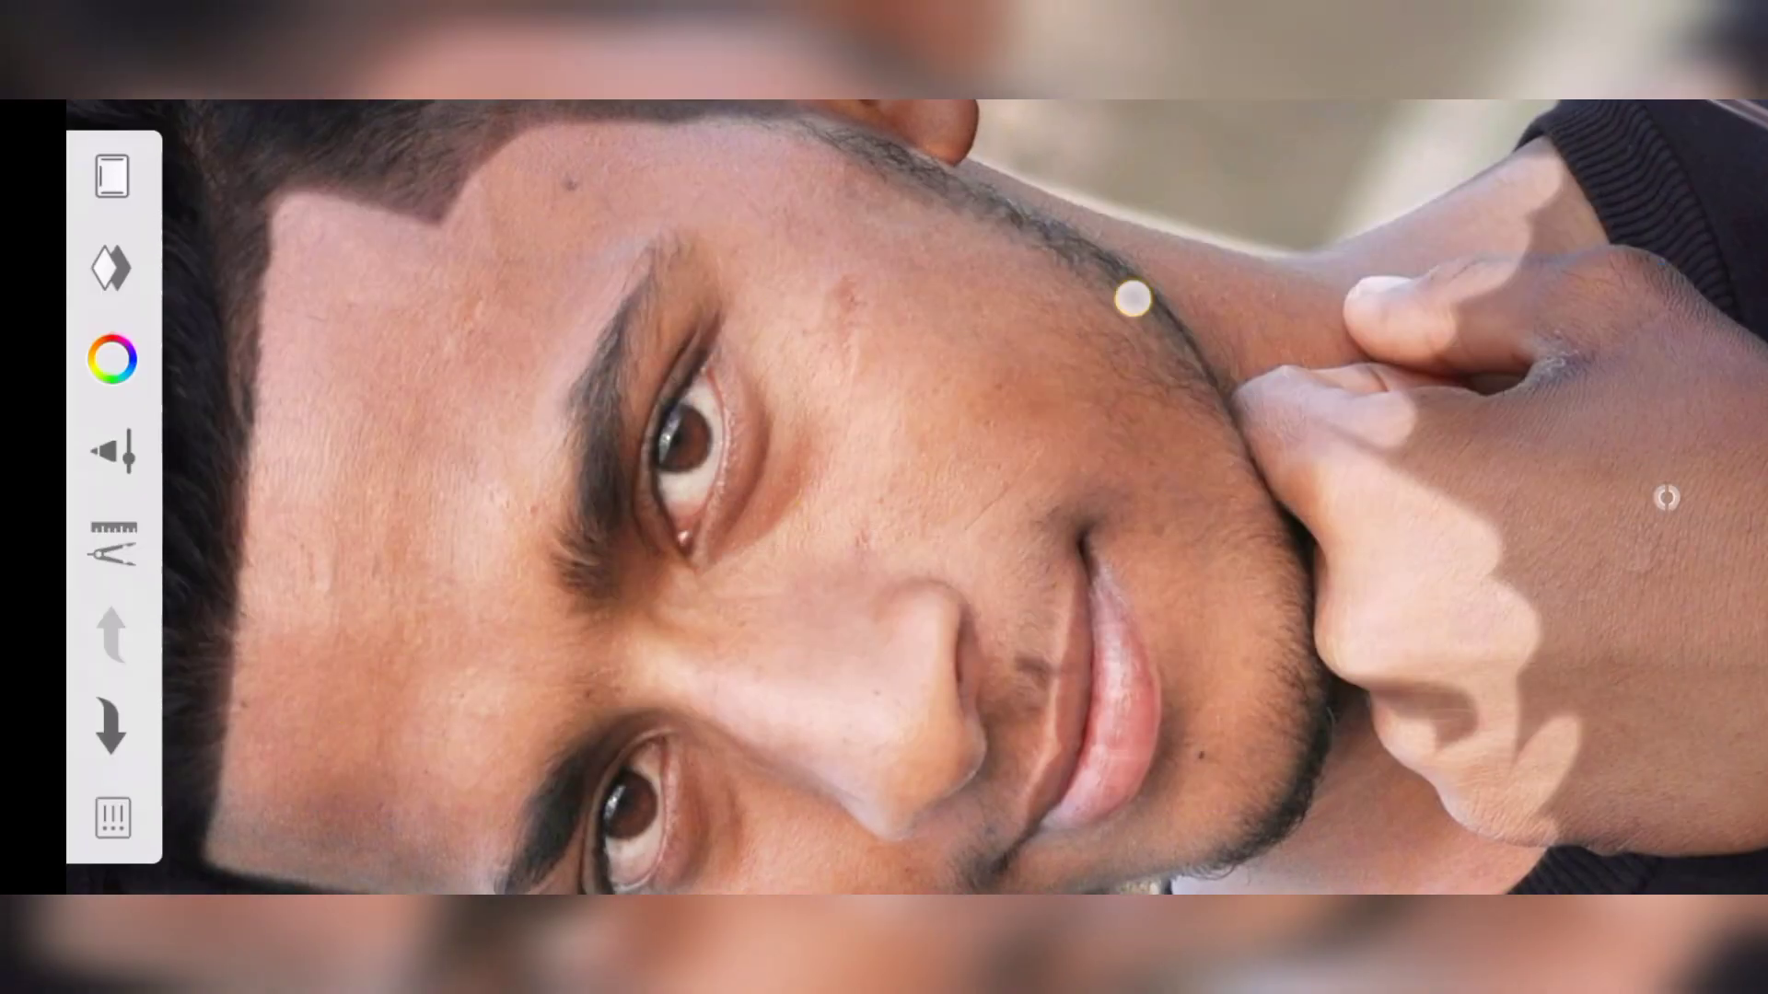
- Brighten the ear and hand with light paint, then bring up the layers list
drag(1066, 690, 513, 316)
mouse_move(1456, 449)
mouse_down()
mouse_move(1185, 556)
mouse_move(1191, 423)
mouse_up()
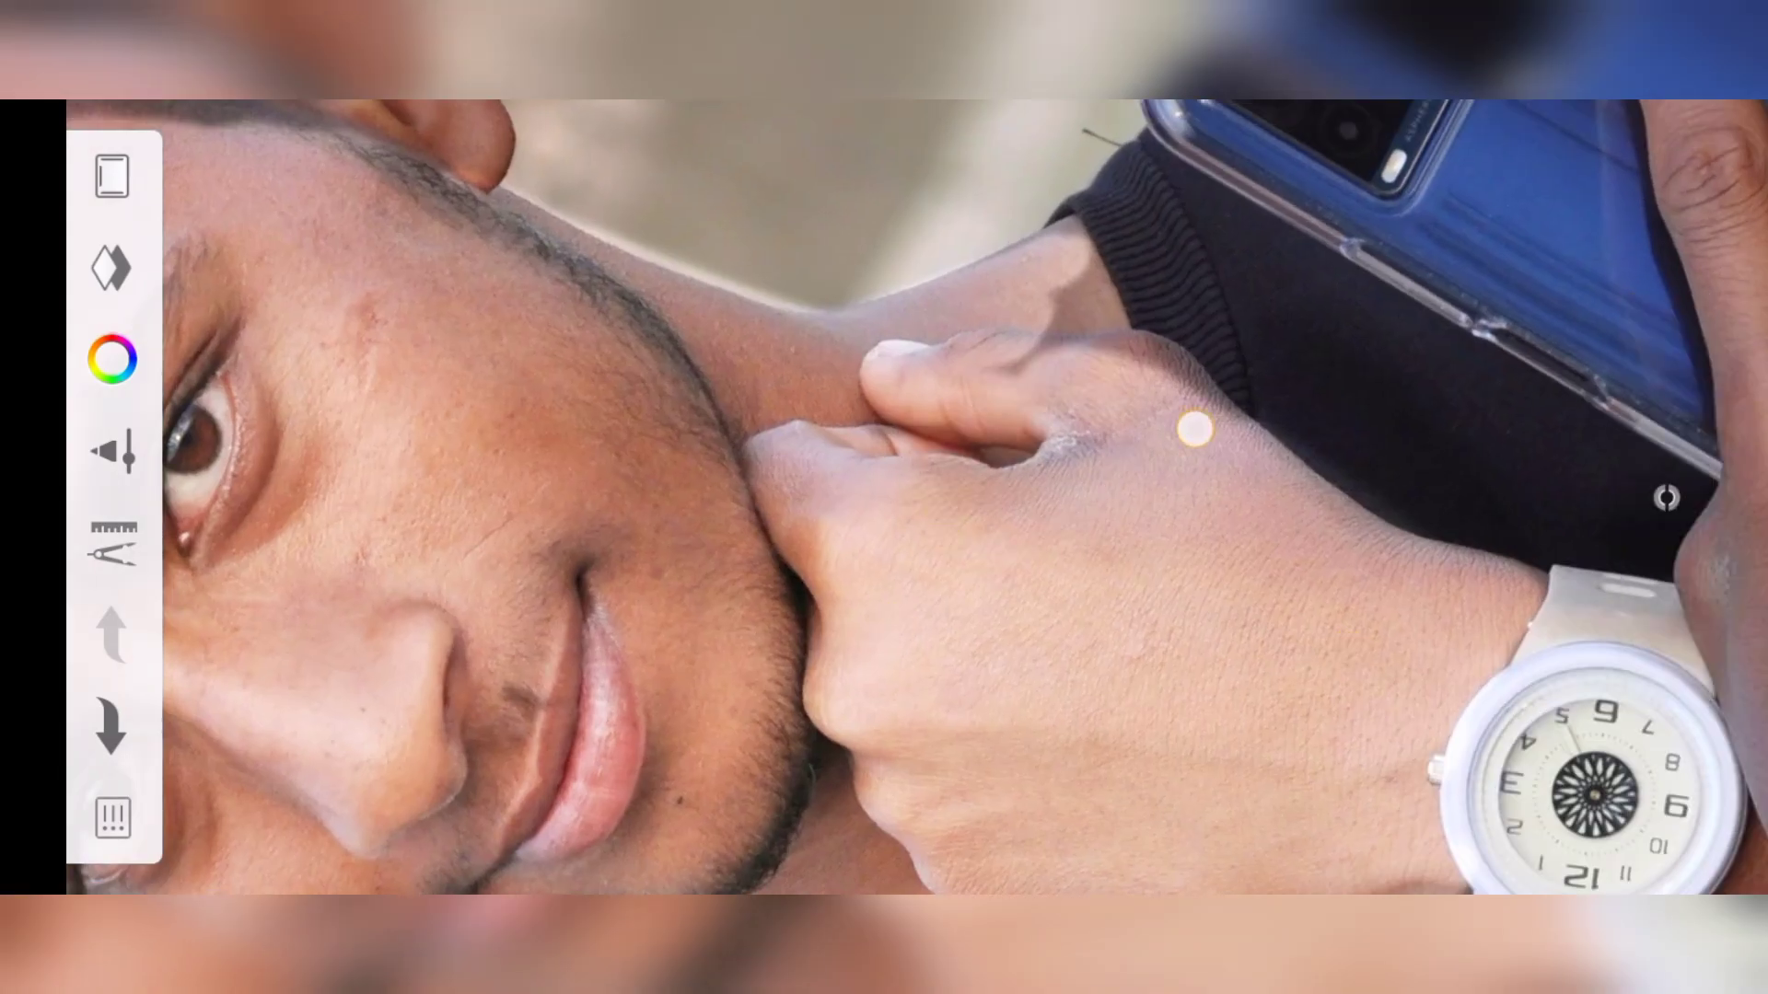
mouse_move(371, 182)
mouse_down()
mouse_move(900, 522)
mouse_move(789, 442)
mouse_move(1192, 423)
mouse_up()
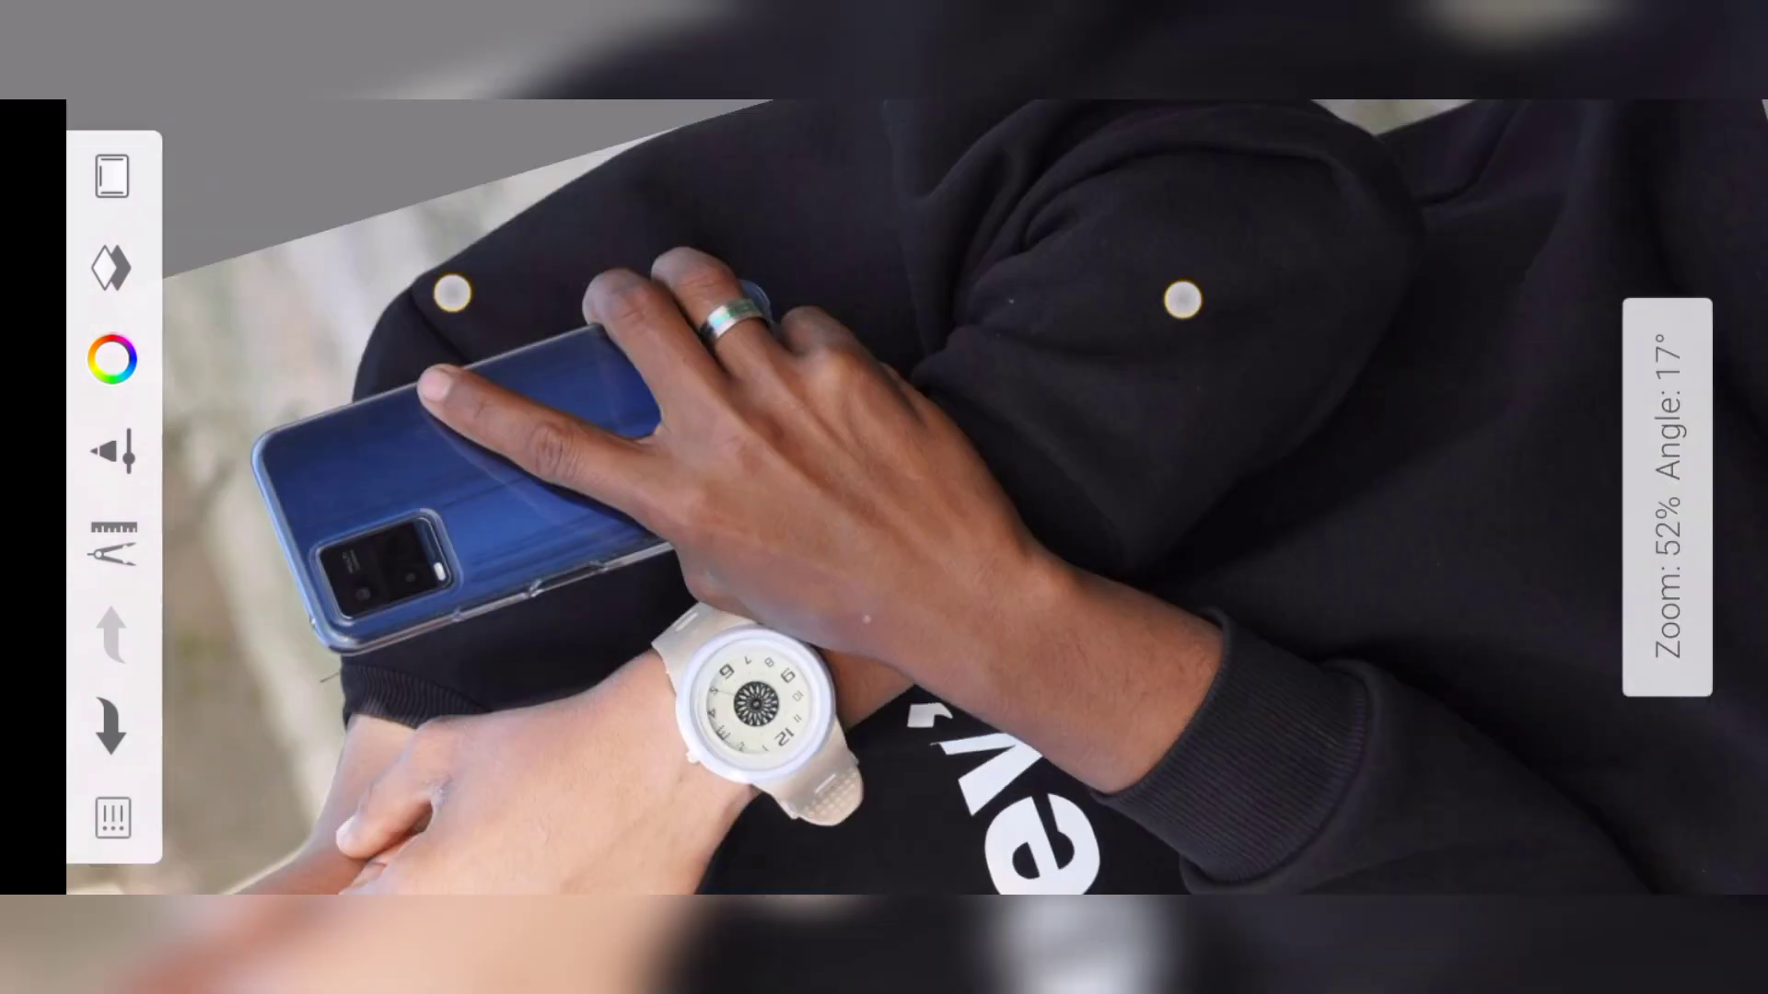
mouse_move(718, 460)
mouse_down()
mouse_move(757, 478)
mouse_move(810, 599)
mouse_move(998, 537)
mouse_move(1050, 556)
mouse_move(671, 374)
mouse_move(693, 441)
mouse_move(986, 564)
mouse_move(1145, 482)
mouse_up()
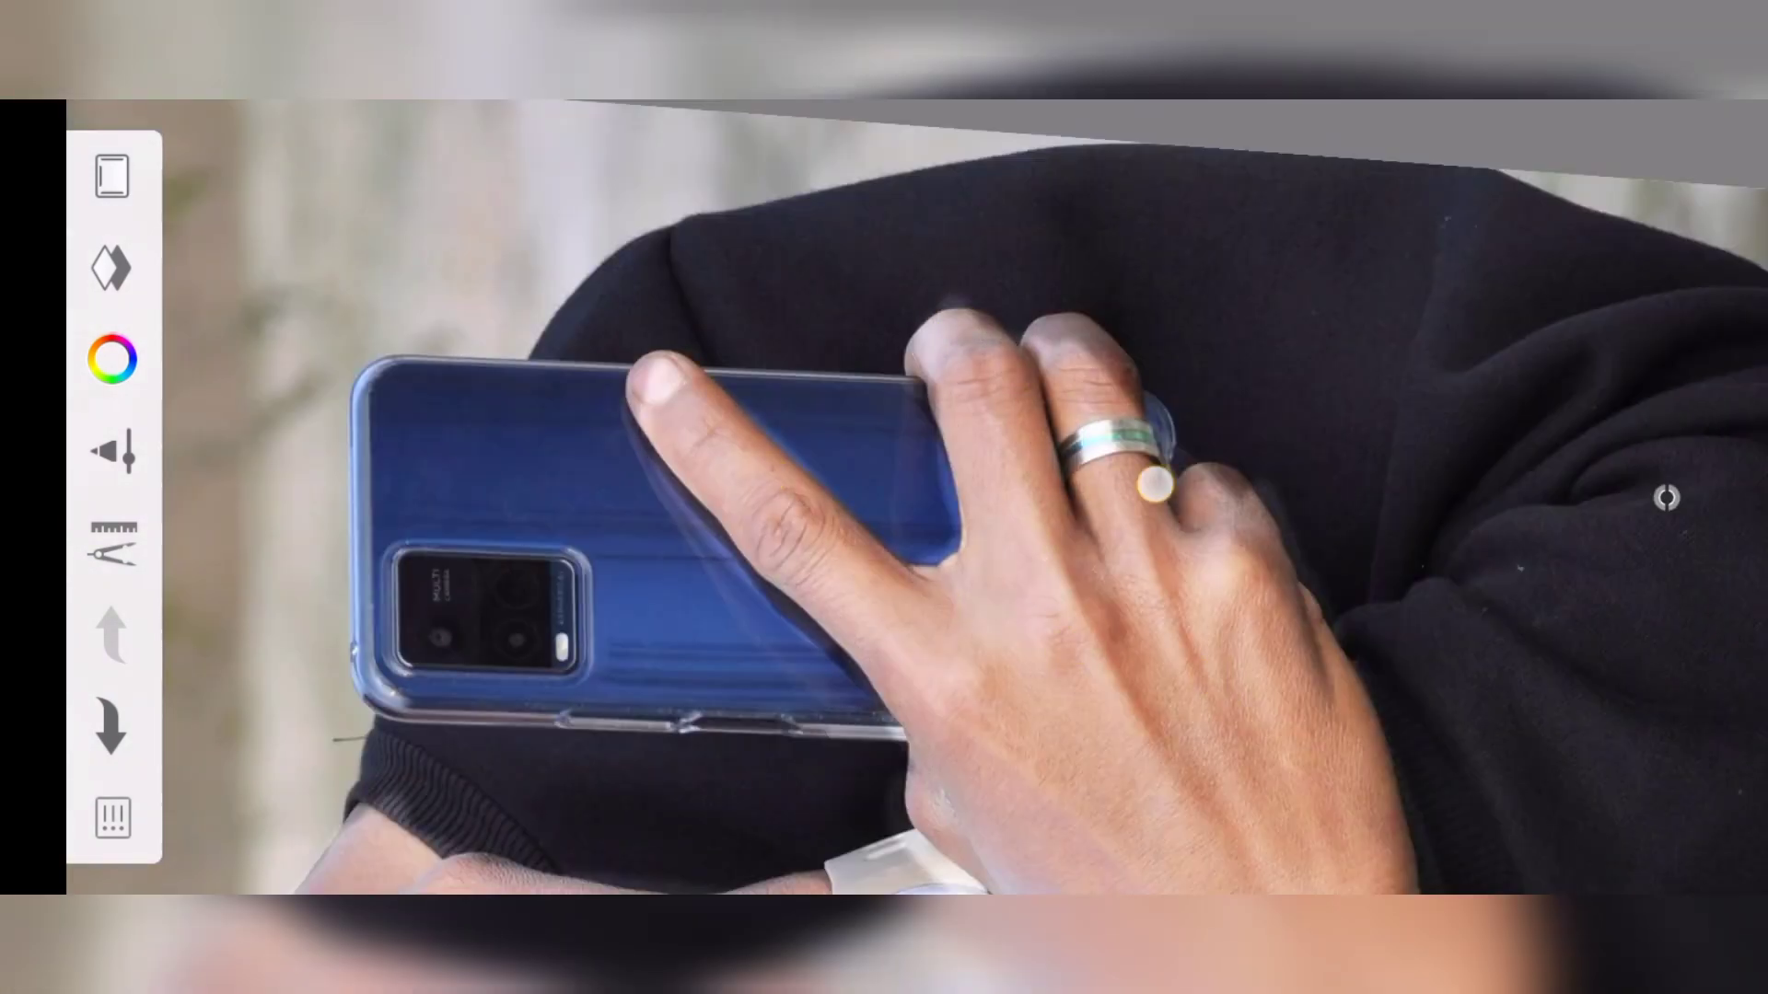
scroll(958, 359, down, 10)
drag(726, 344, 526, 349)
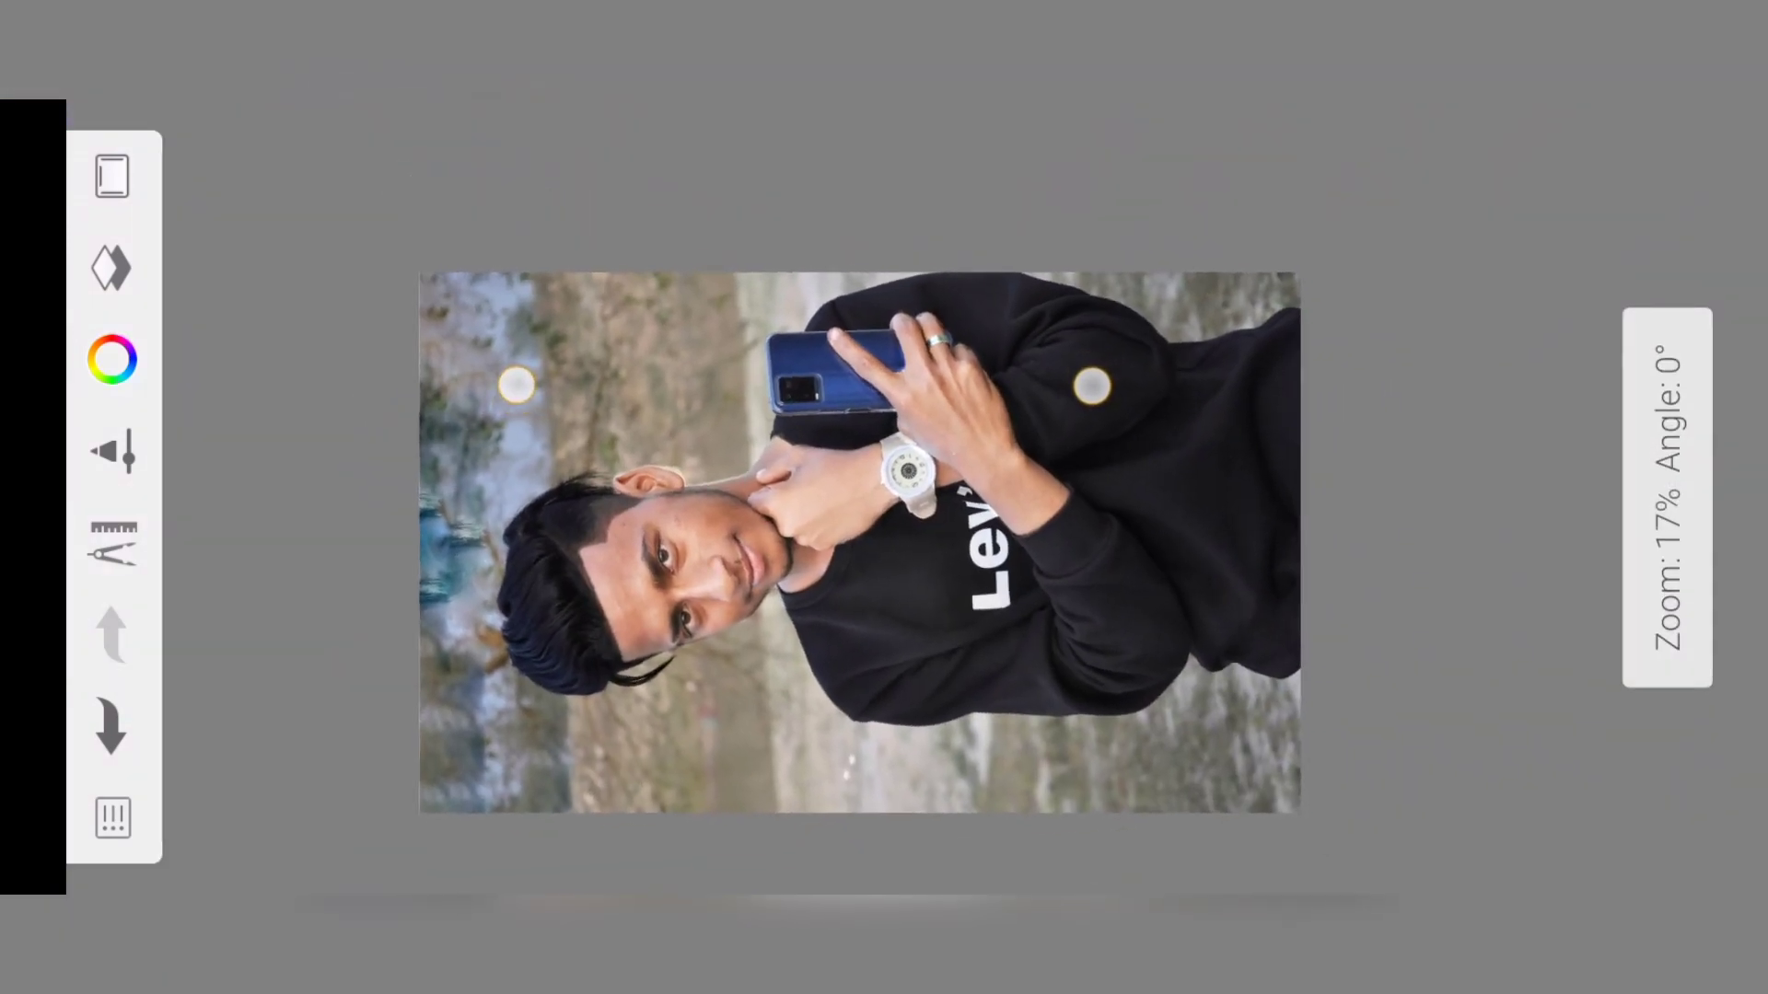
scroll(1187, 388, up, 2)
scroll(1180, 425, up, 5)
scroll(644, 510, up, 2)
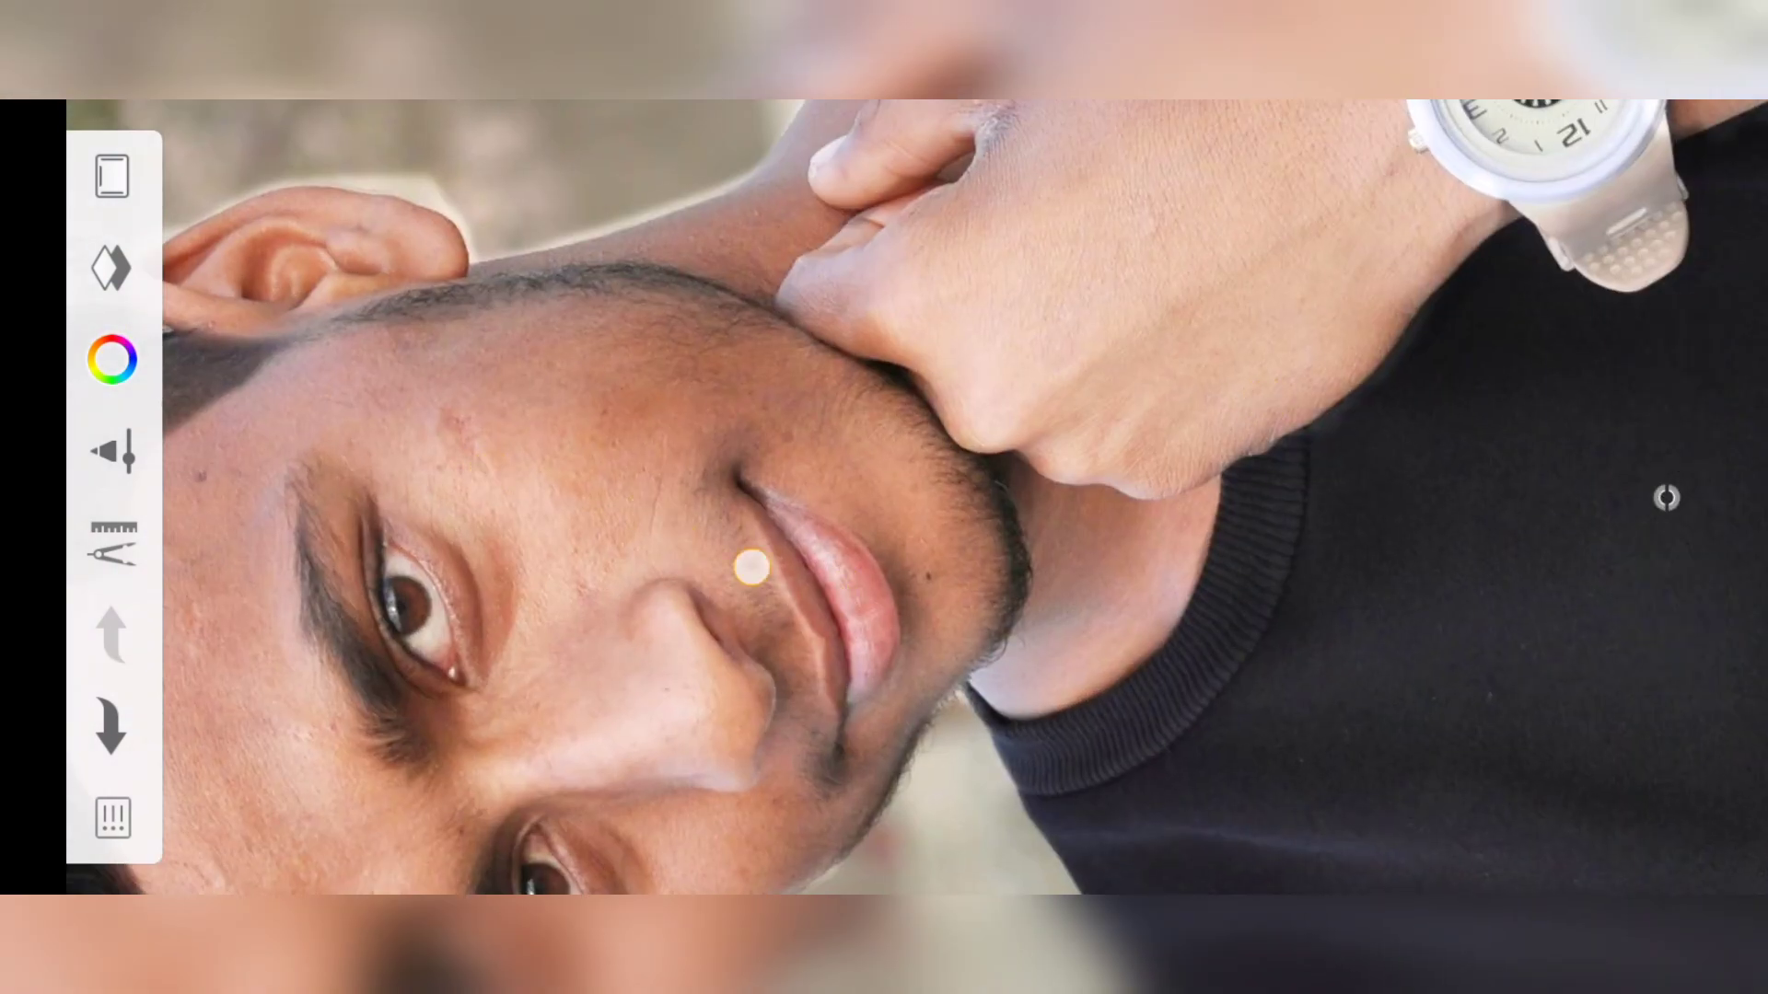
scroll(787, 331, down, 5)
scroll(783, 349, down, 2)
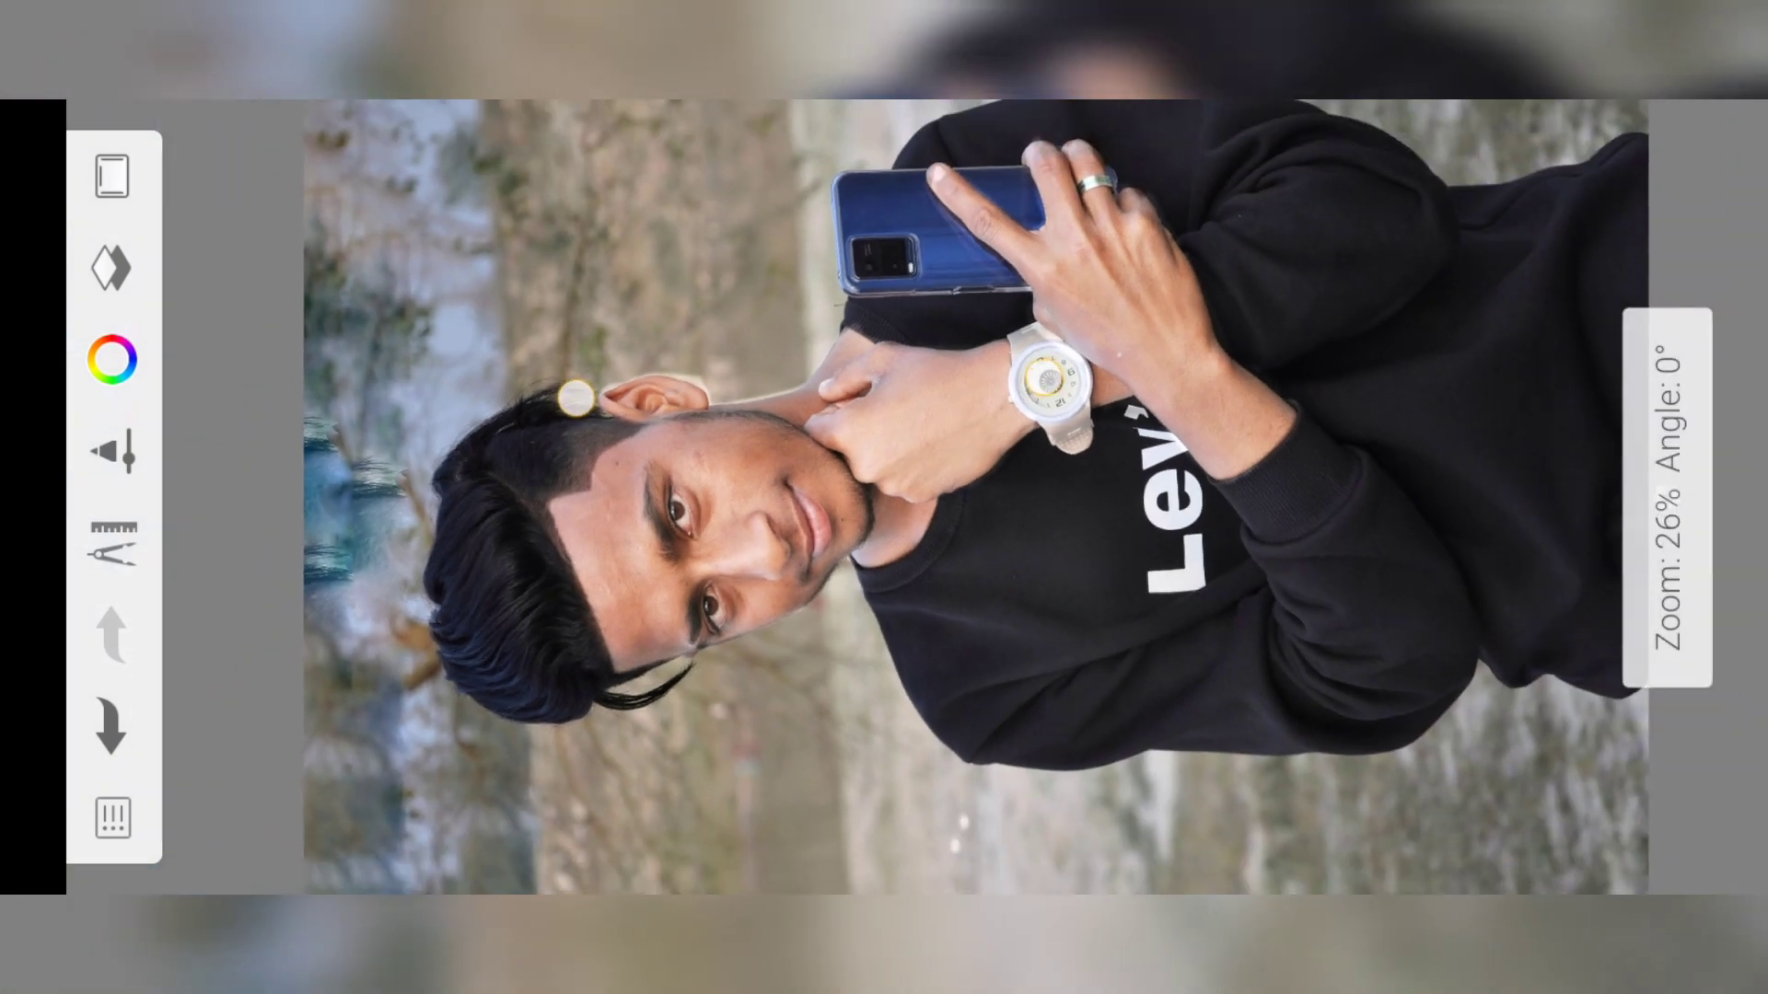
scroll(764, 368, down, 1)
click(1667, 498)
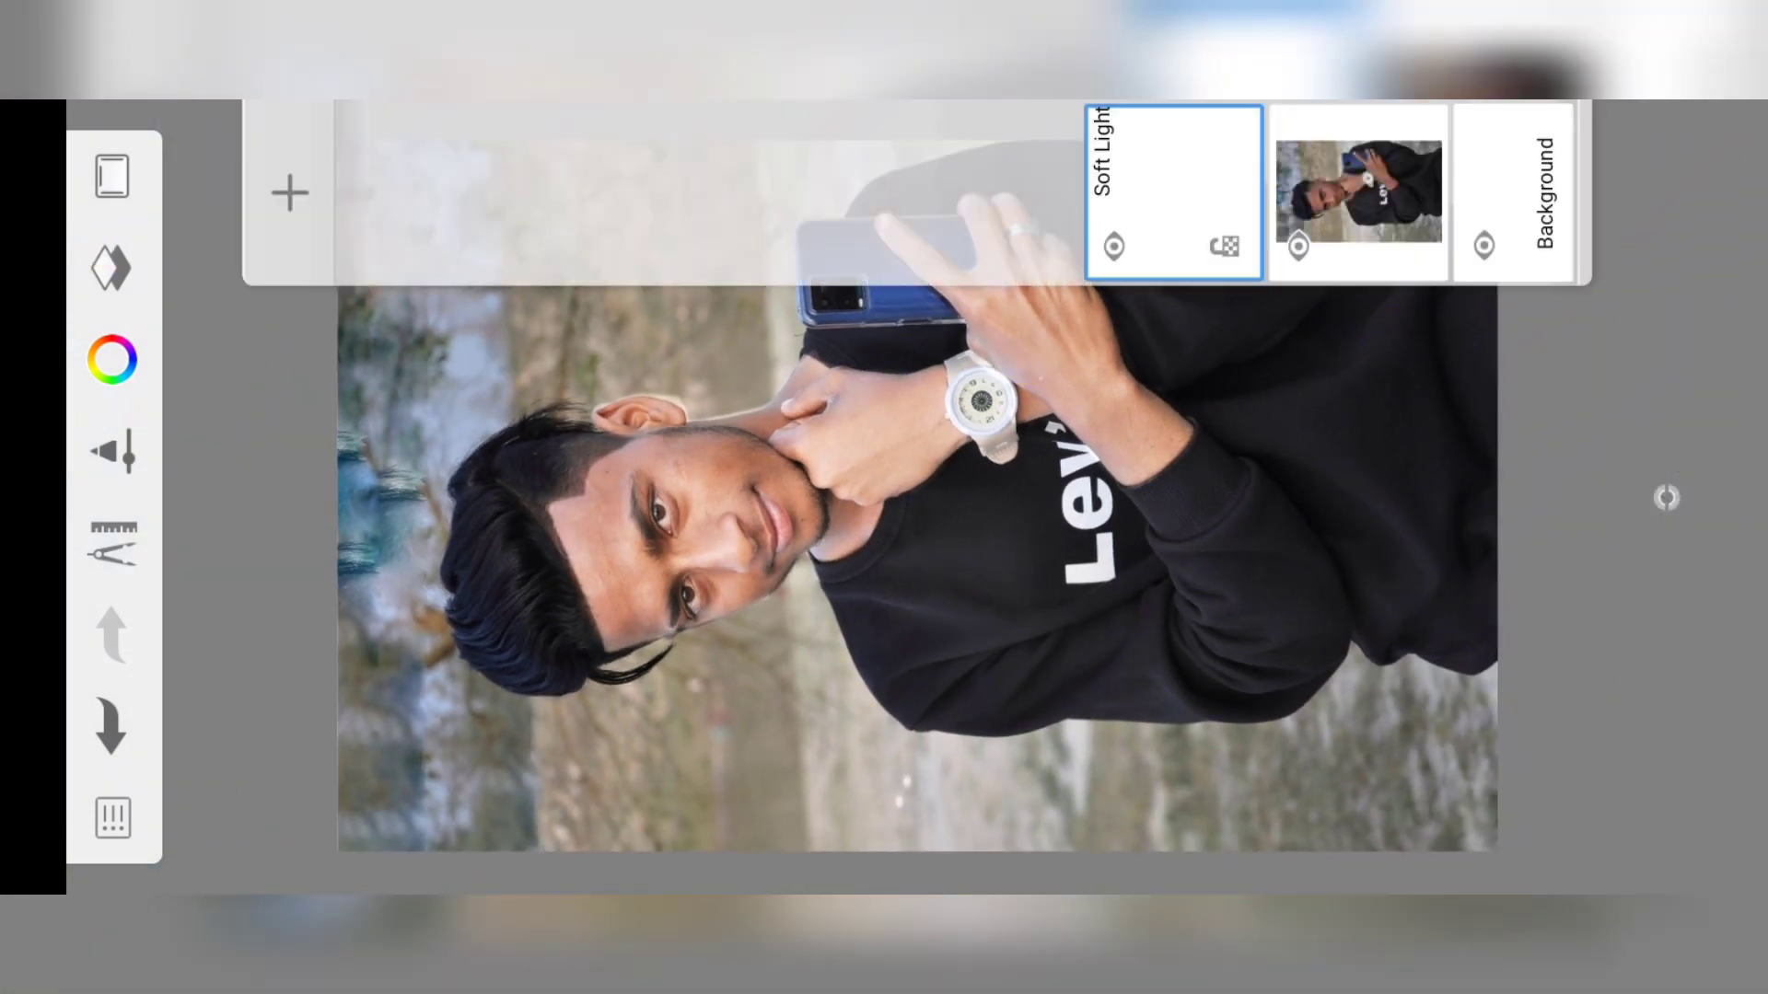
- Lower the Soft Light layer's opacity to 93 and close the layer panels
click(1167, 173)
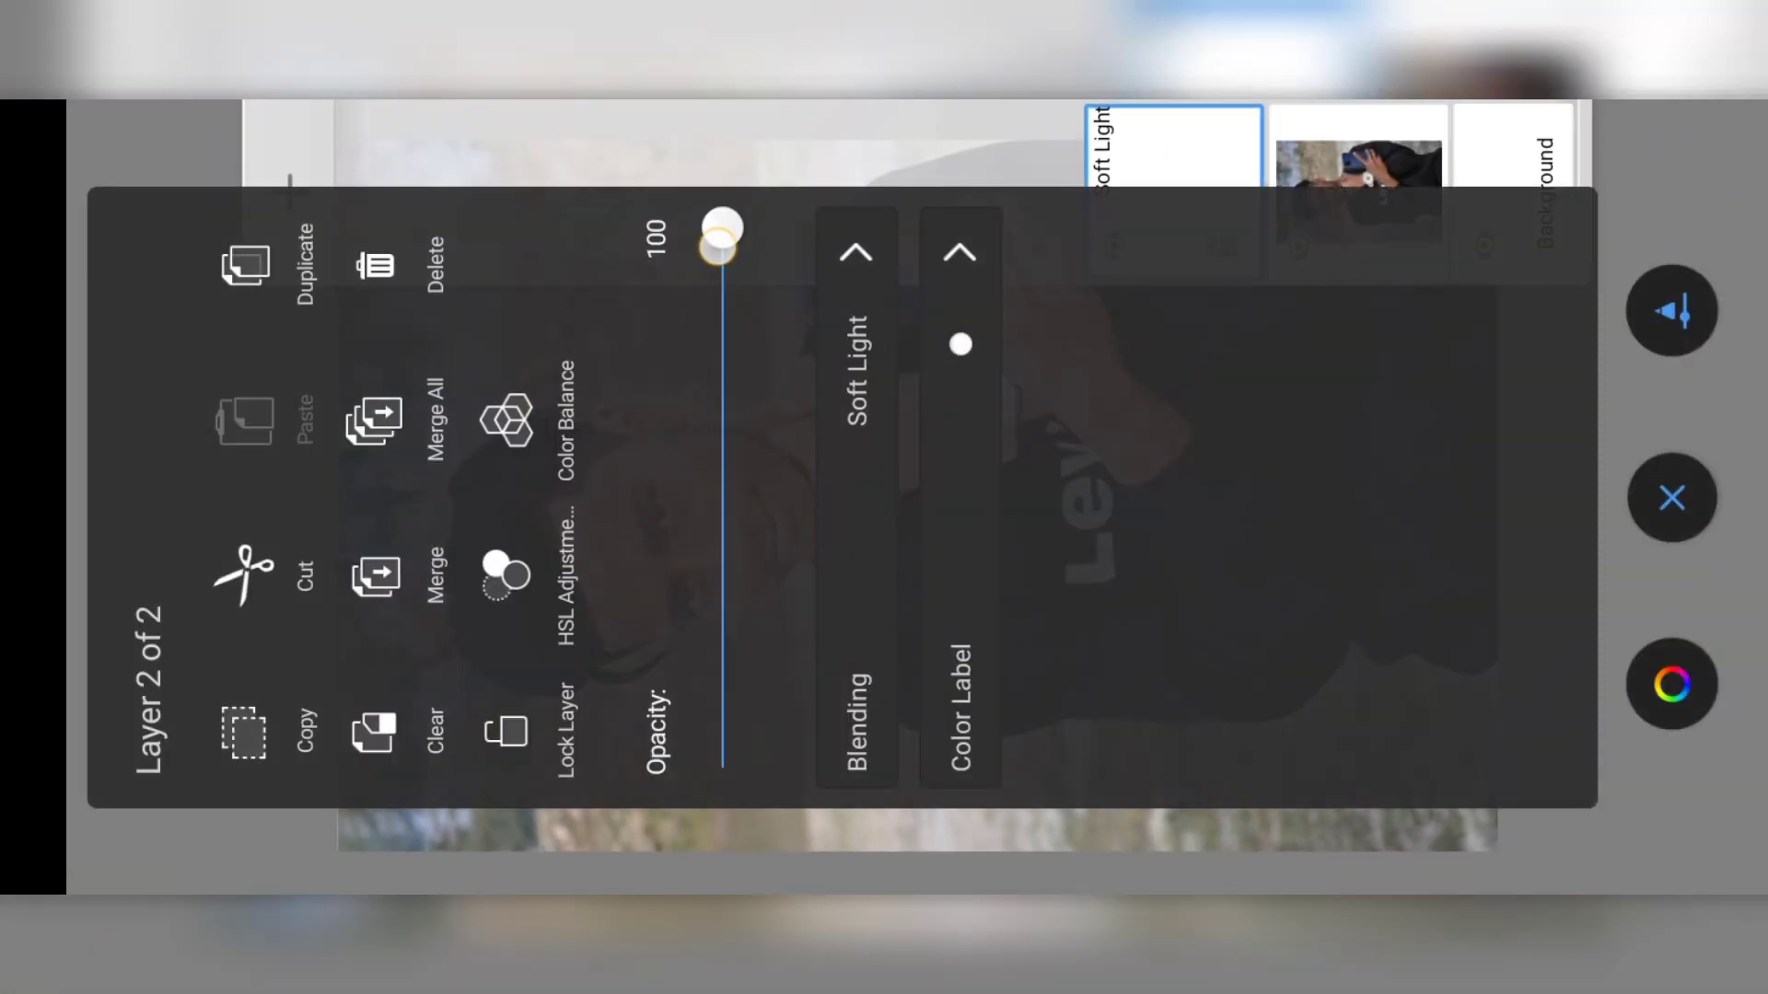
drag(718, 247, 757, 290)
mouse_move(857, 378)
mouse_down()
mouse_move(1057, 660)
mouse_move(1064, 165)
mouse_up()
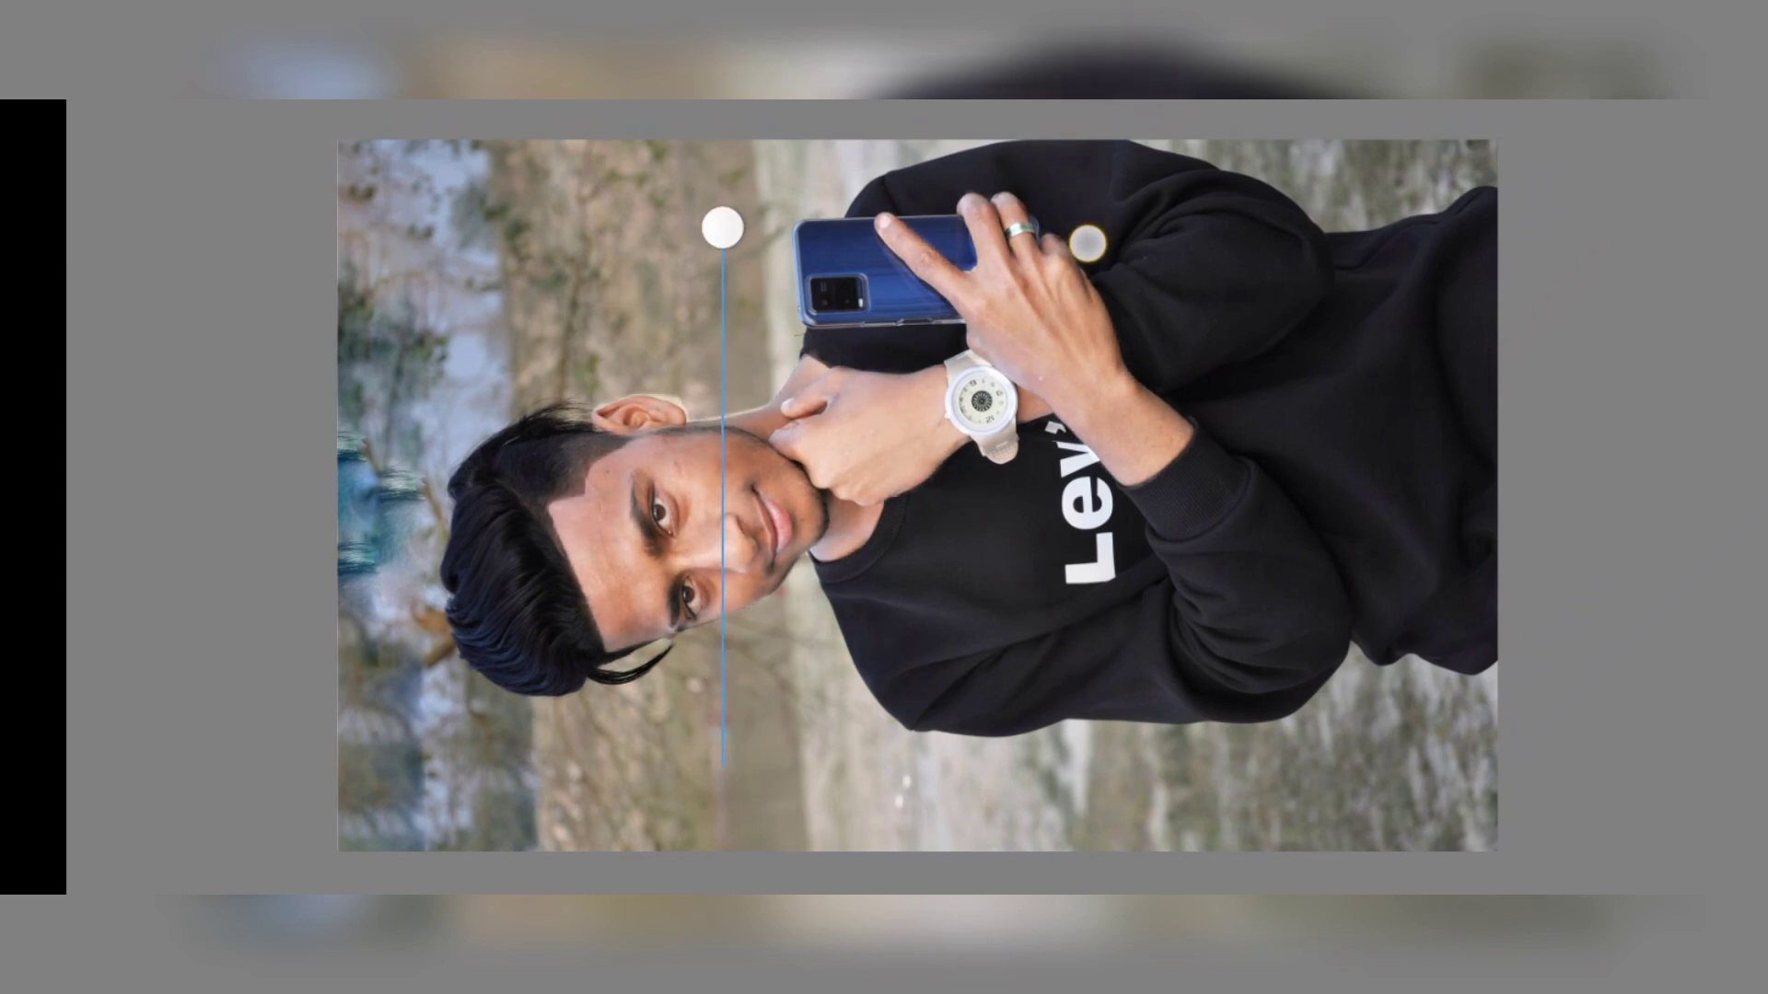
drag(1087, 242, 1112, 345)
mouse_move(1130, 420)
mouse_down()
mouse_move(1142, 498)
mouse_move(1151, 296)
mouse_up()
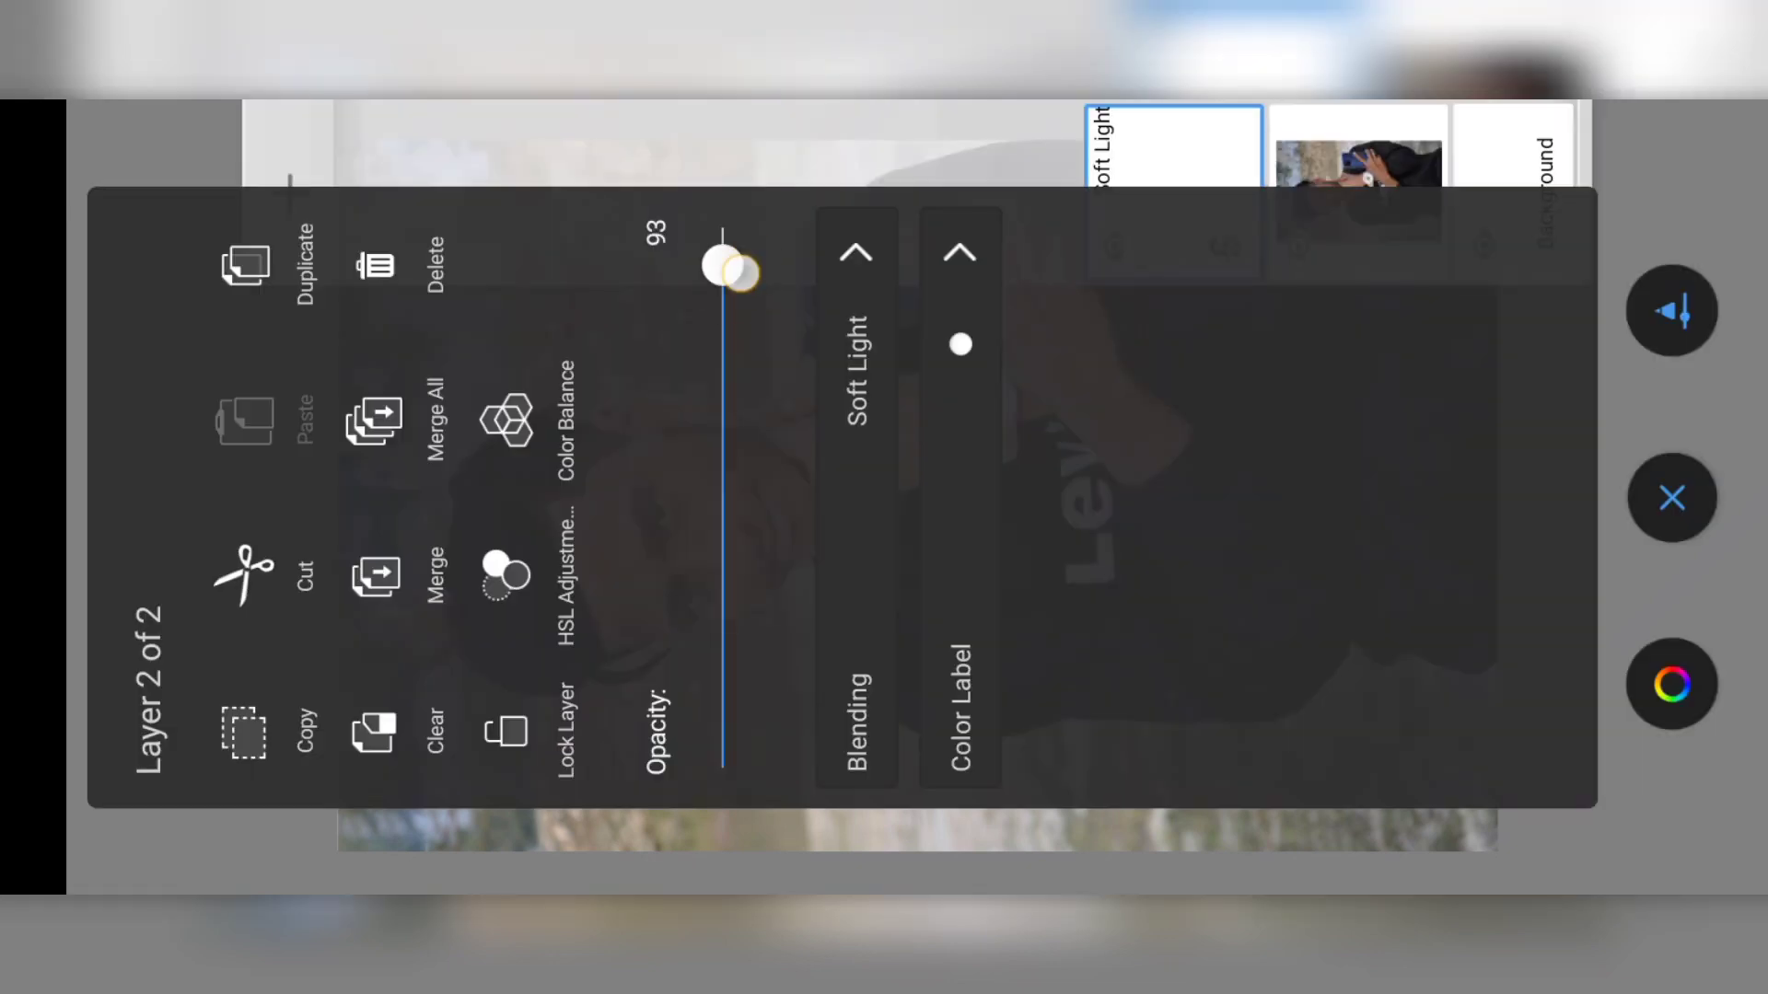
click(1670, 498)
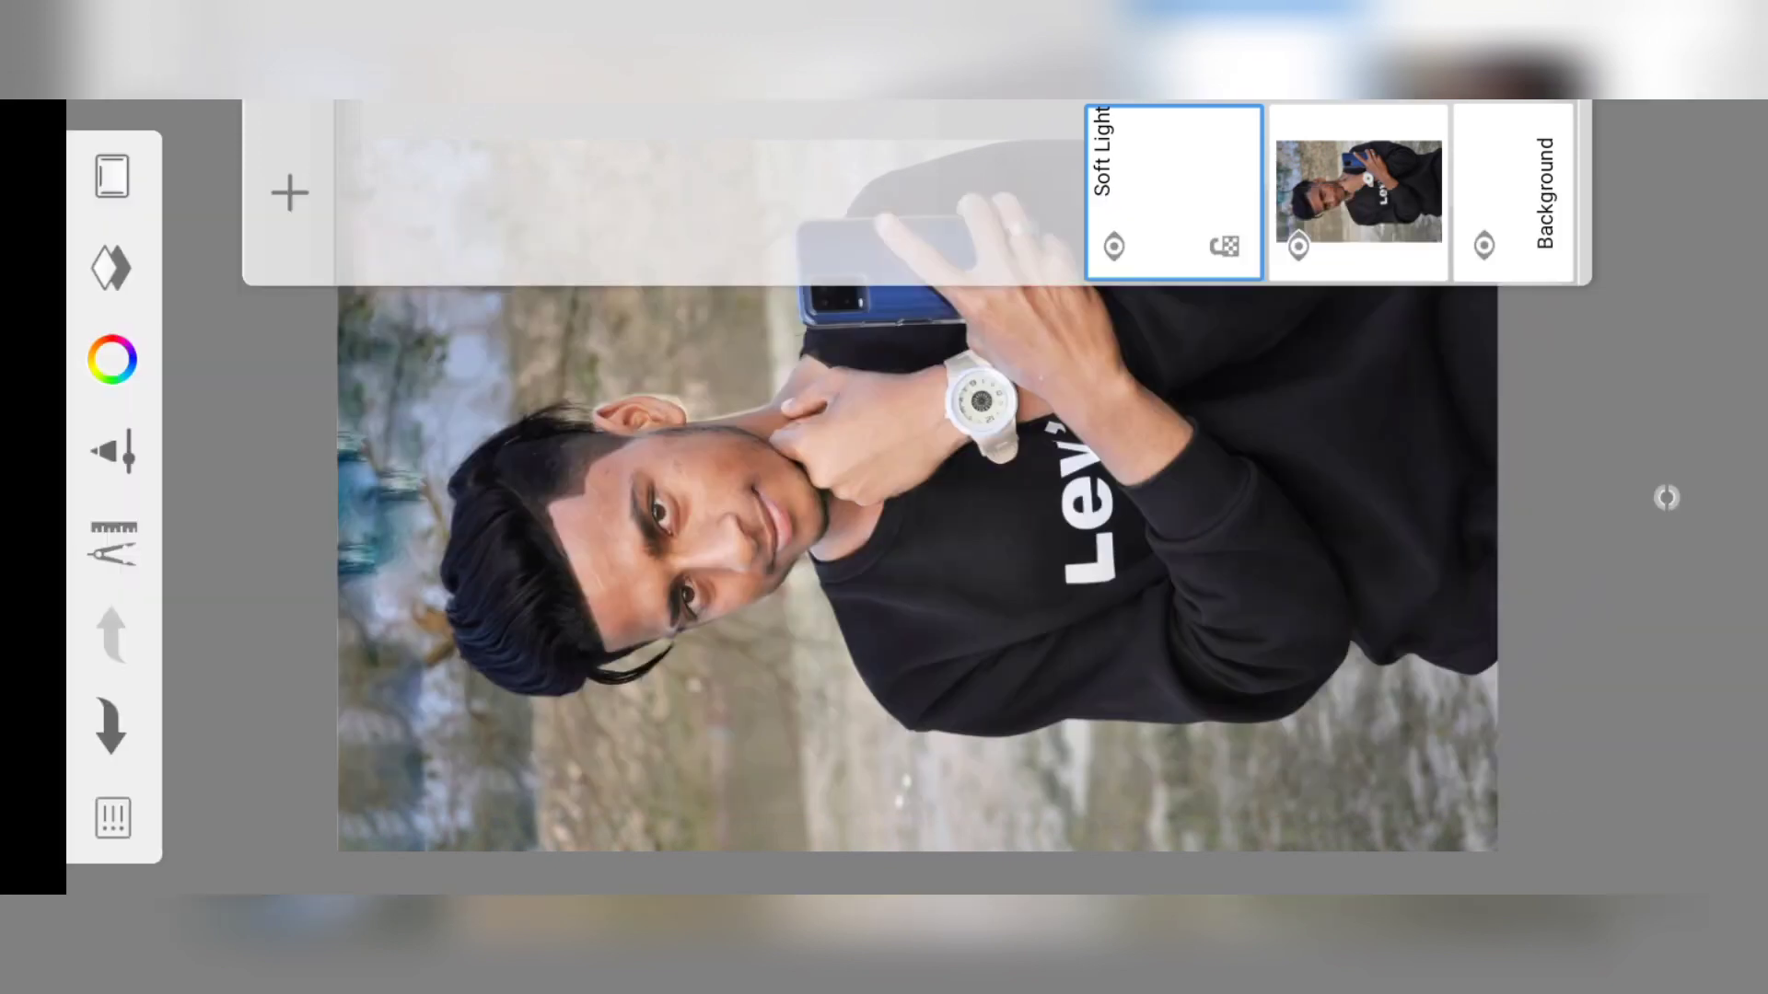
click(1098, 438)
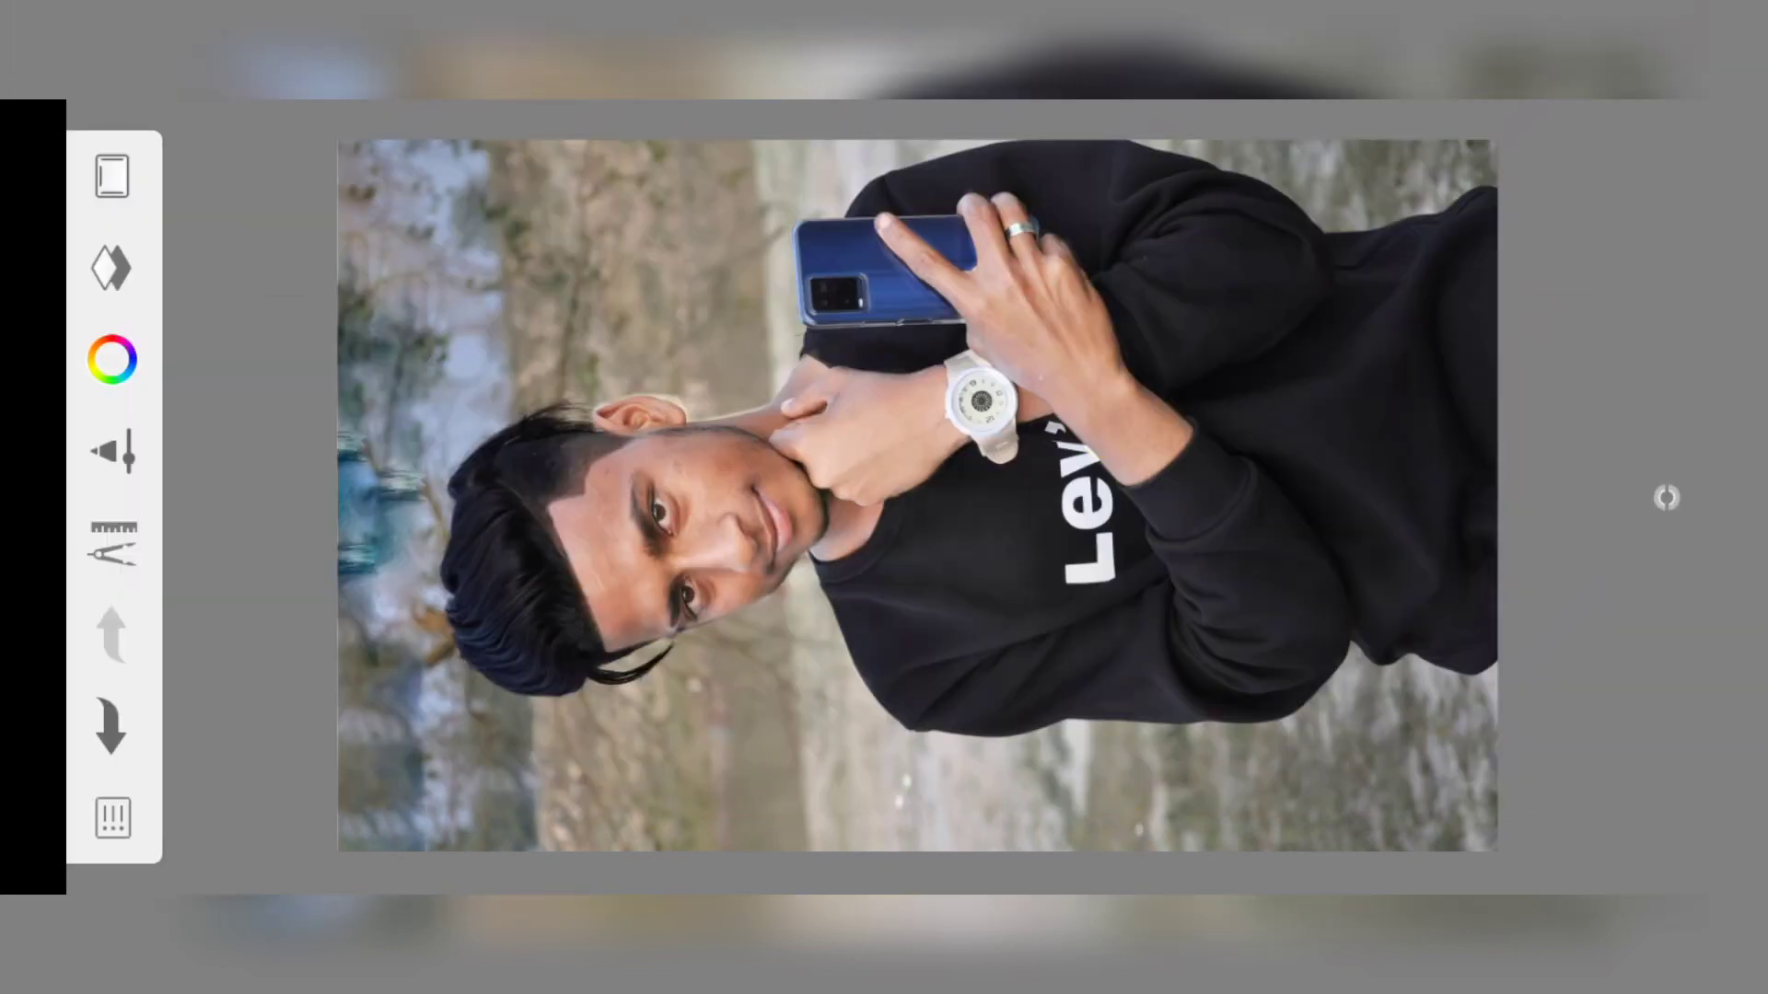
click(112, 818)
- Save the retouched portrait to the device via Share > Save to device, then launch Lightroom
click(1018, 612)
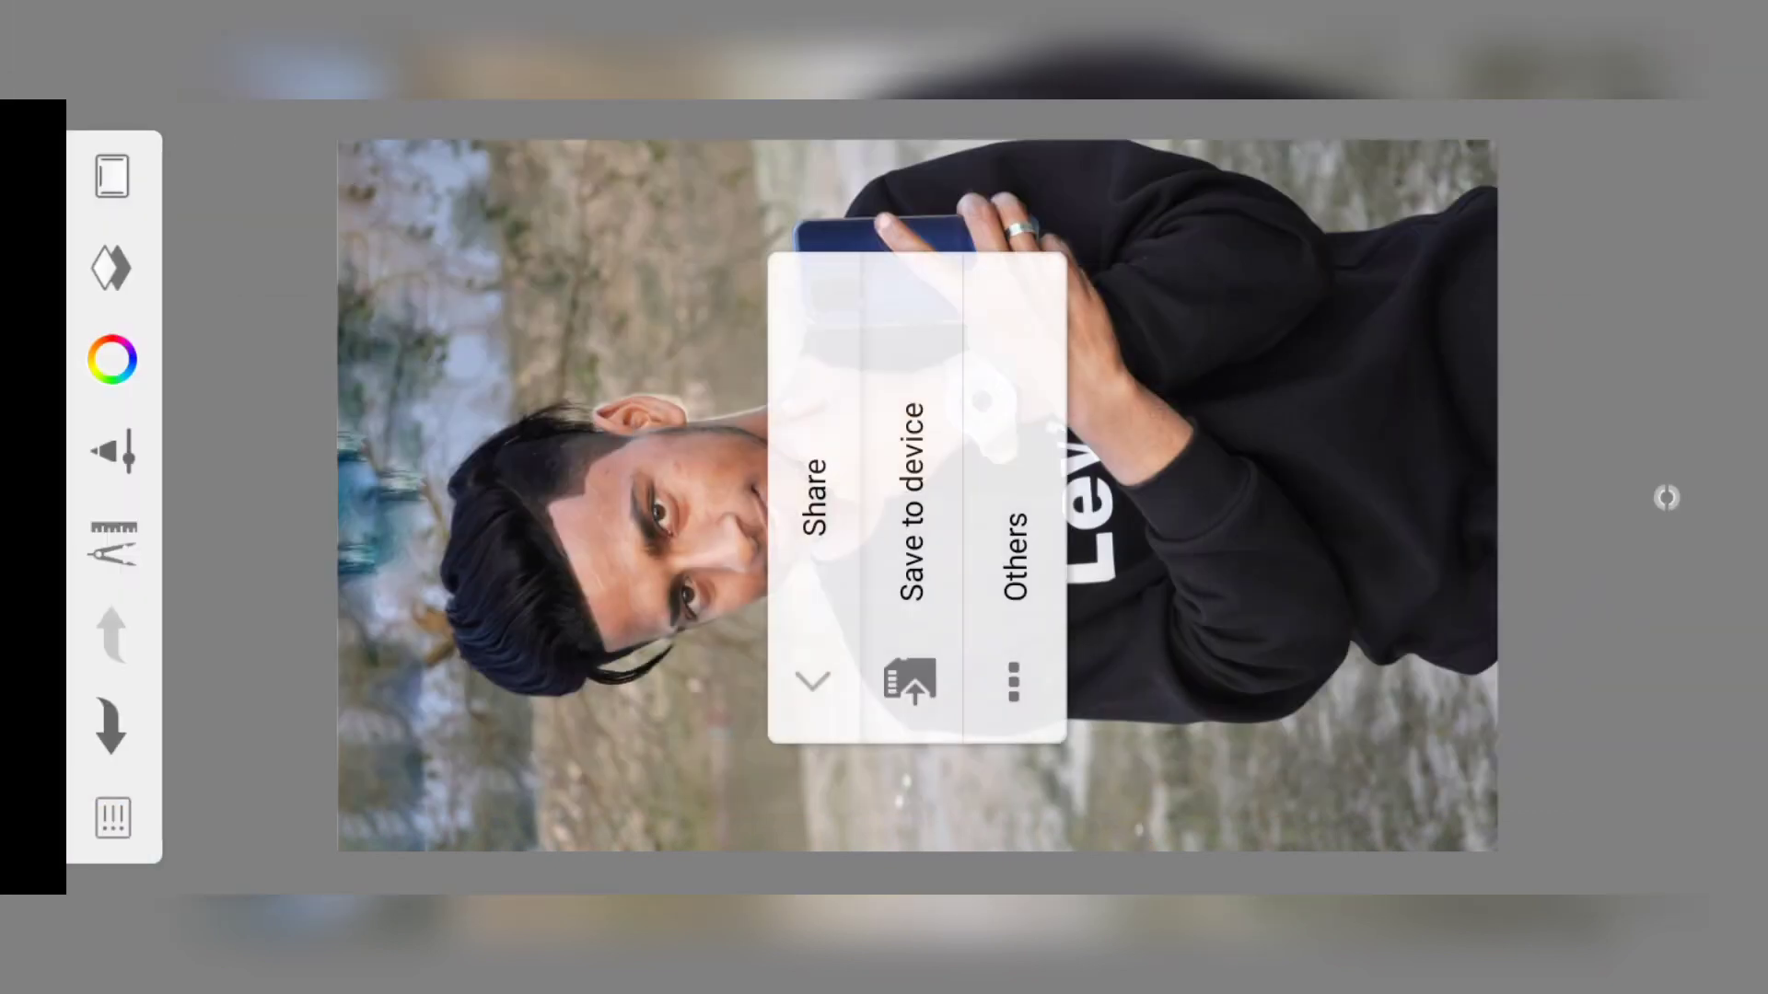
click(910, 497)
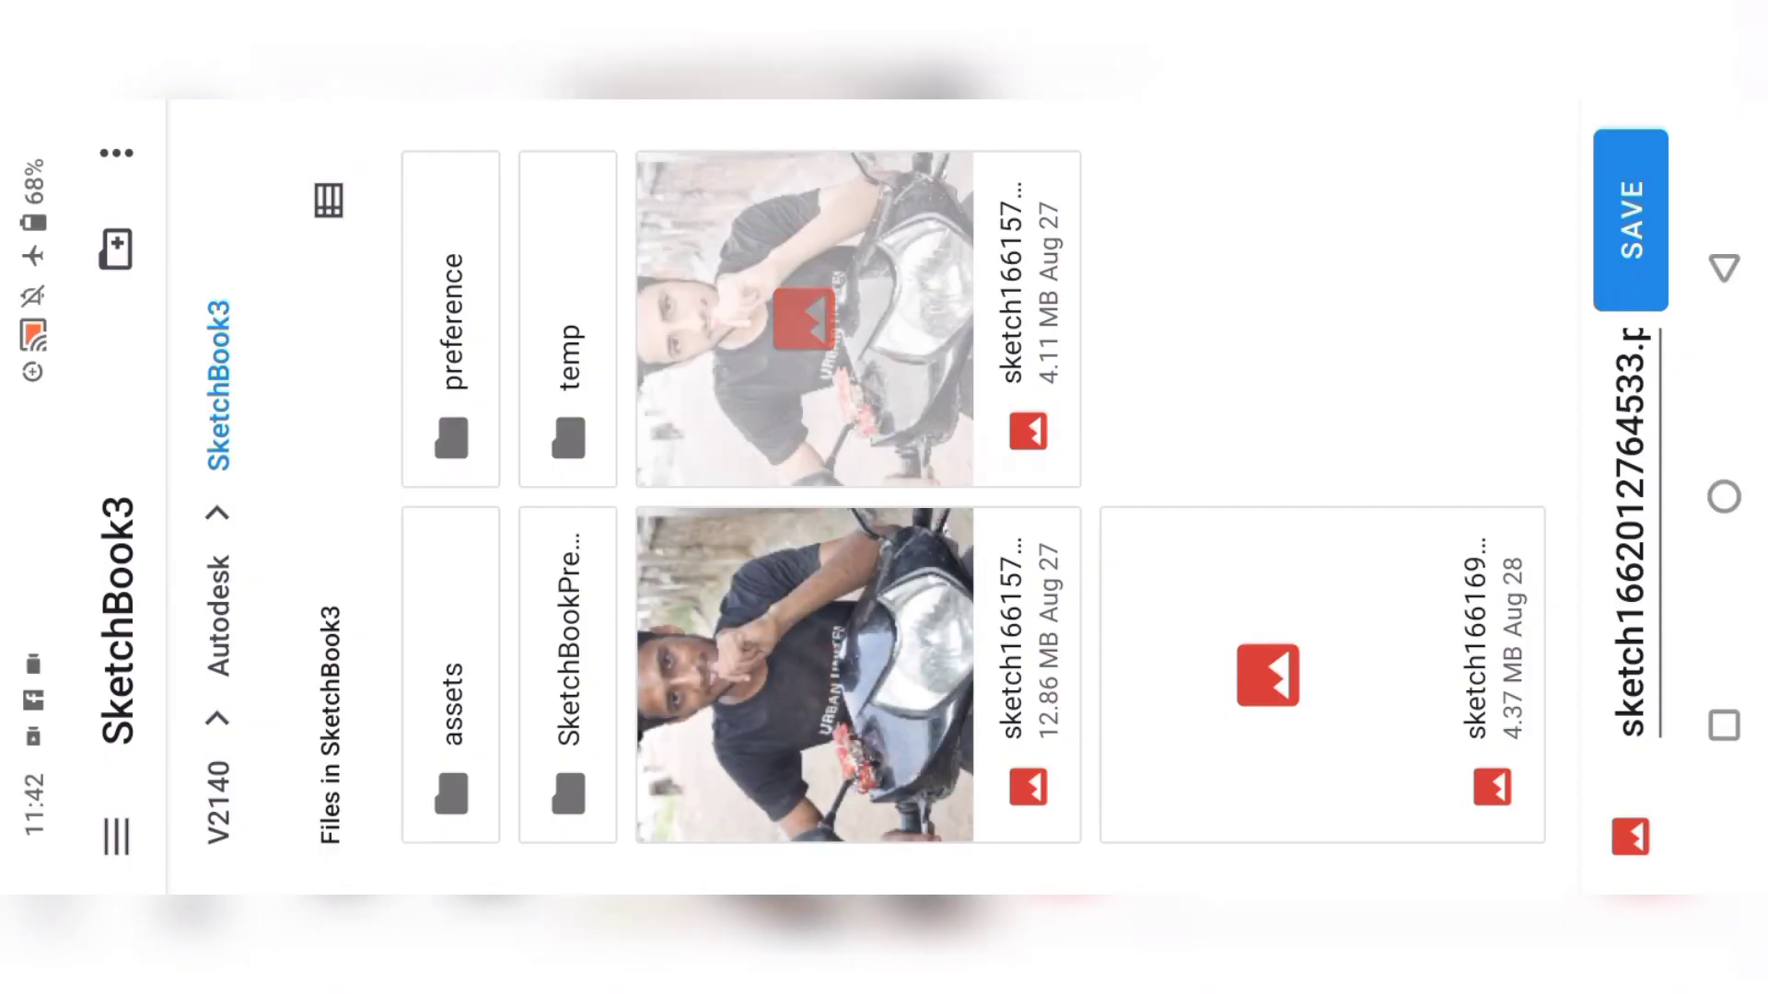
click(1625, 230)
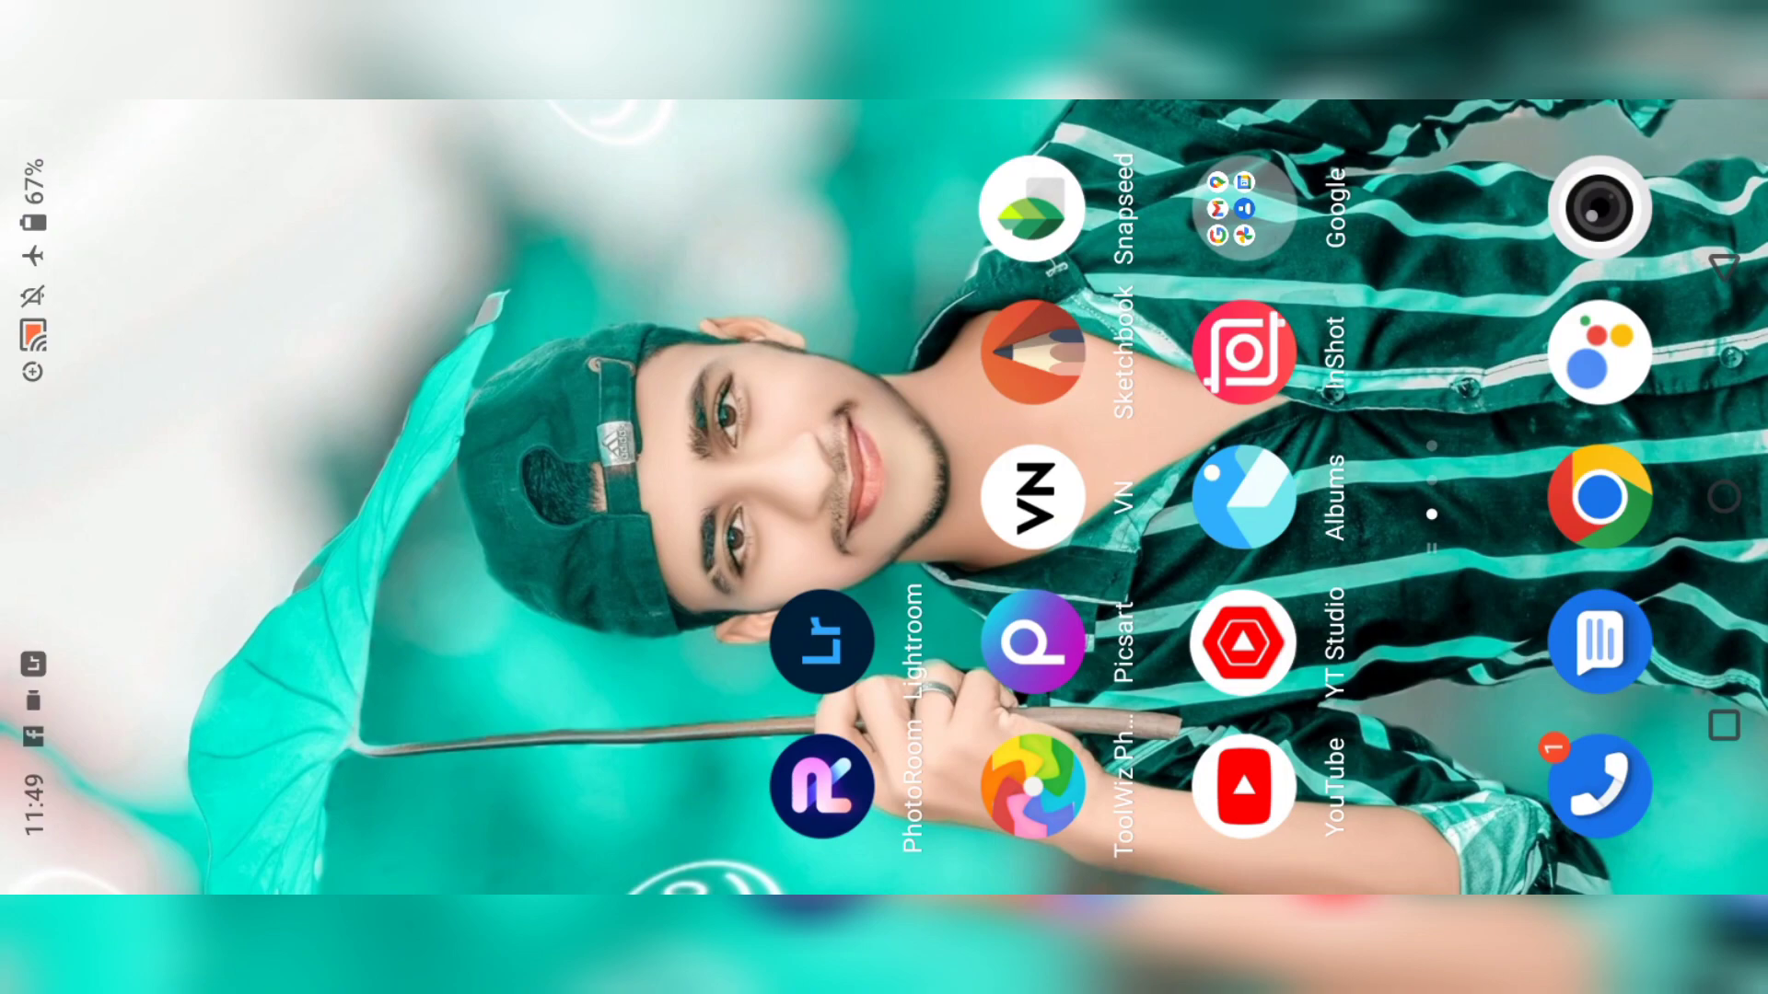
click(822, 641)
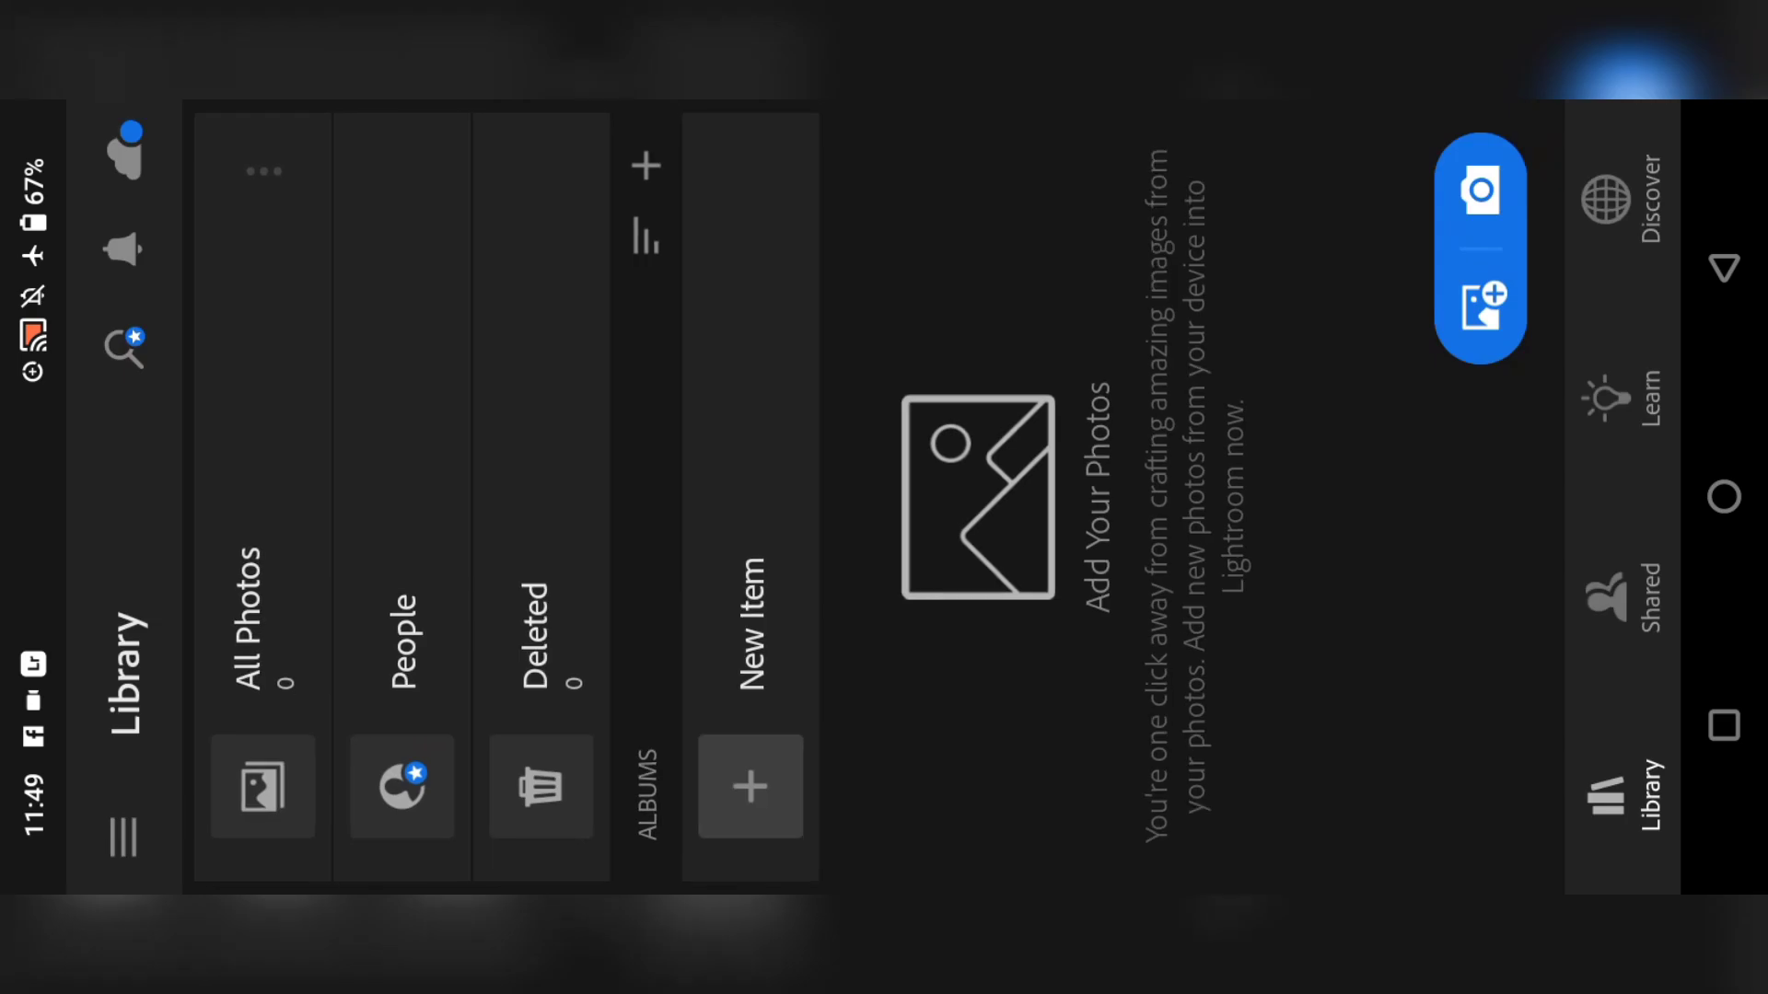
- Import the second sketch image from the export folder into All Photos and open it for editing
click(255, 167)
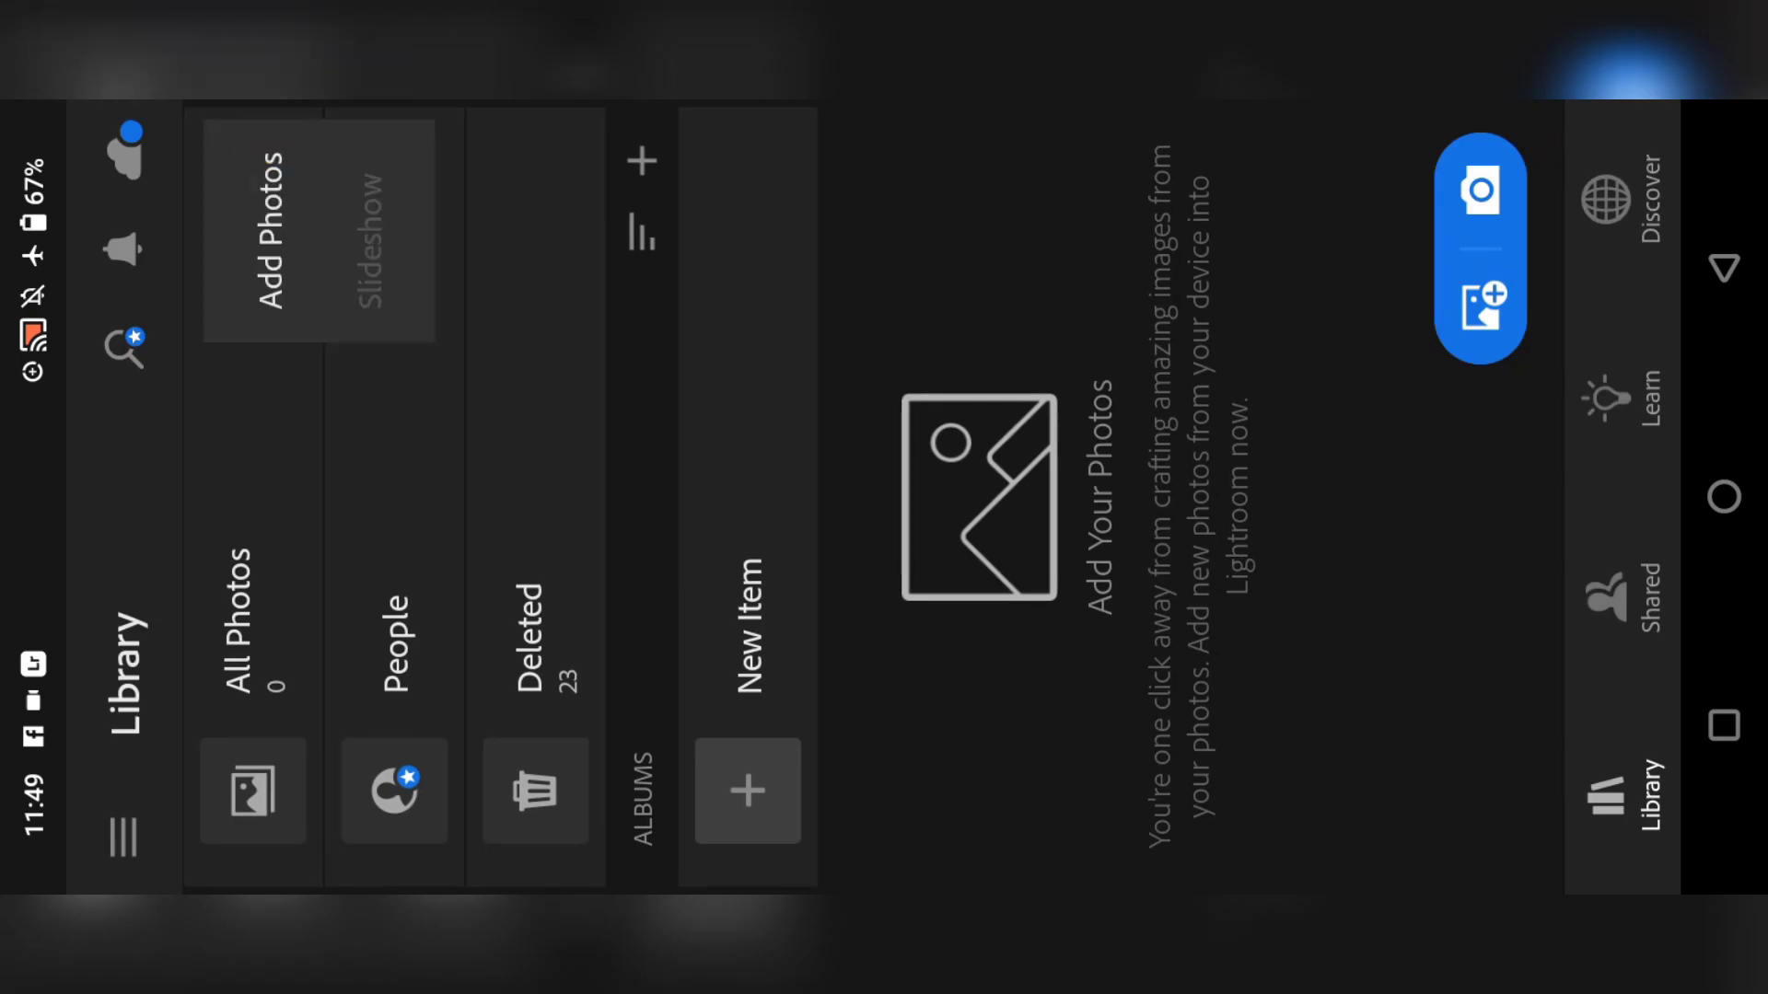
click(279, 219)
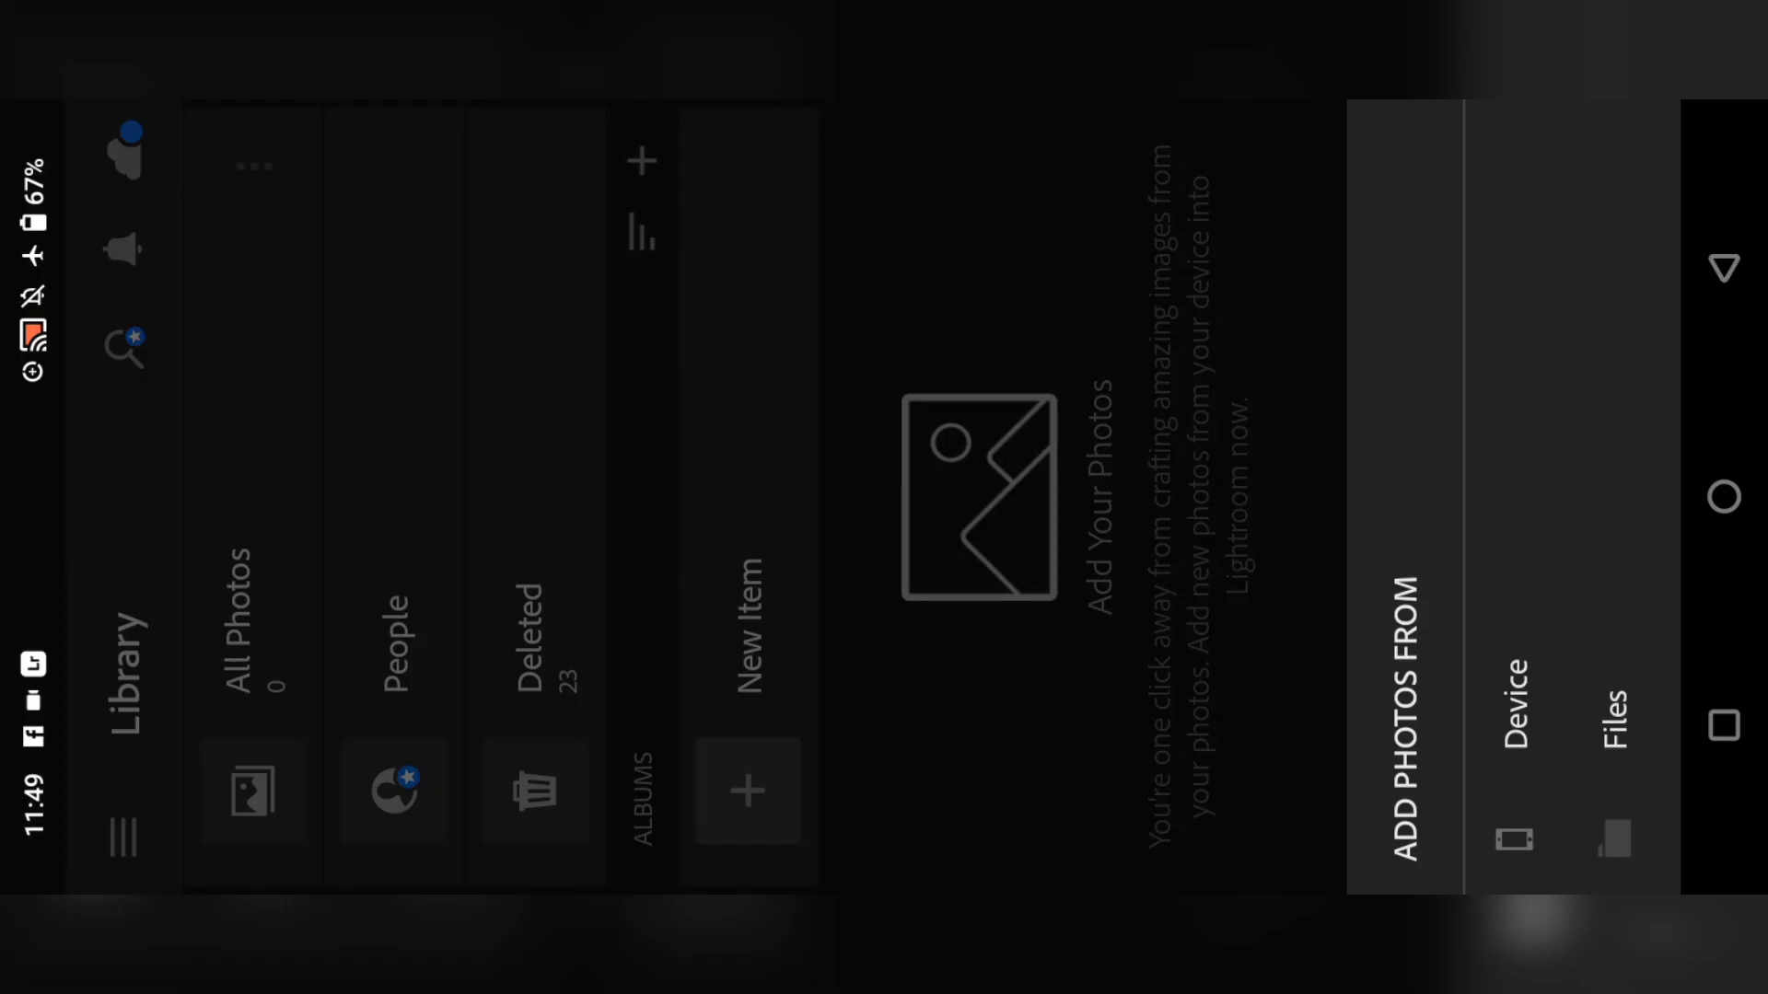
click(1621, 704)
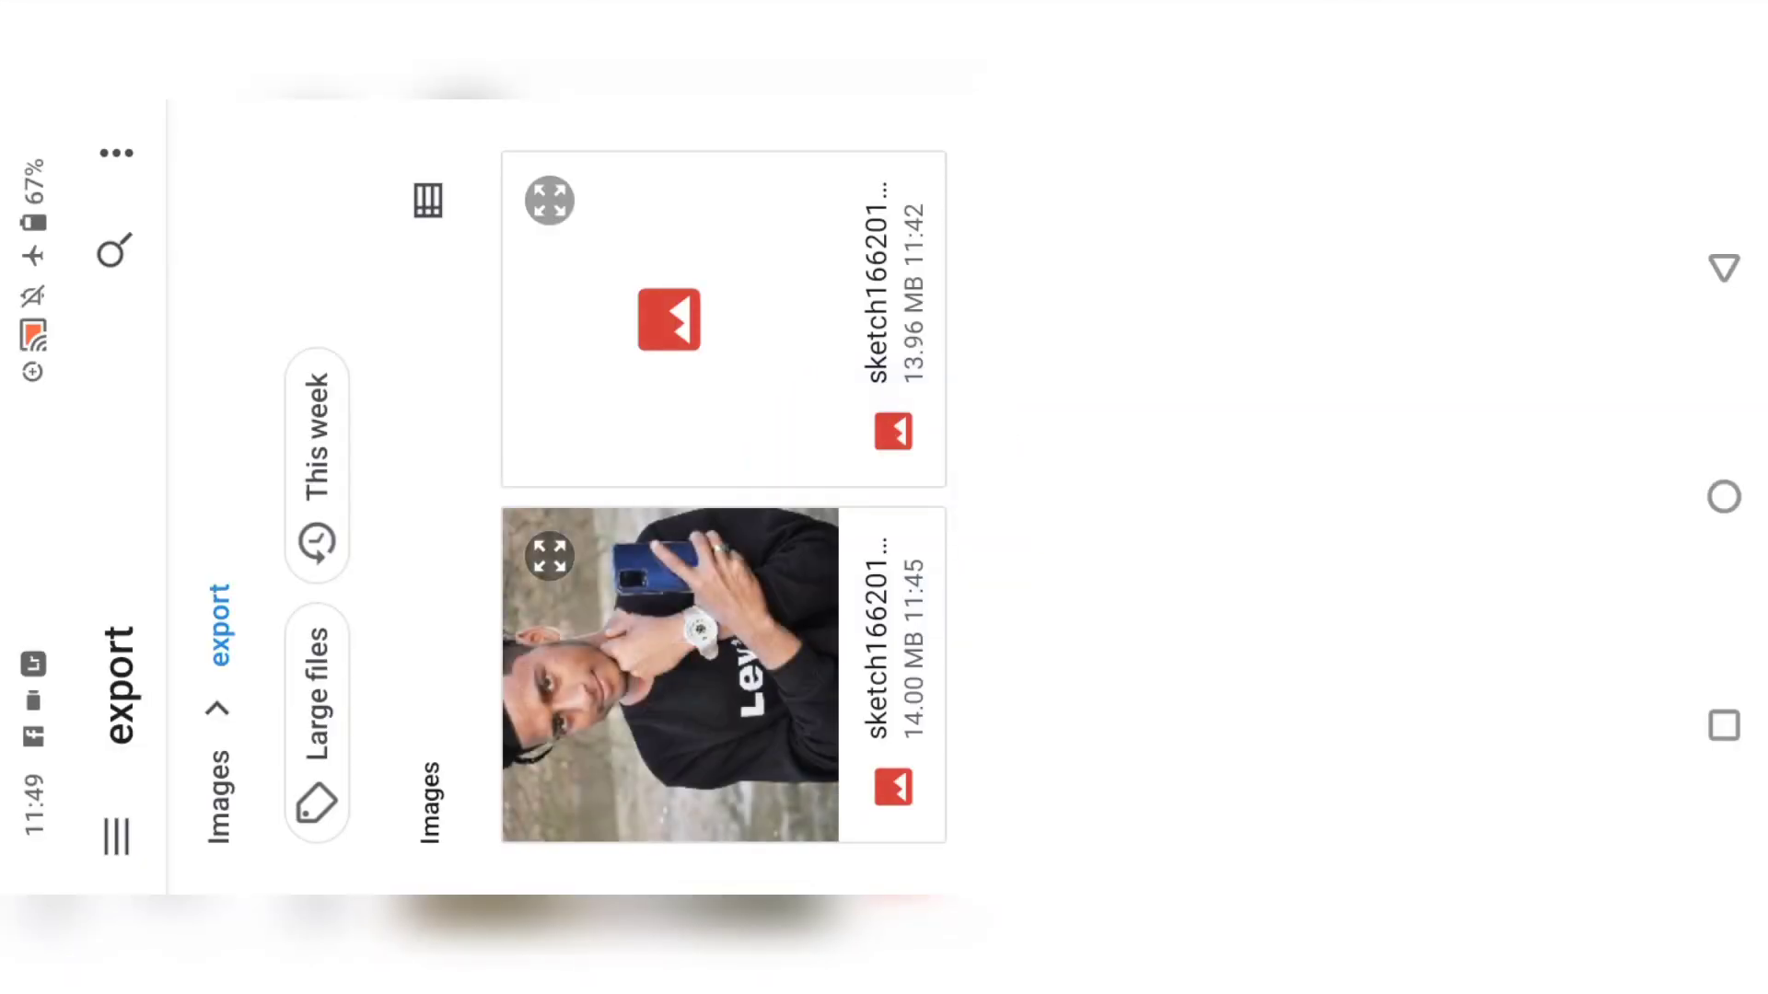
click(617, 707)
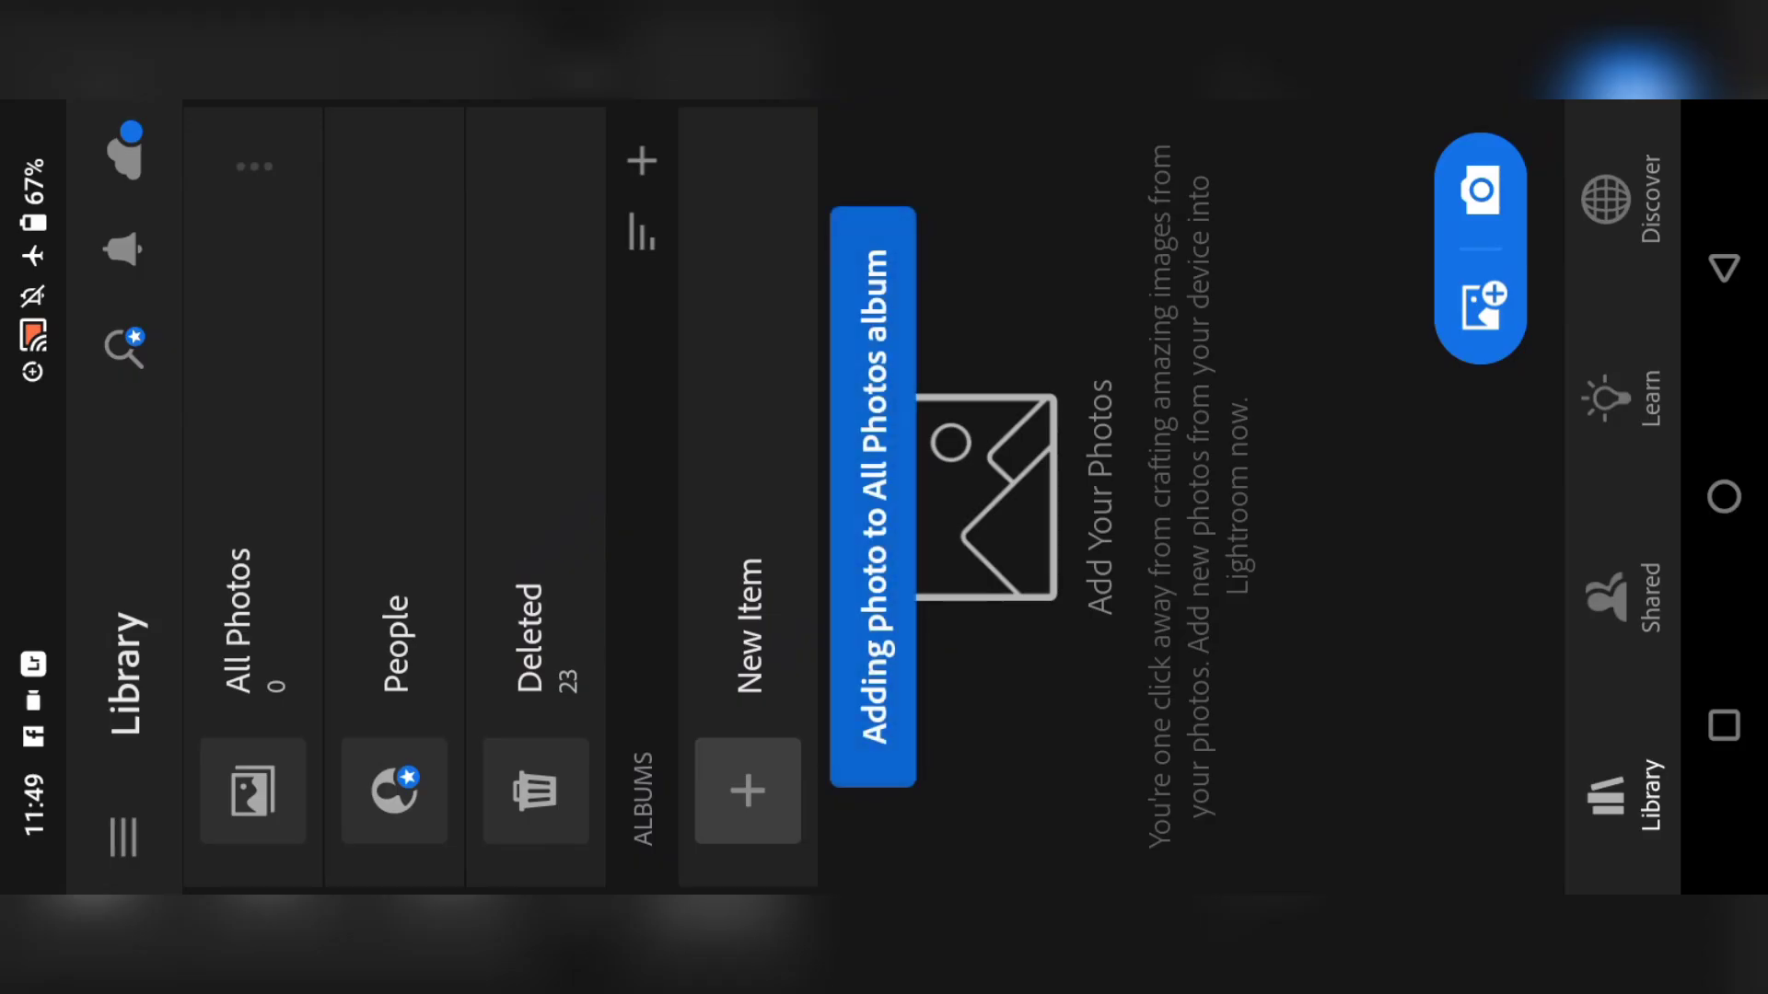
click(244, 658)
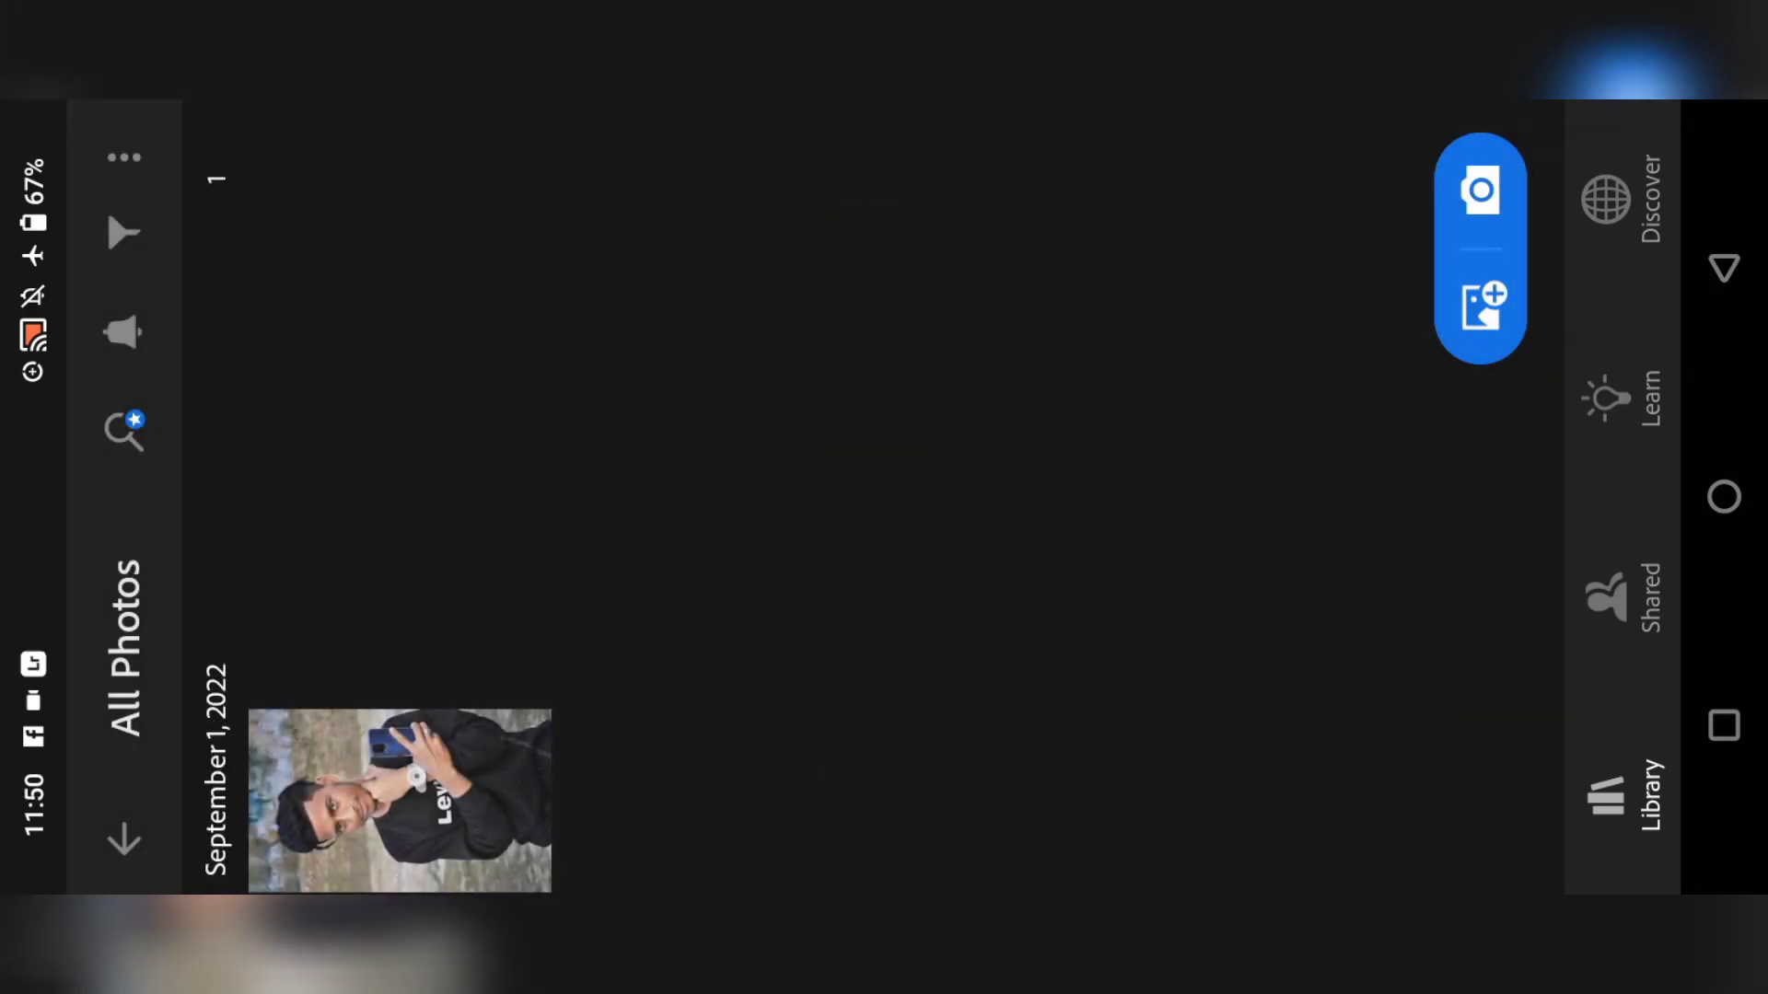
click(400, 801)
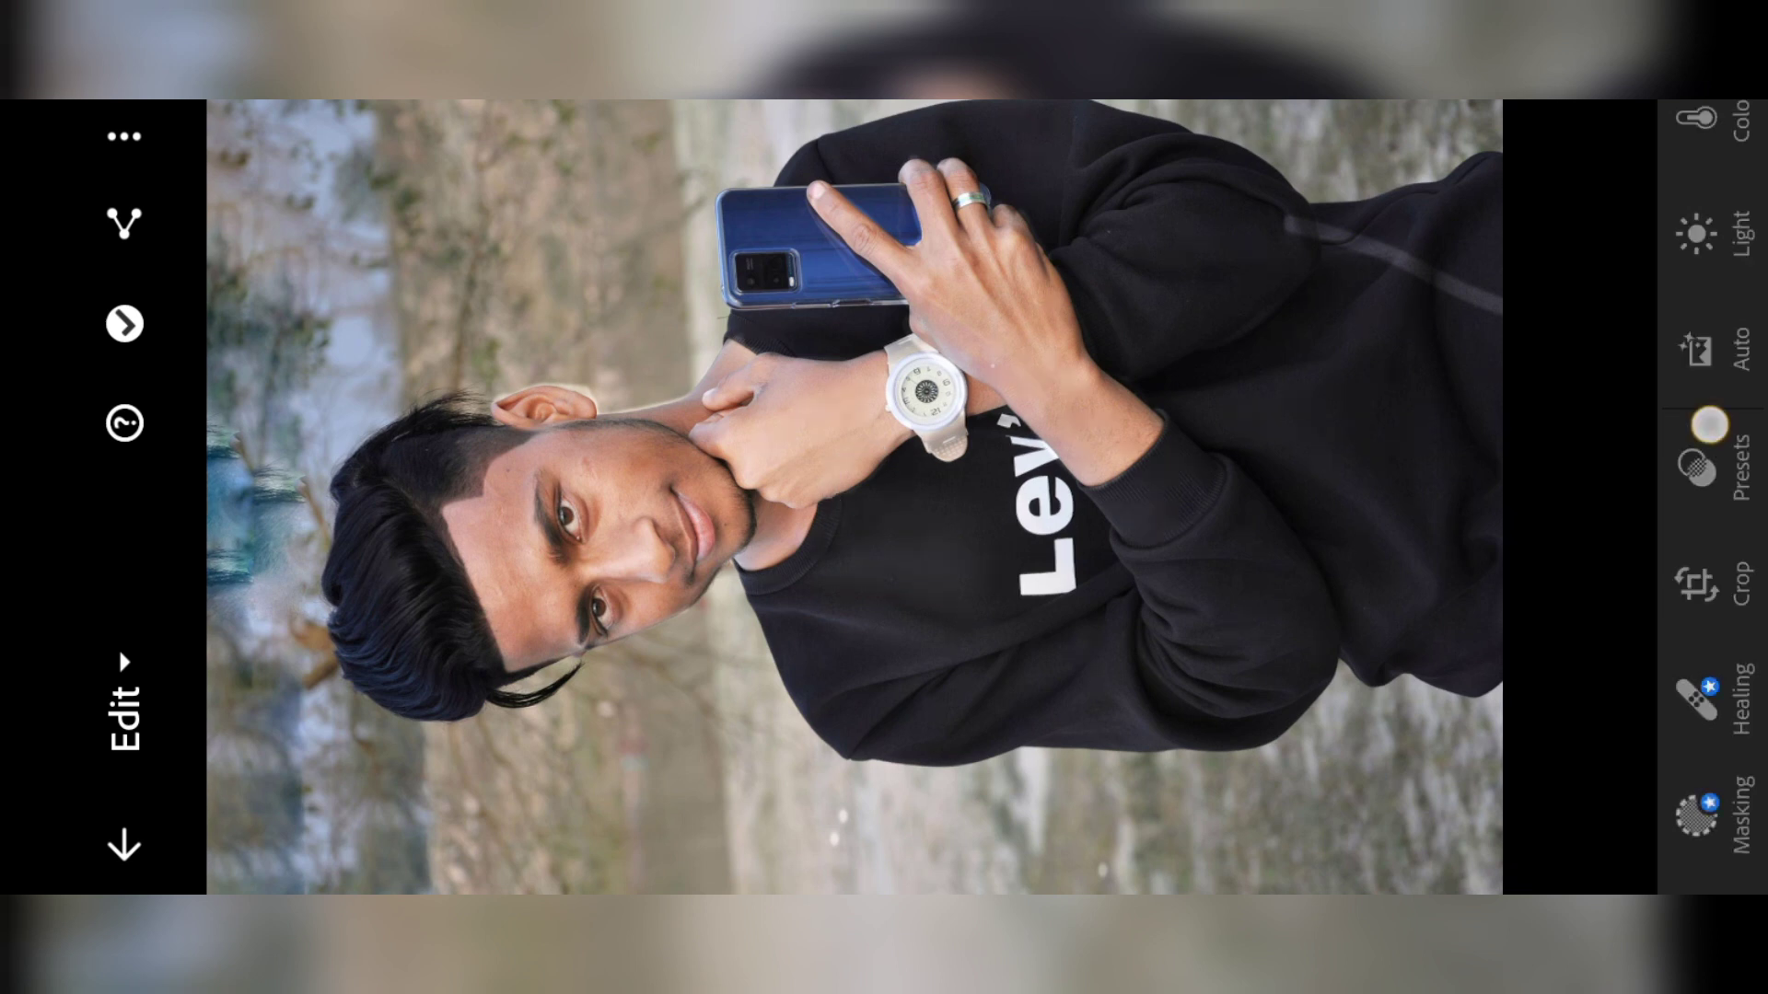
- In the Light panel, set Contrast to 24 and Highlights to -43
drag(1708, 425, 1700, 619)
click(1697, 406)
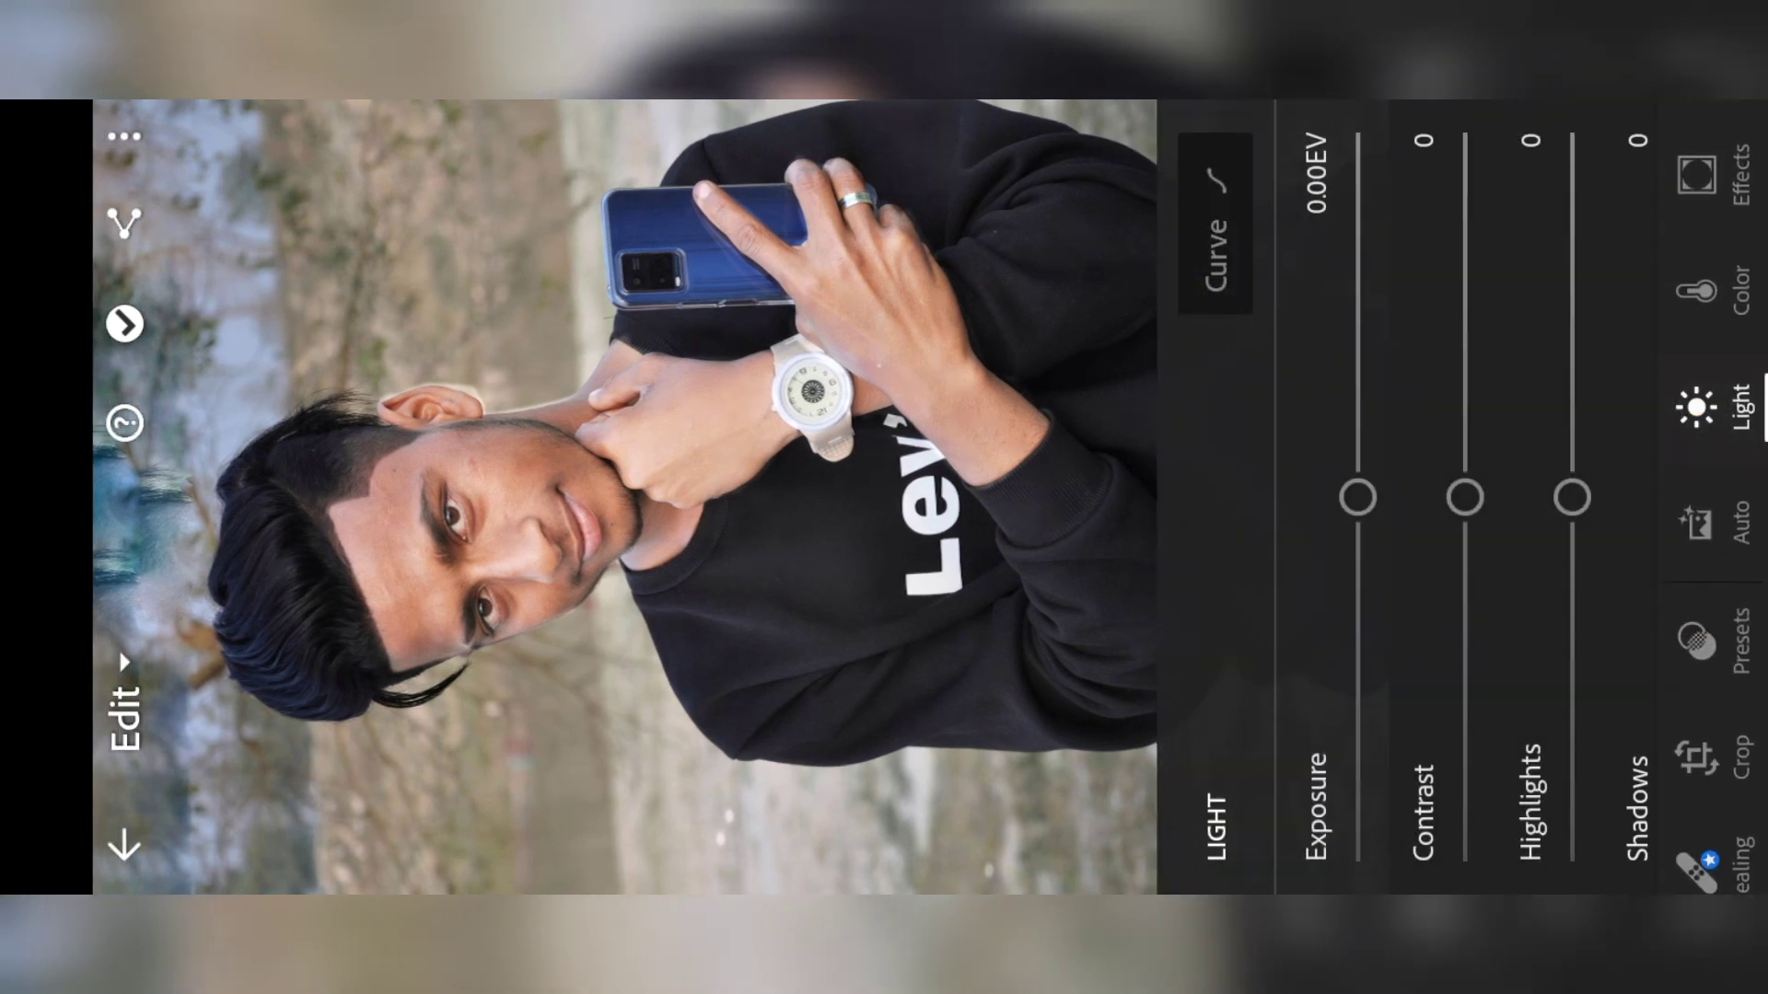
drag(1467, 277, 1378, 276)
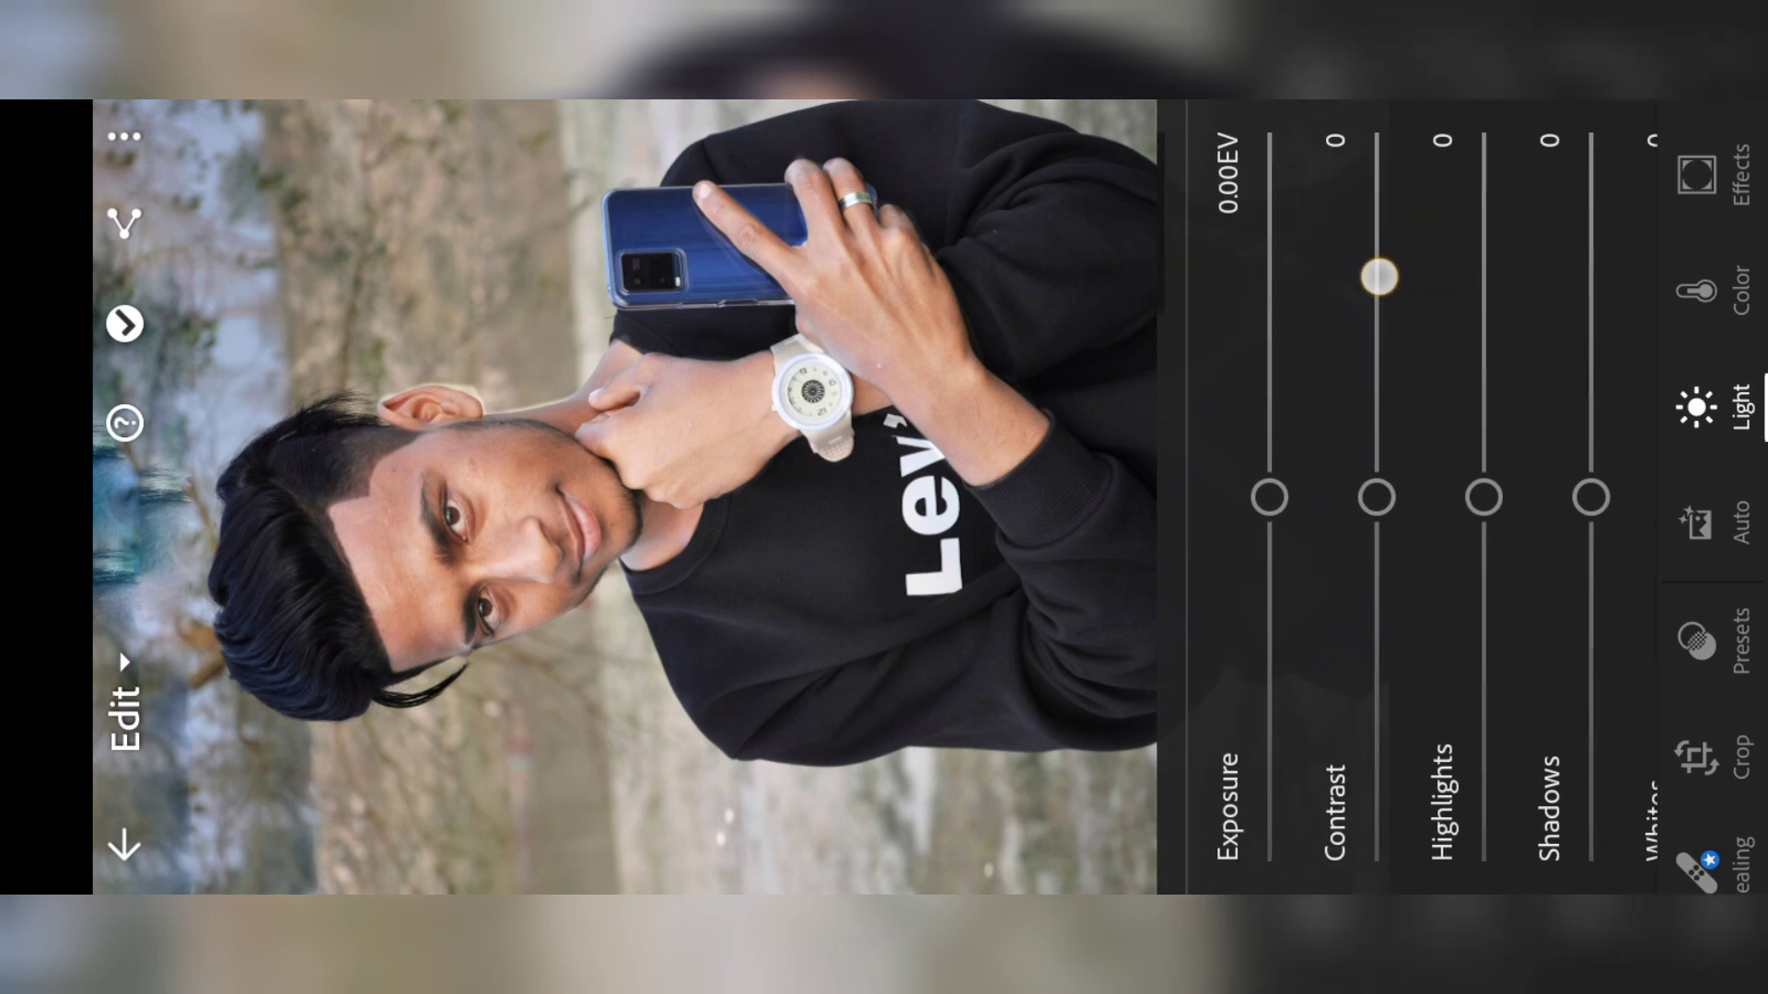
drag(1401, 302, 1422, 307)
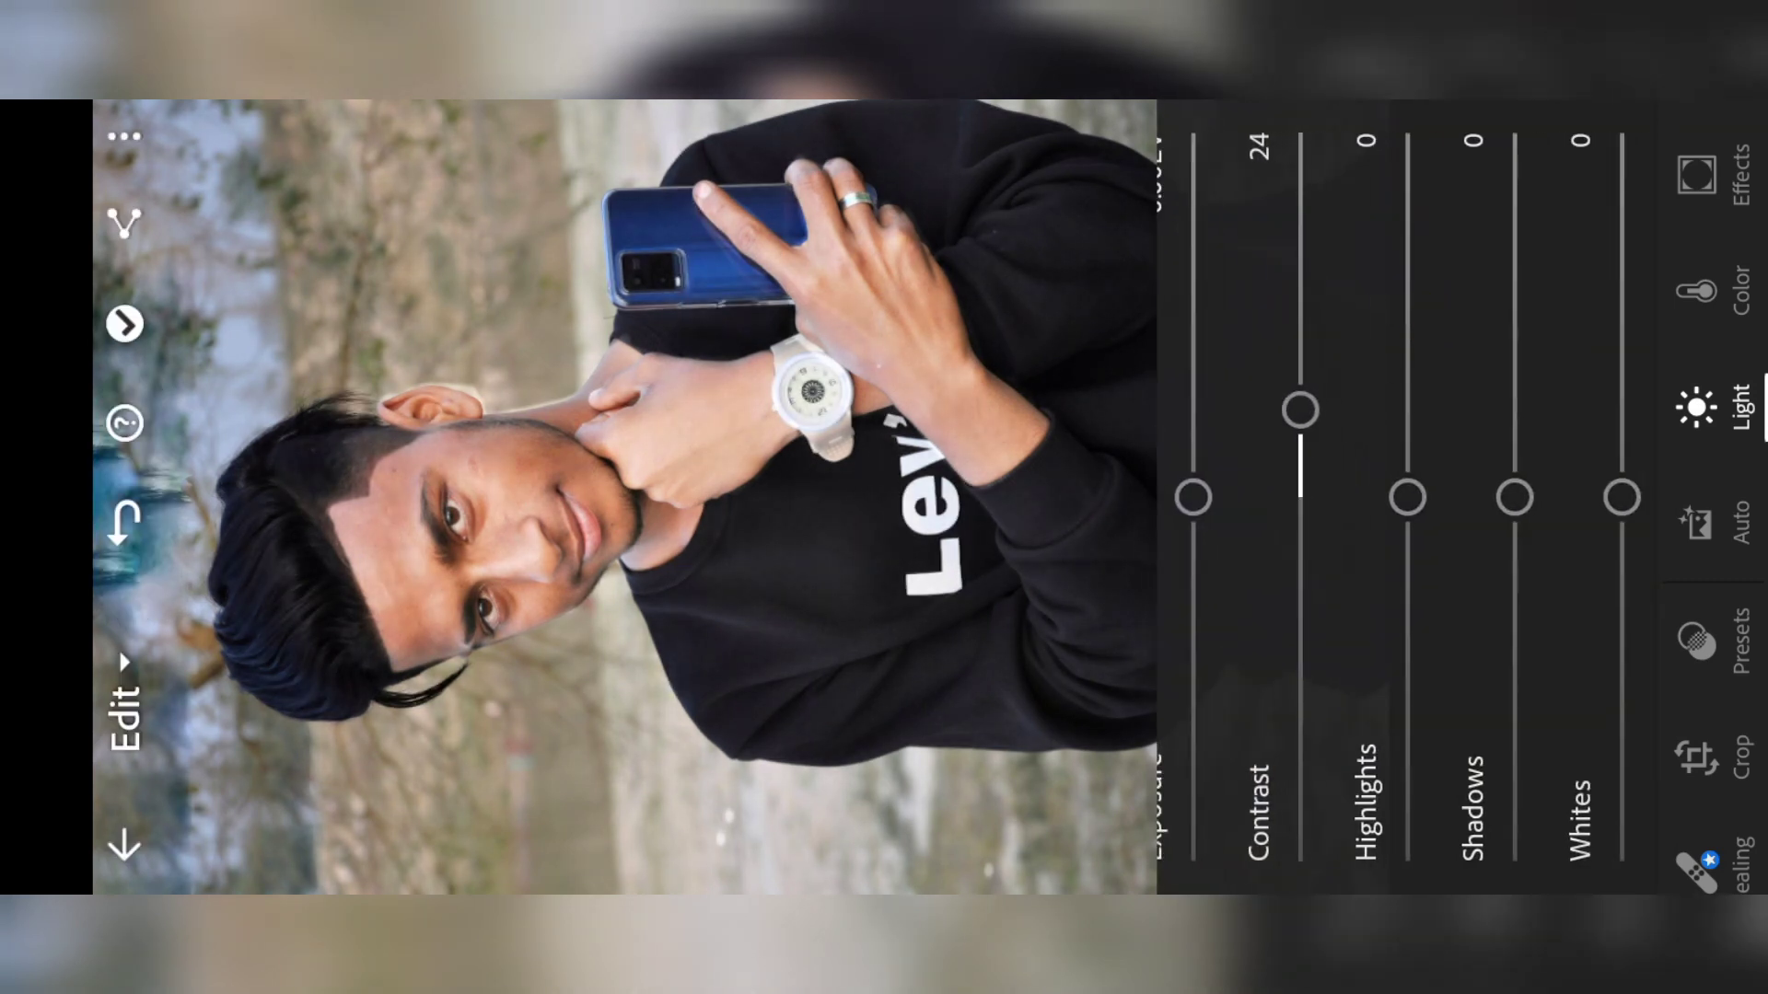
drag(1401, 208, 1428, 385)
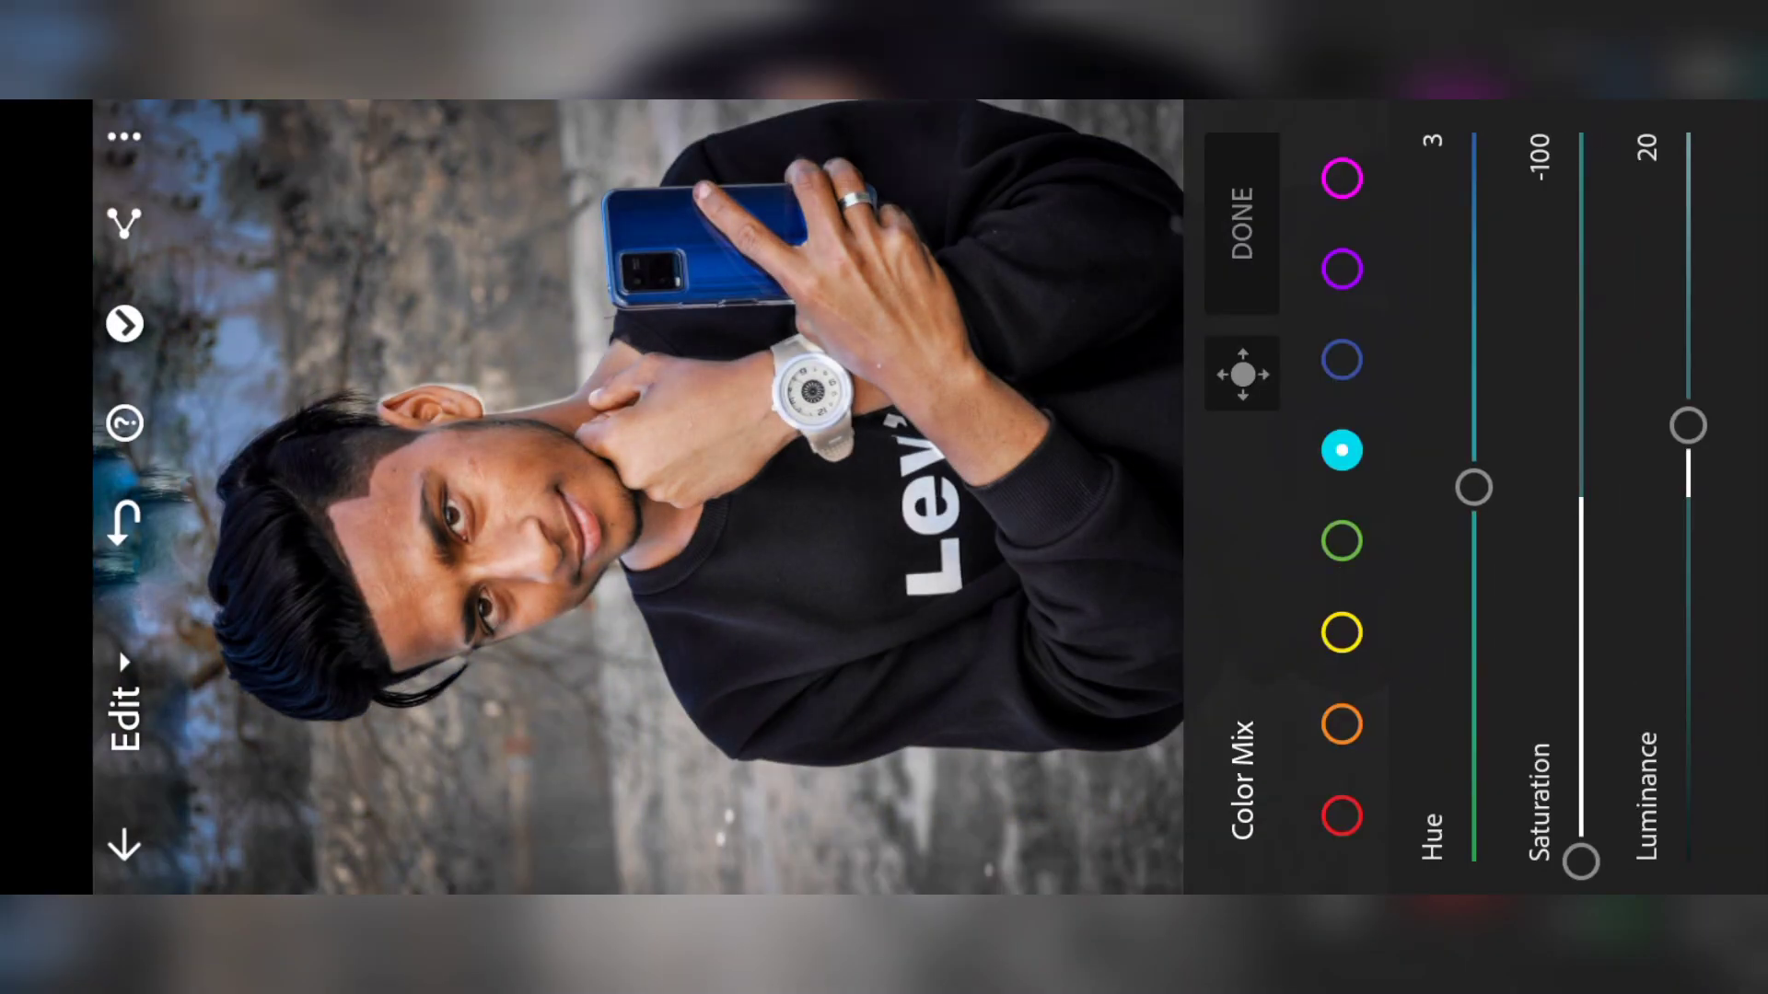
- Desaturate the orange tones and raise their Luminance to 33 in Color Mix
click(1342, 724)
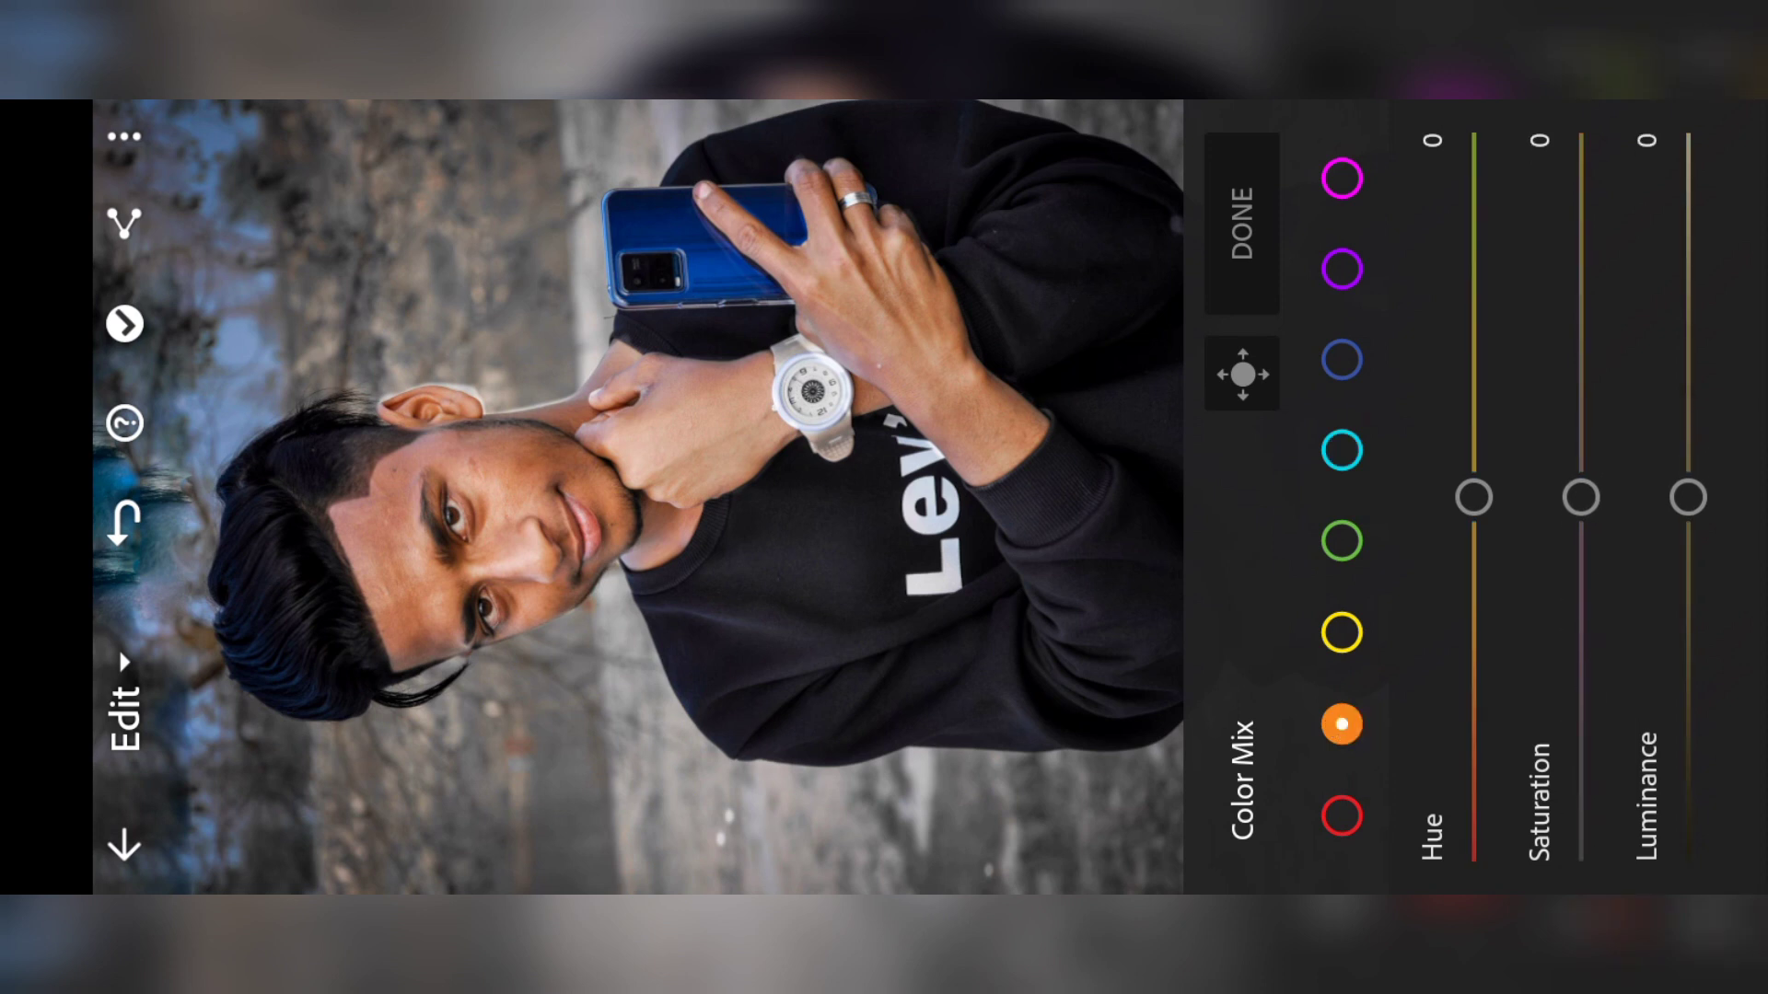
drag(1577, 258, 1613, 428)
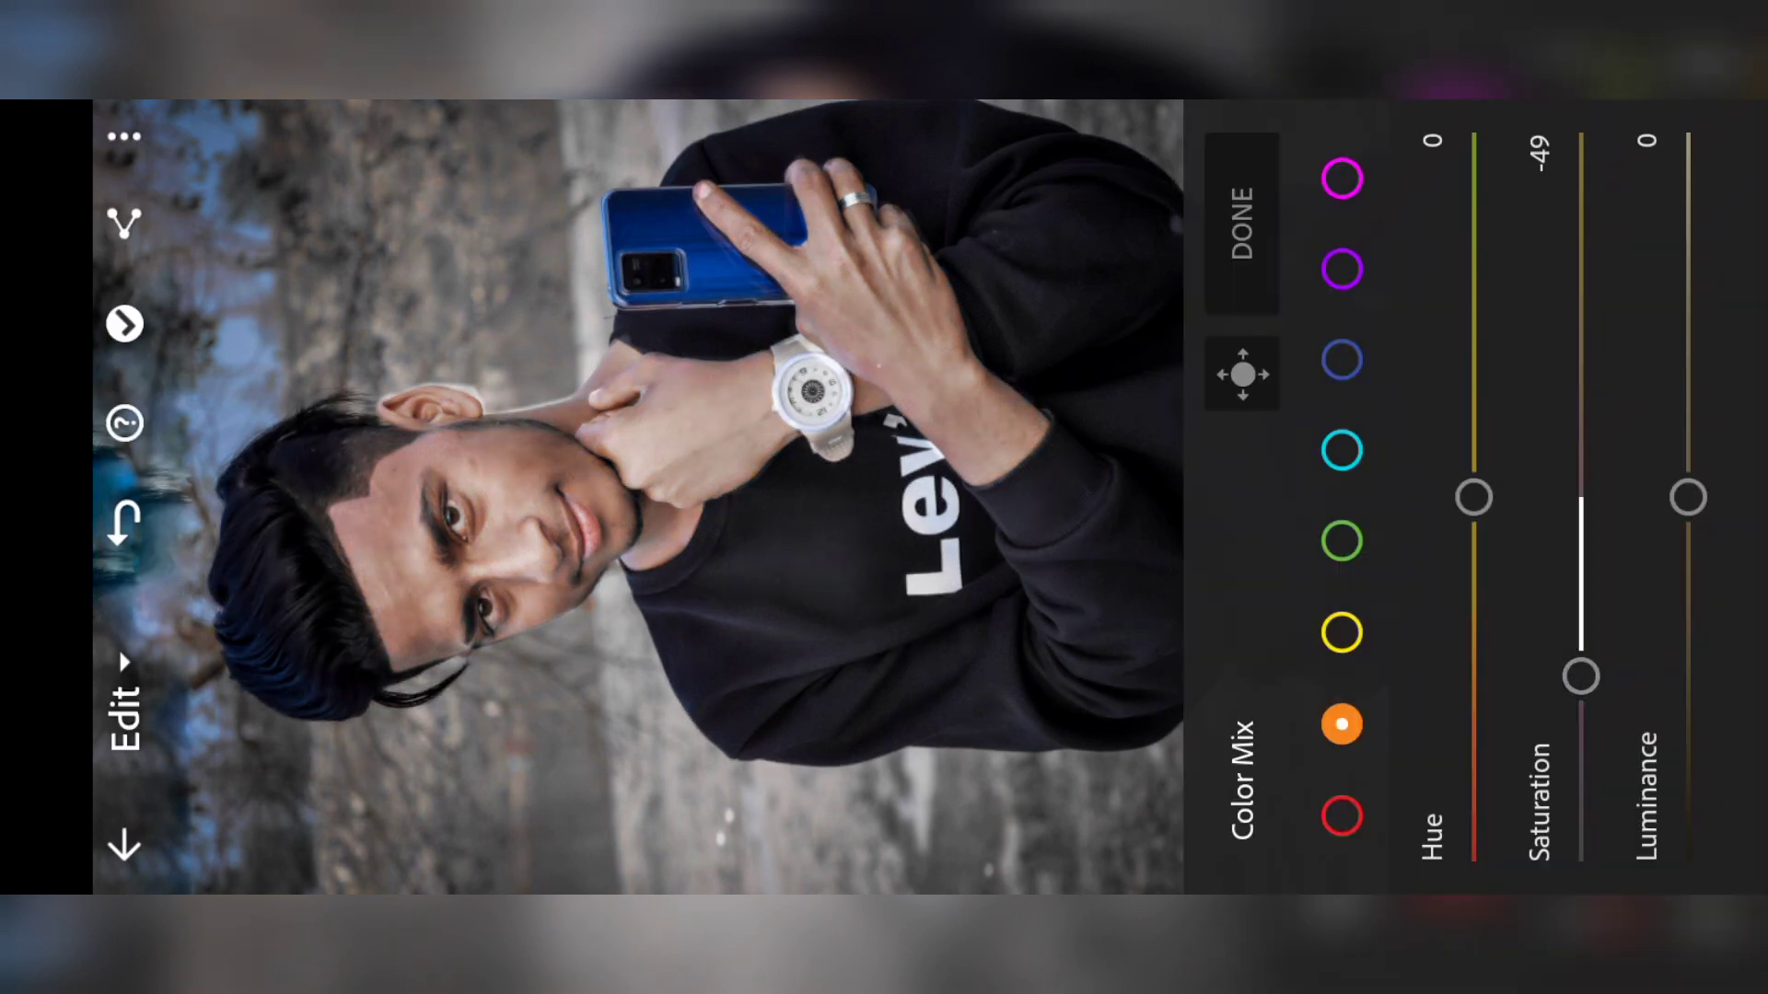
drag(1678, 495, 1683, 361)
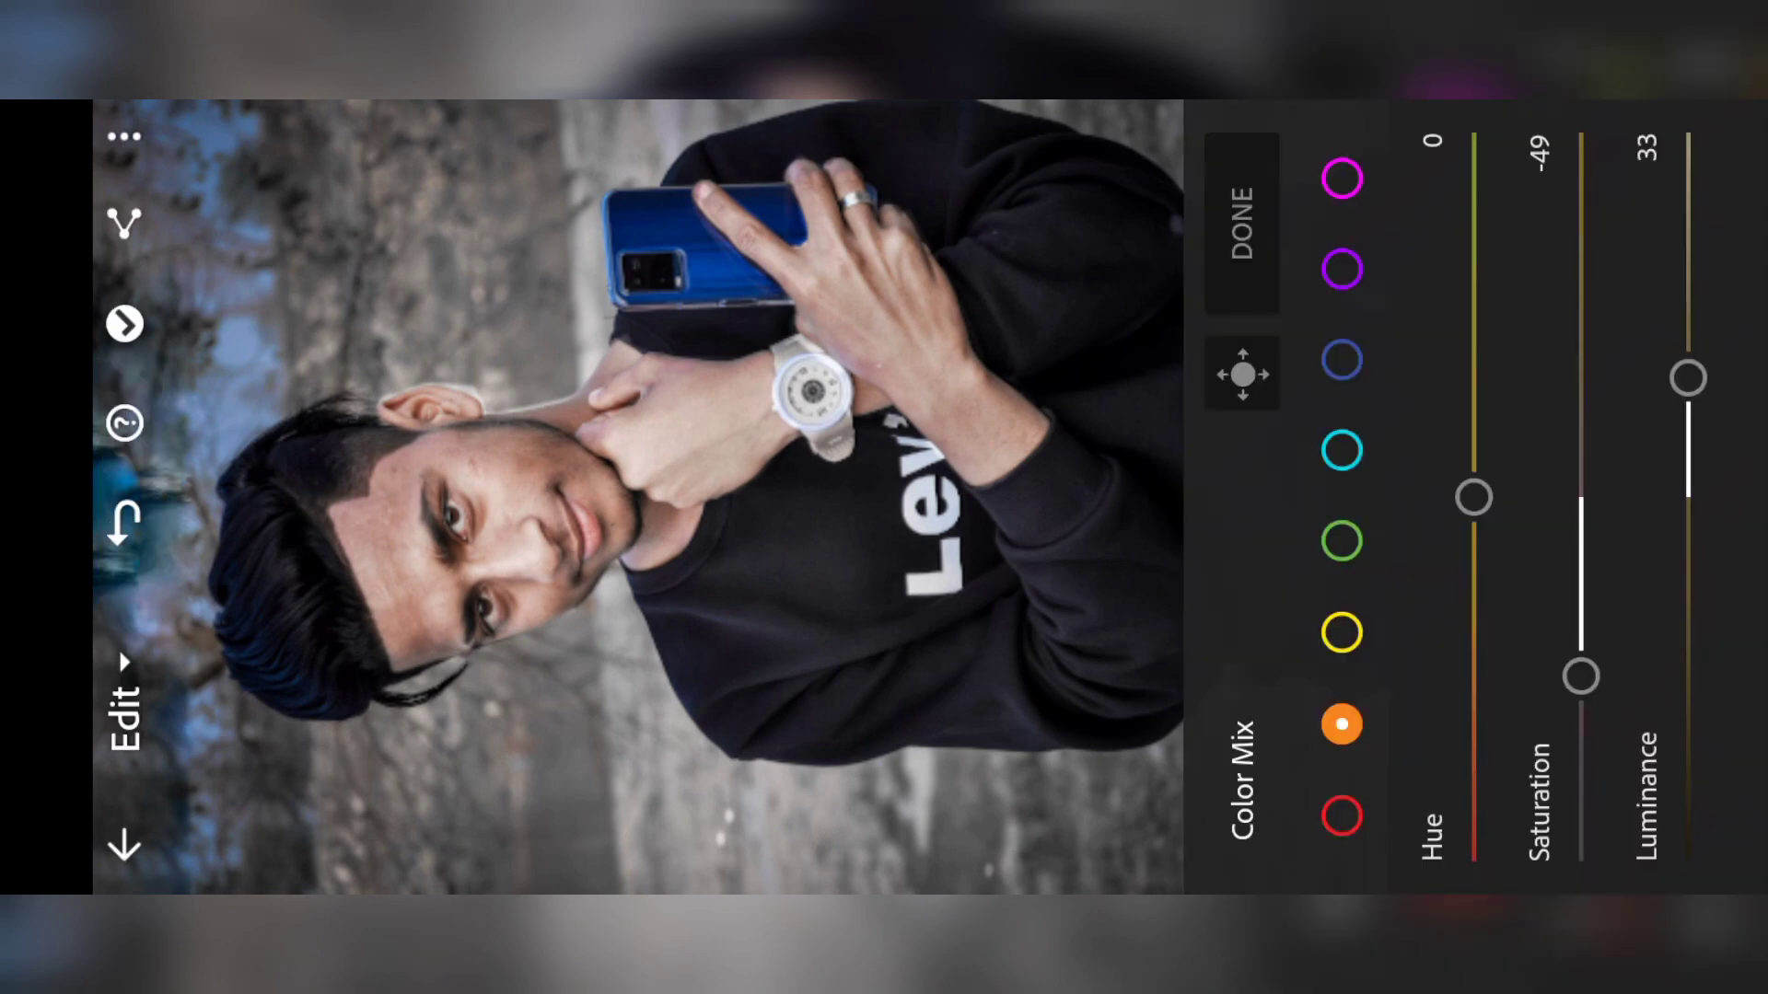
mouse_move(1598, 406)
mouse_down()
mouse_move(1590, 359)
mouse_move(1598, 390)
mouse_move(1688, 364)
mouse_up()
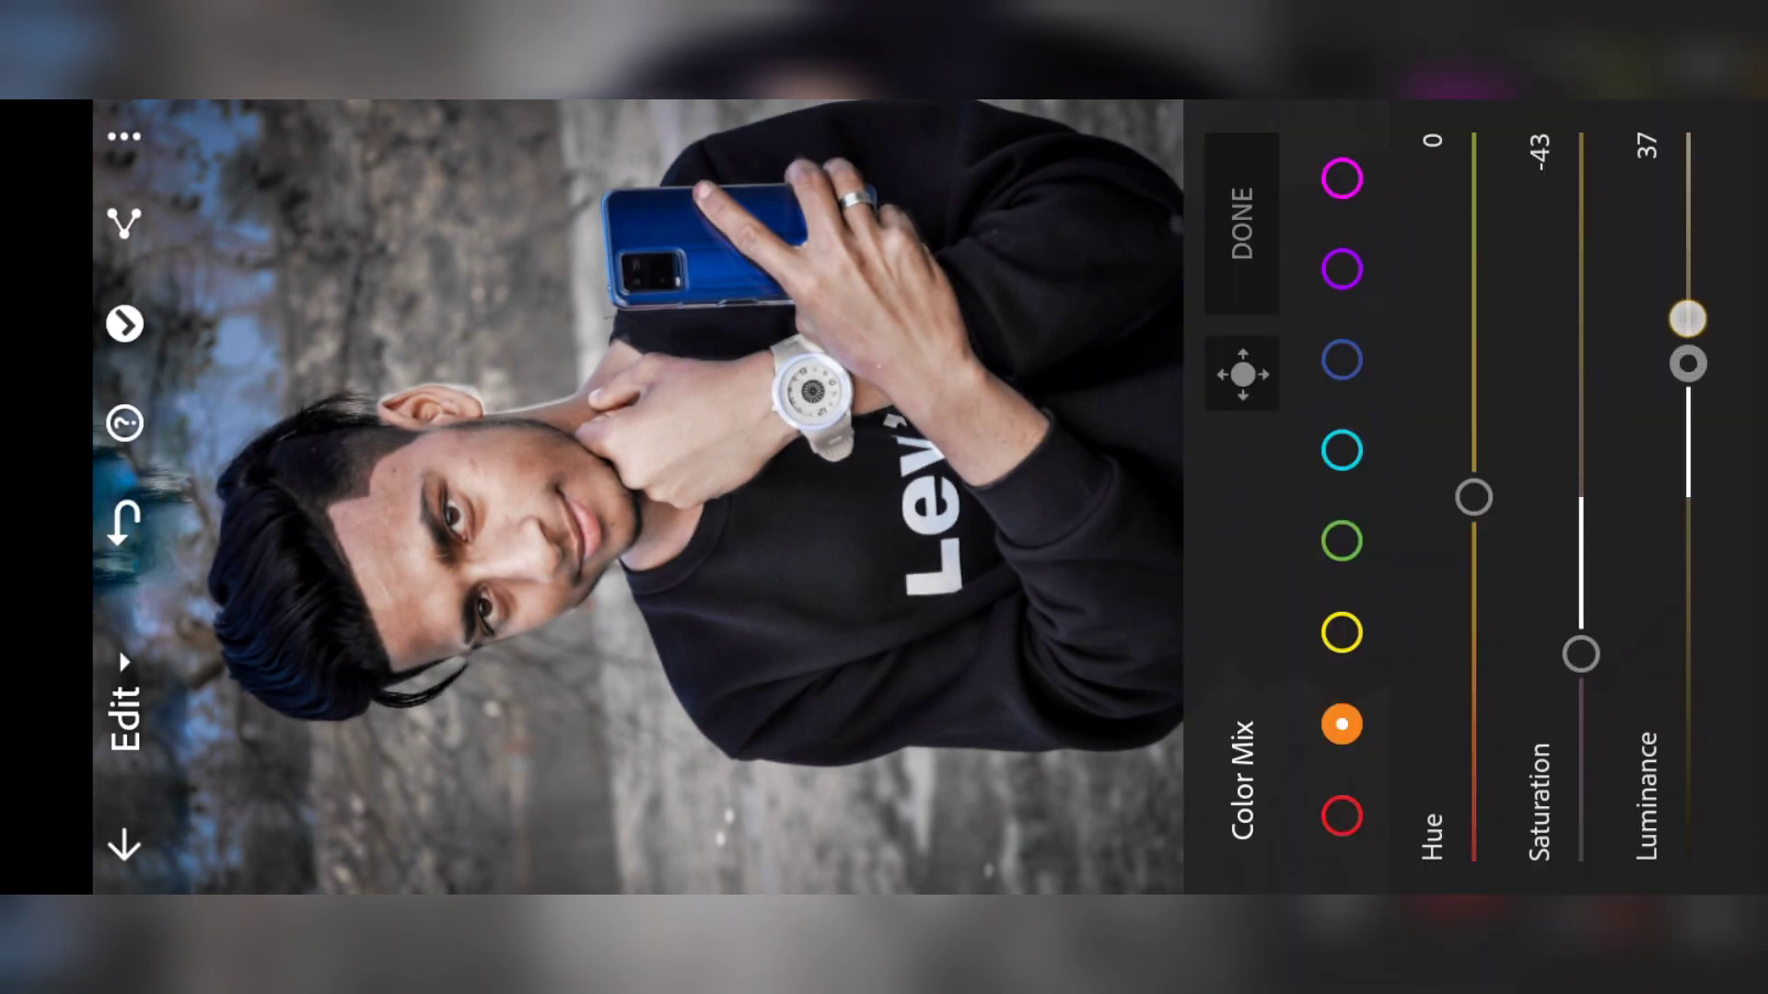
- Set red to Hue -31, Saturation 33, Luminance 15 and finish the color mix
click(1341, 816)
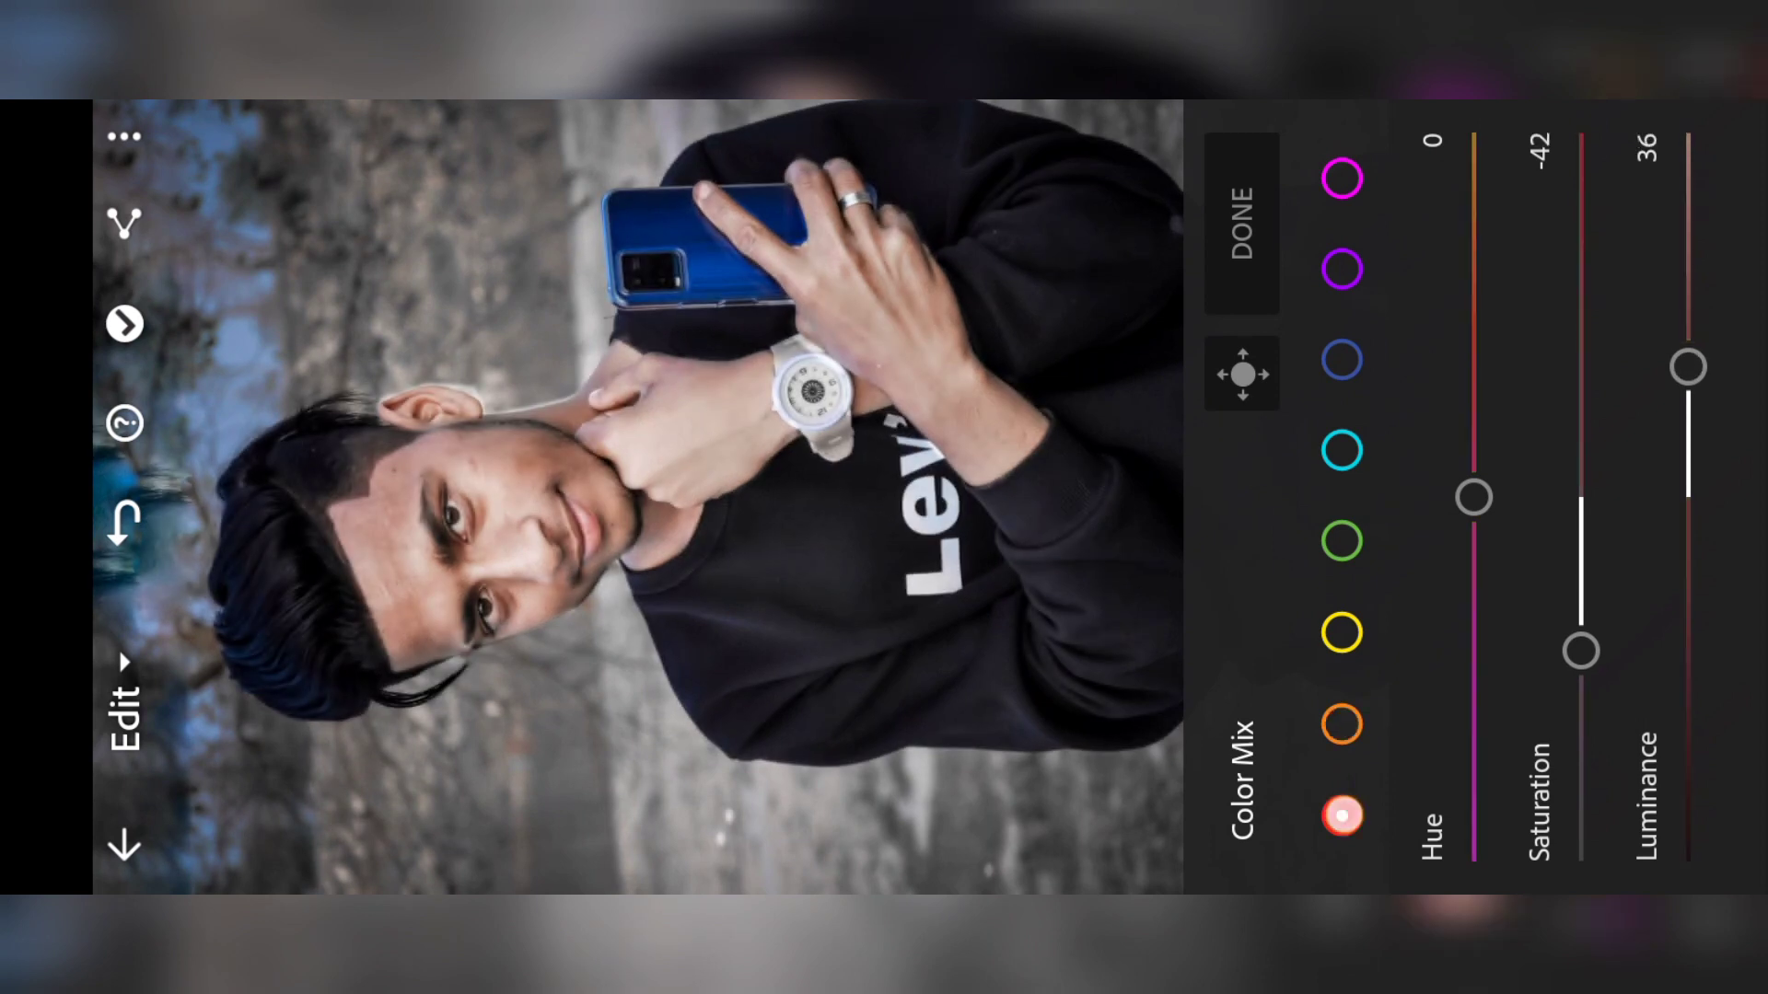
drag(1473, 273, 1496, 368)
drag(1593, 440, 1583, 316)
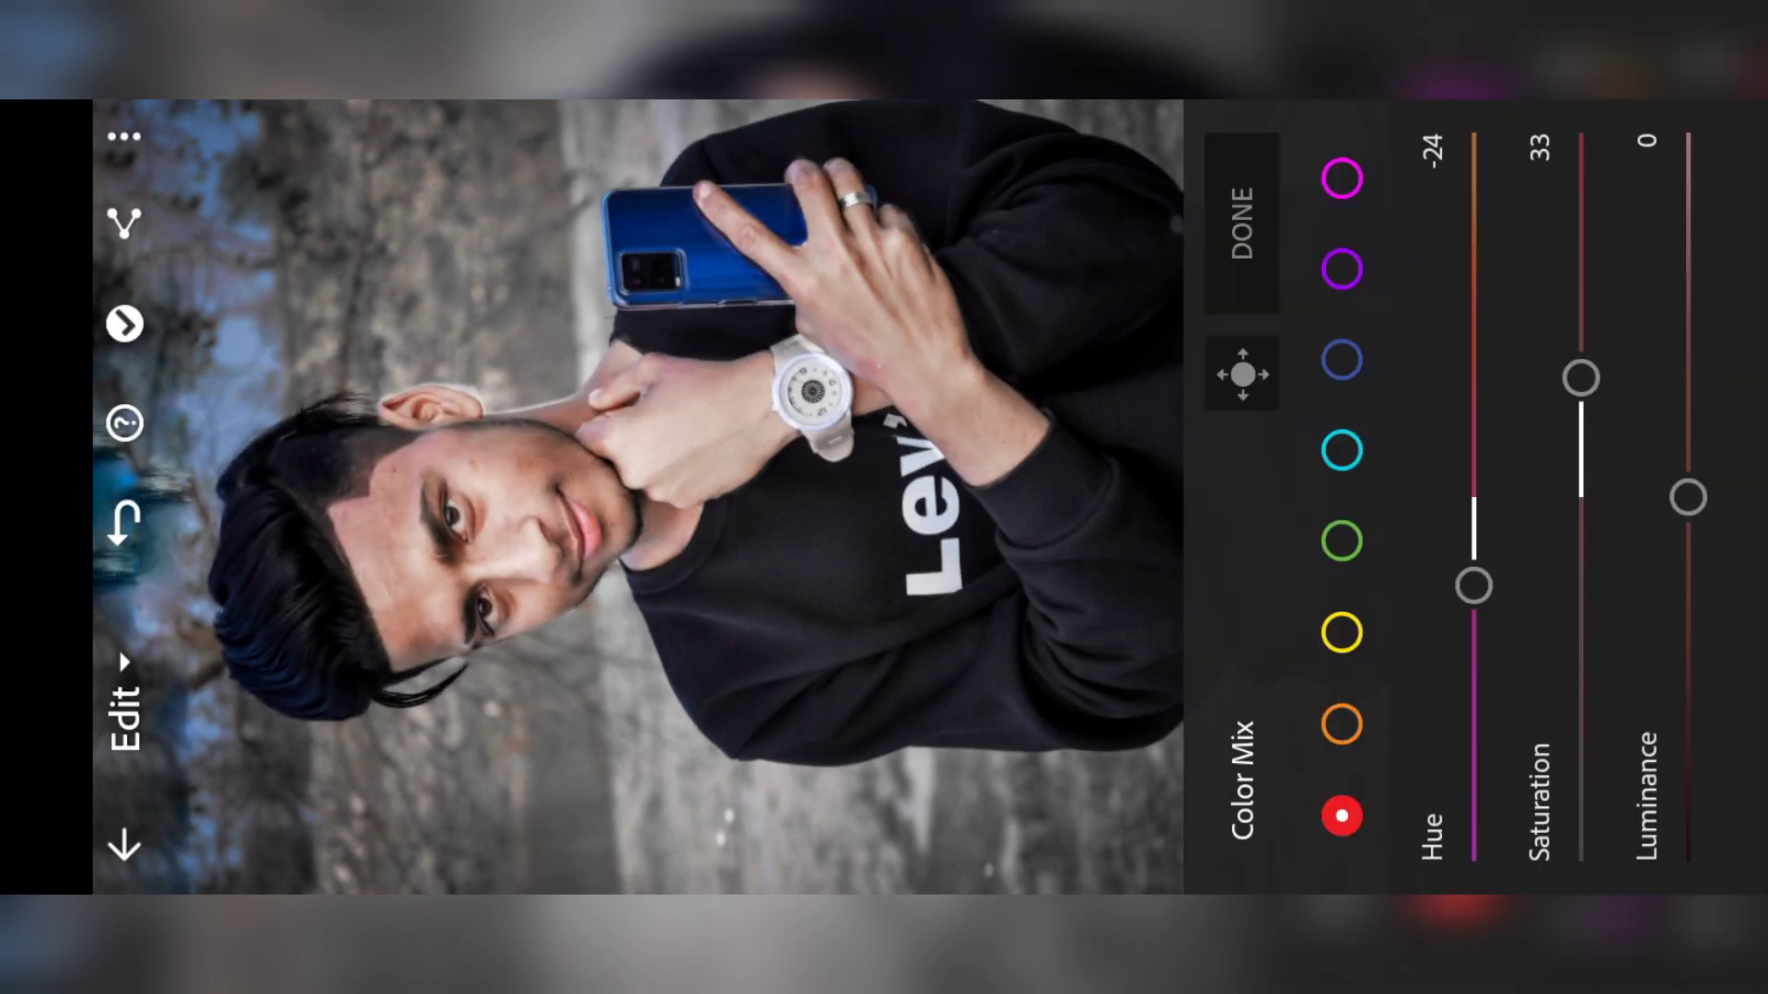
drag(1694, 421, 1697, 356)
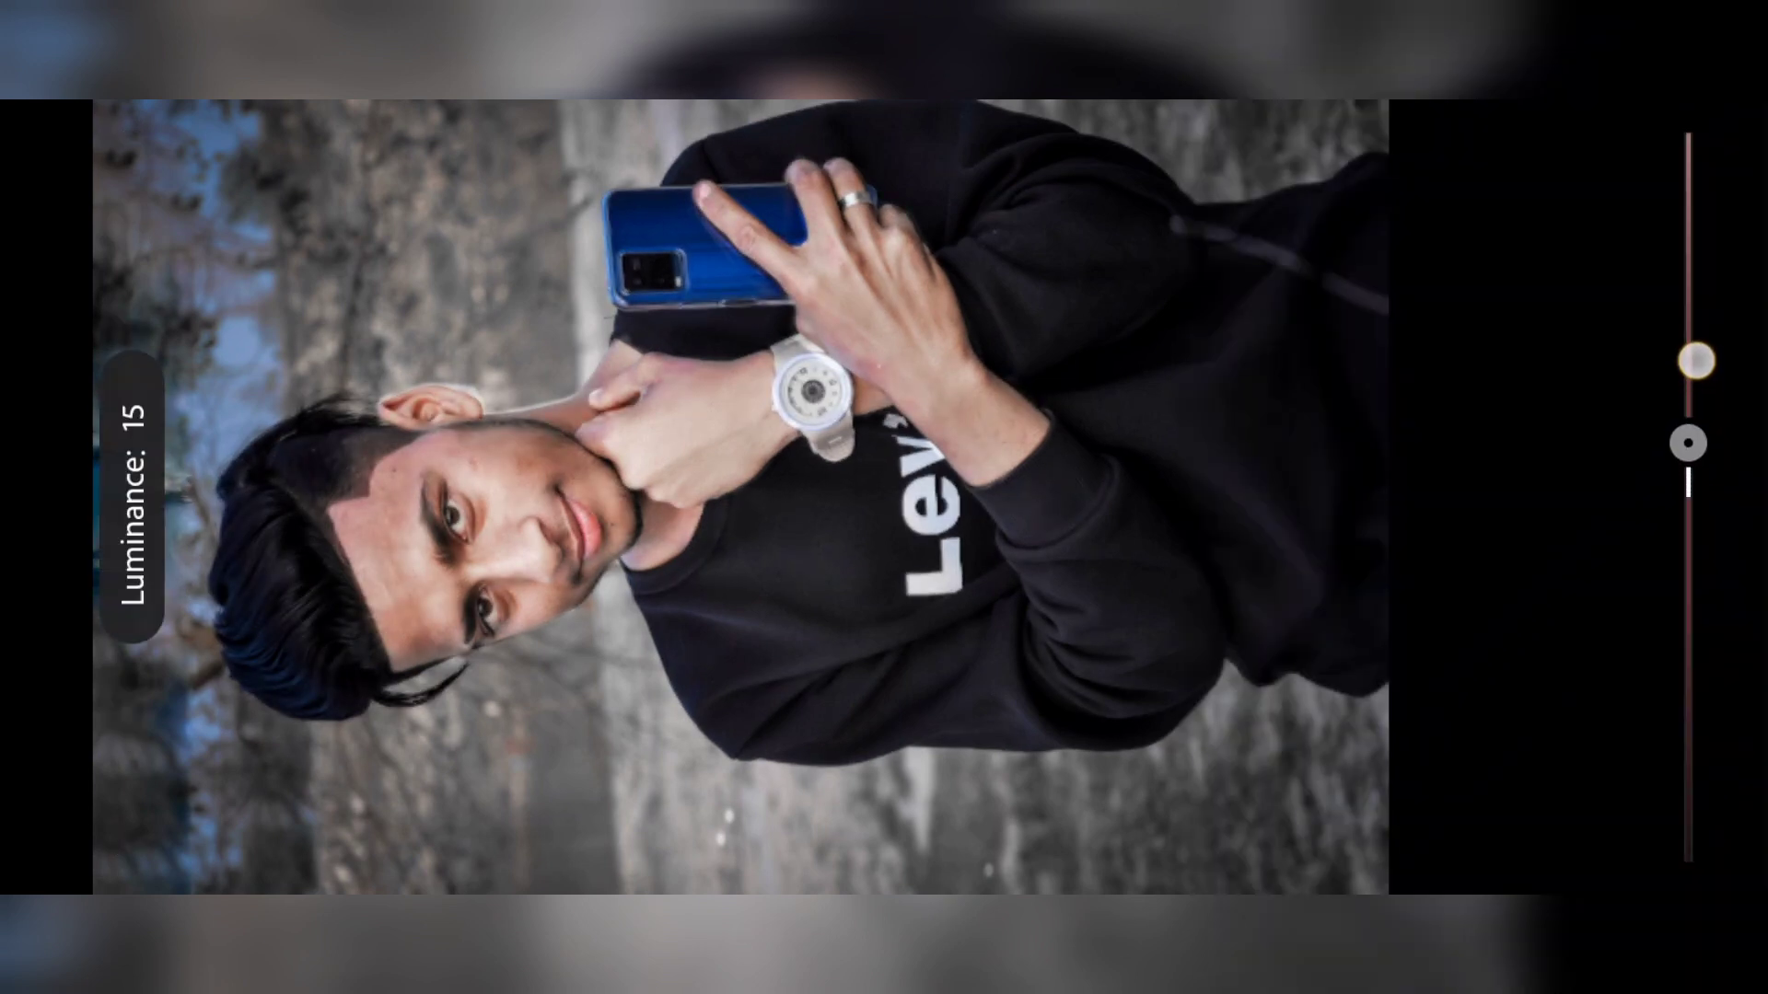
drag(1472, 305, 1477, 338)
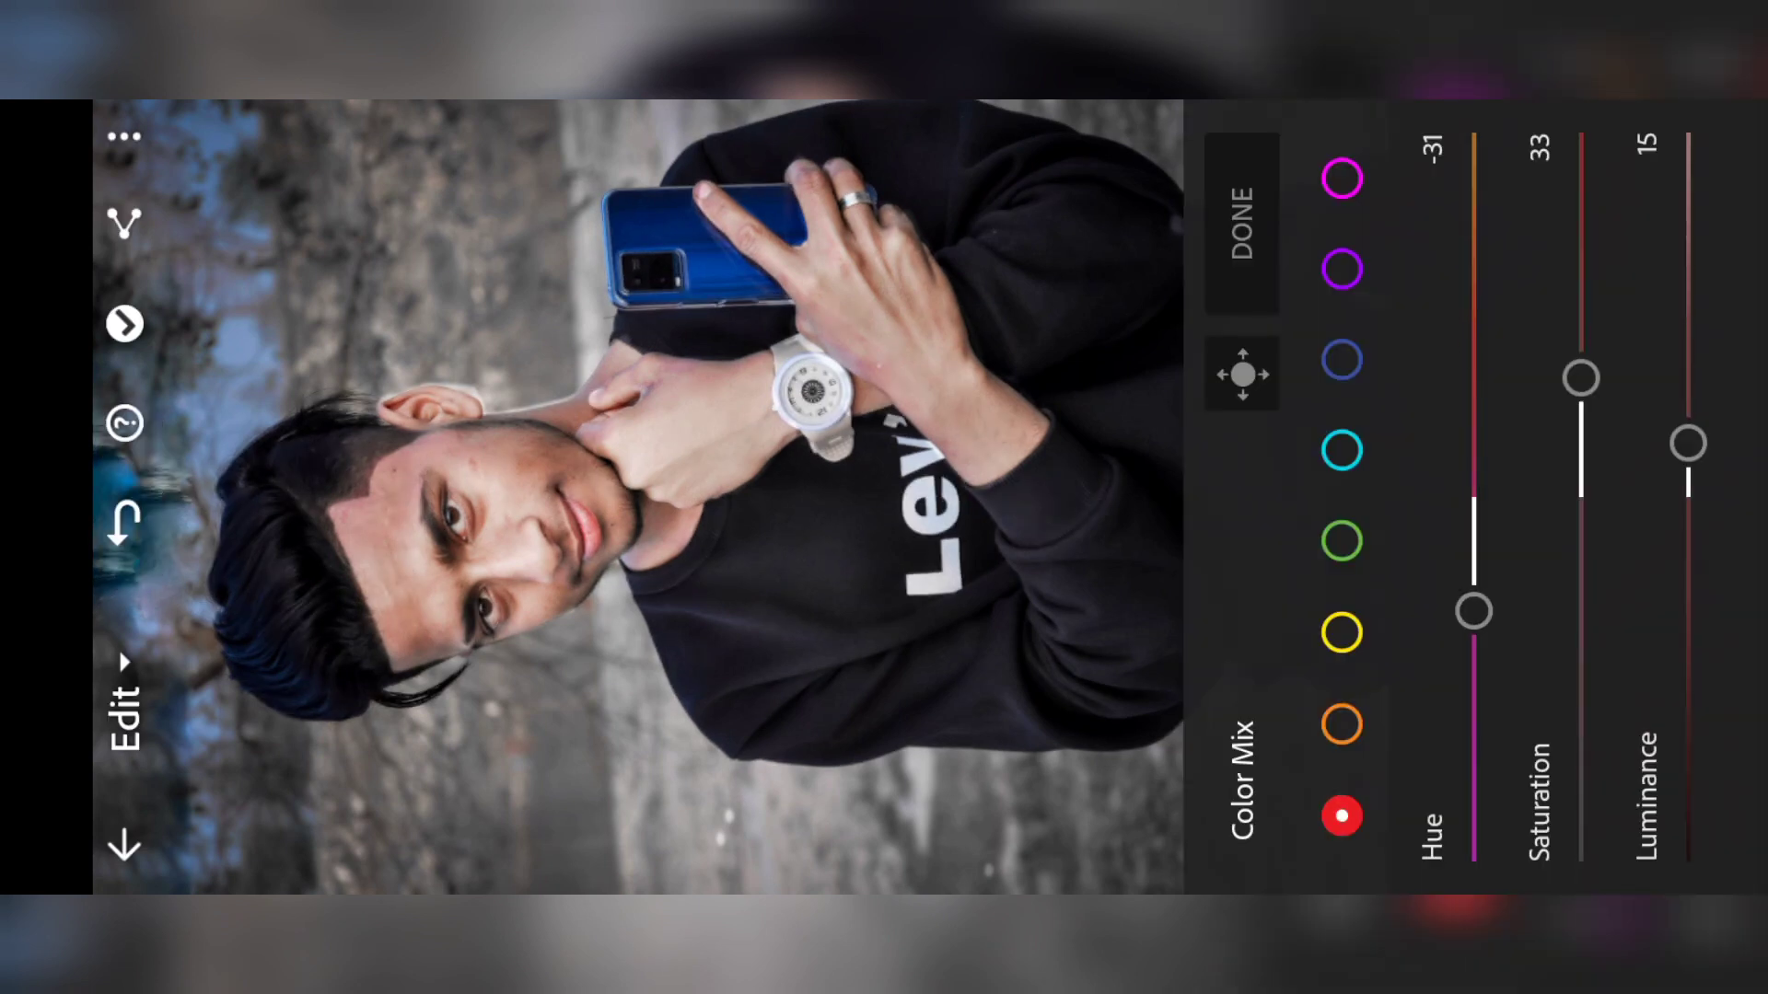
click(1243, 226)
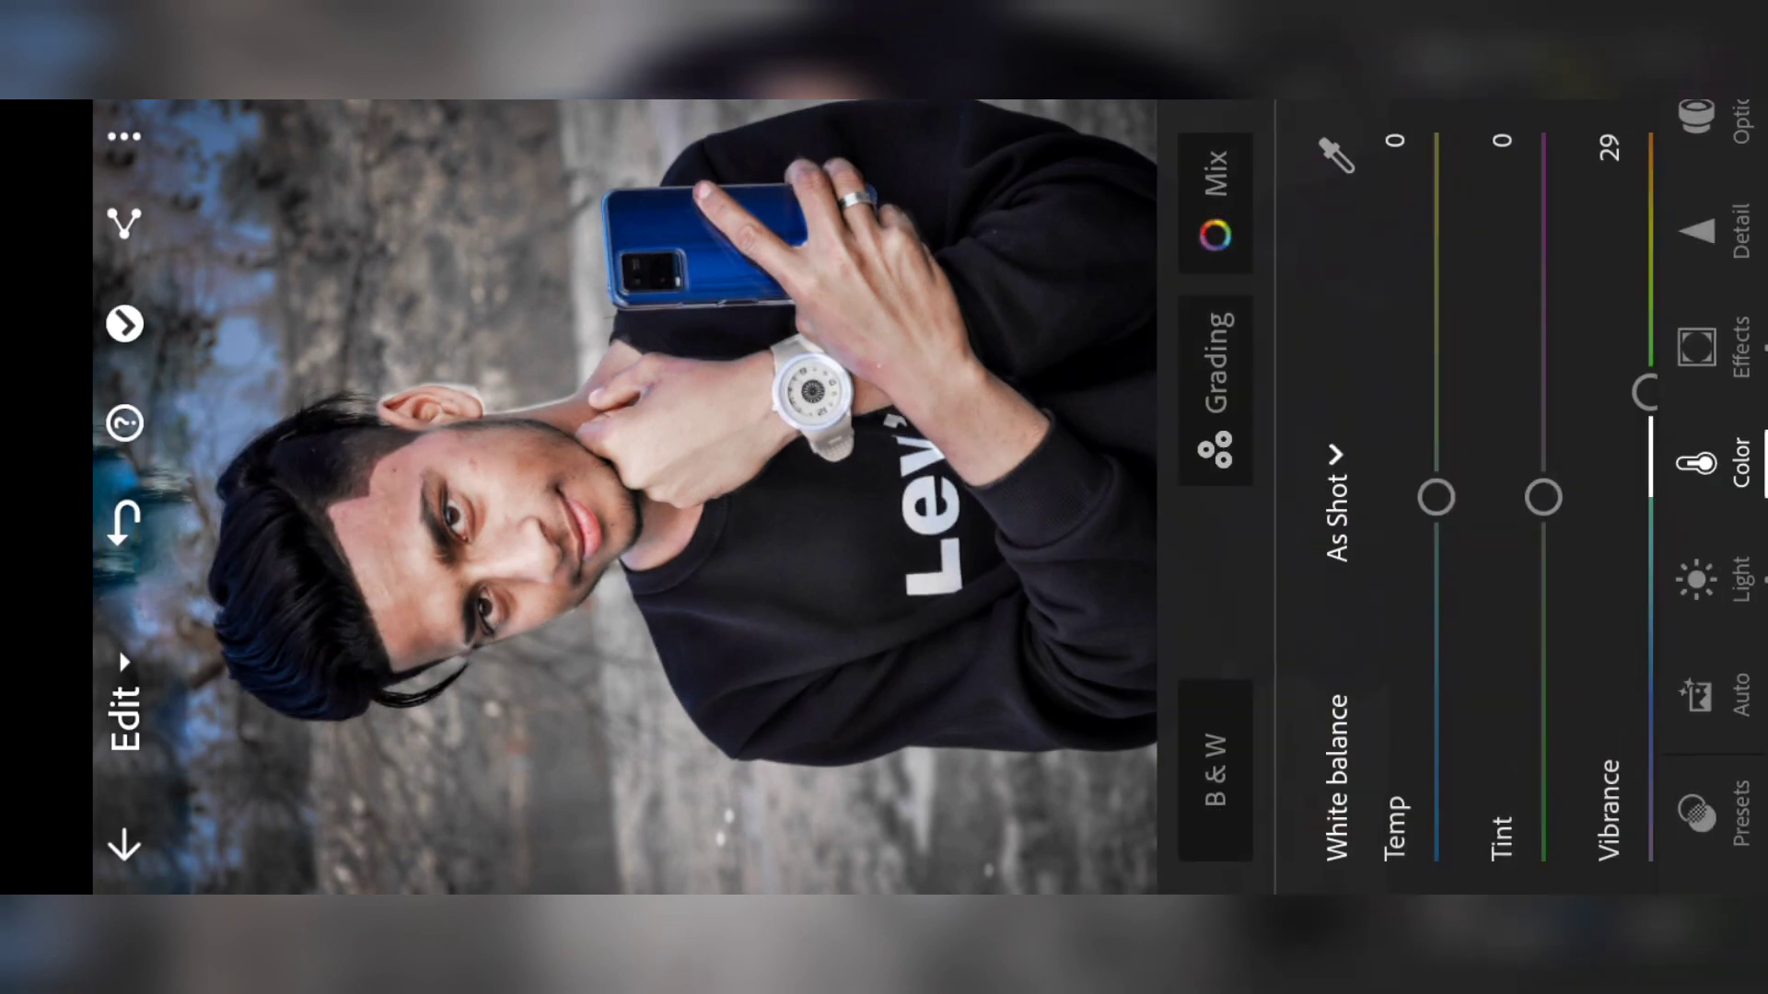
- Share the colour-graded portrait from Lightroom mobile to SketchBook
click(124, 224)
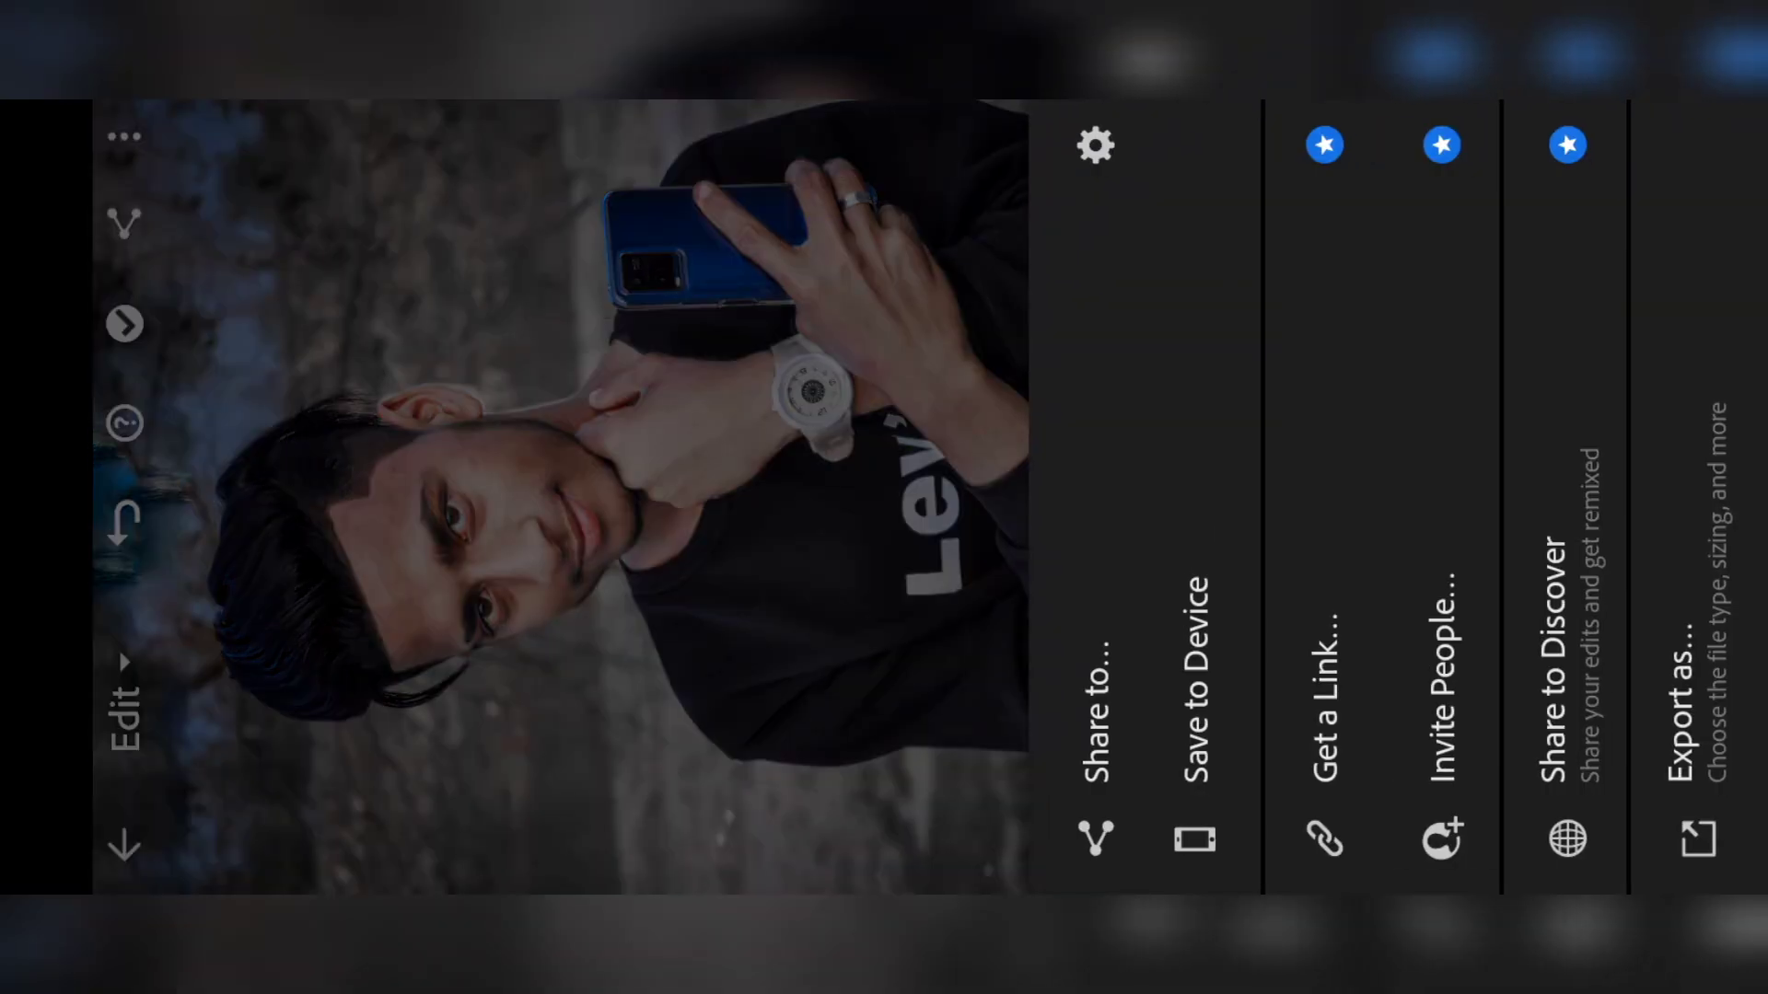
click(1097, 709)
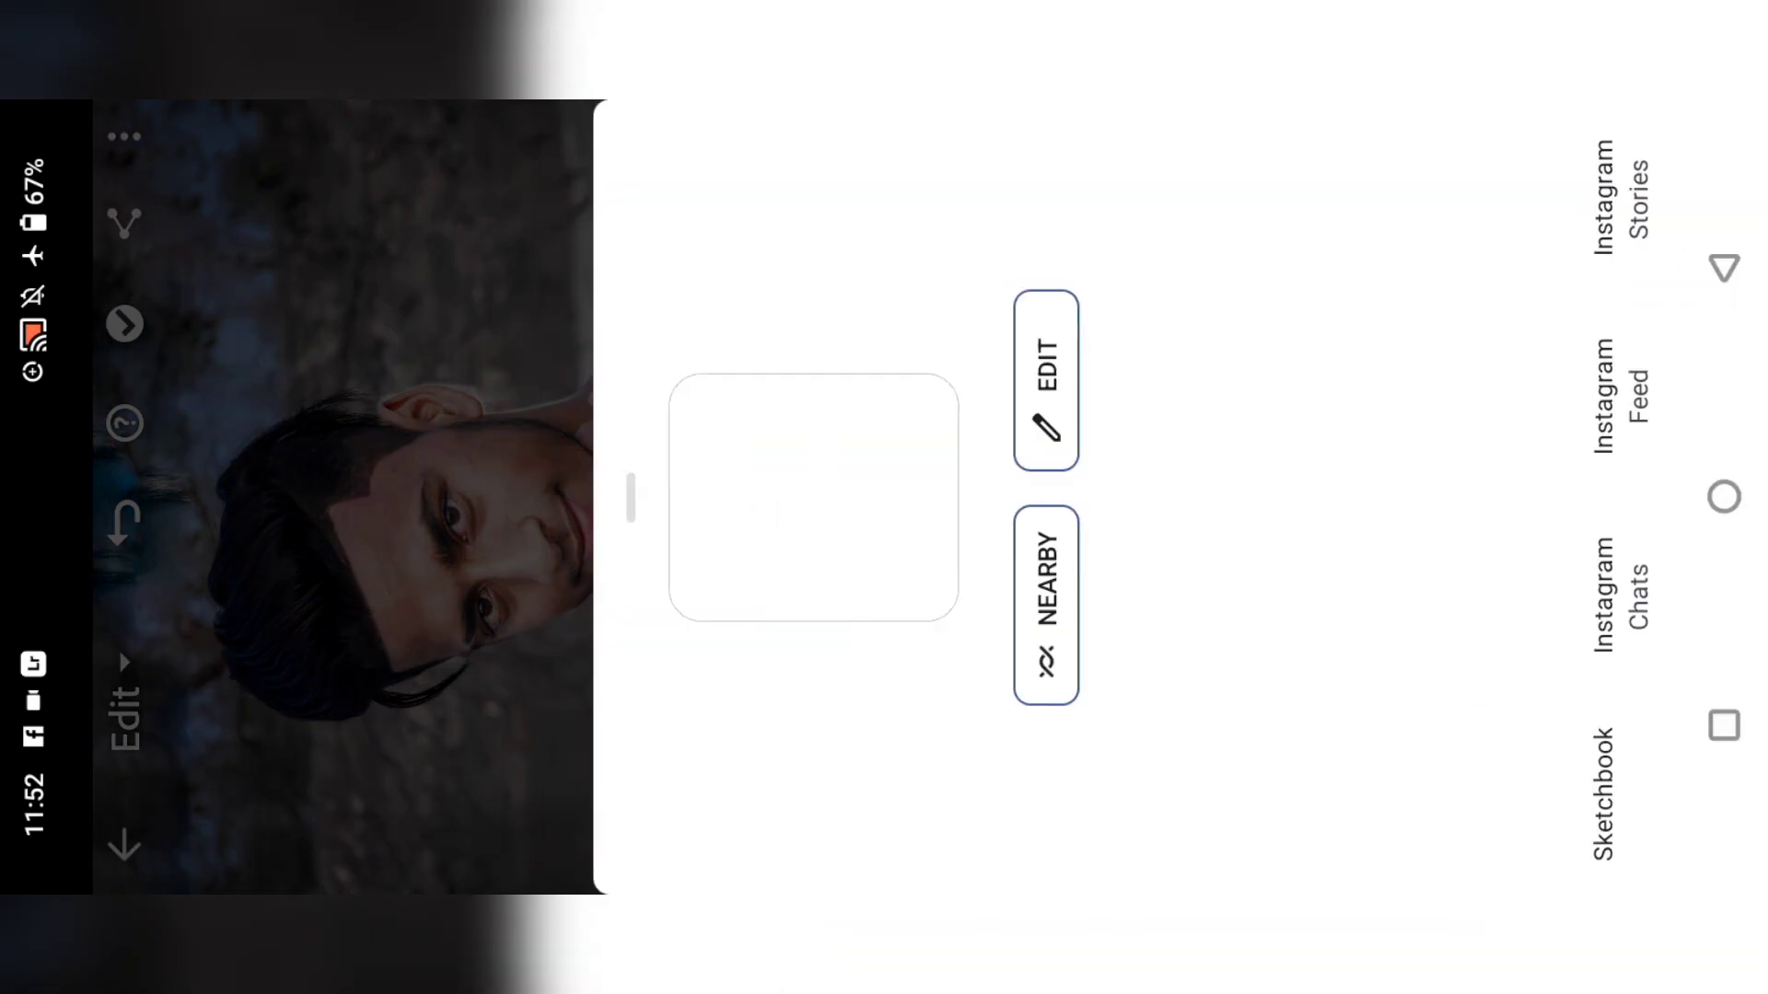
click(1511, 793)
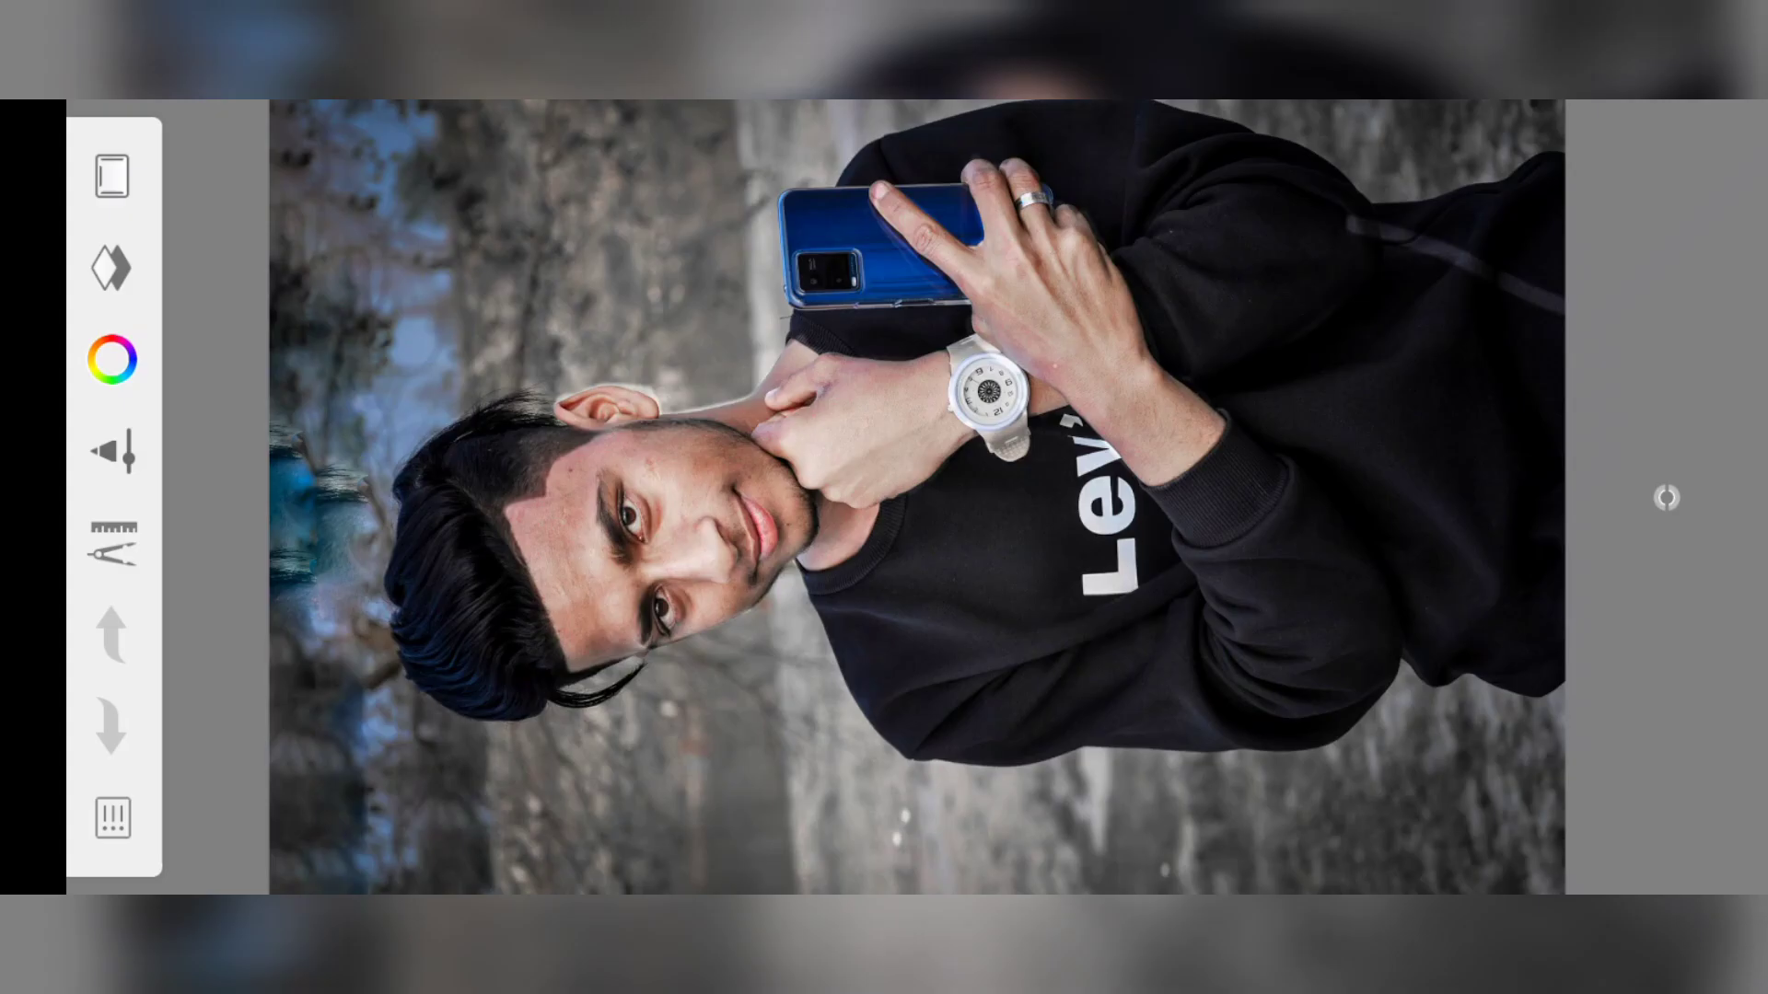
- Select the Artist set's Hair smudge brush and confirm size 22.8, flow 5%, strength 10%
scroll(902, 342, down, 2)
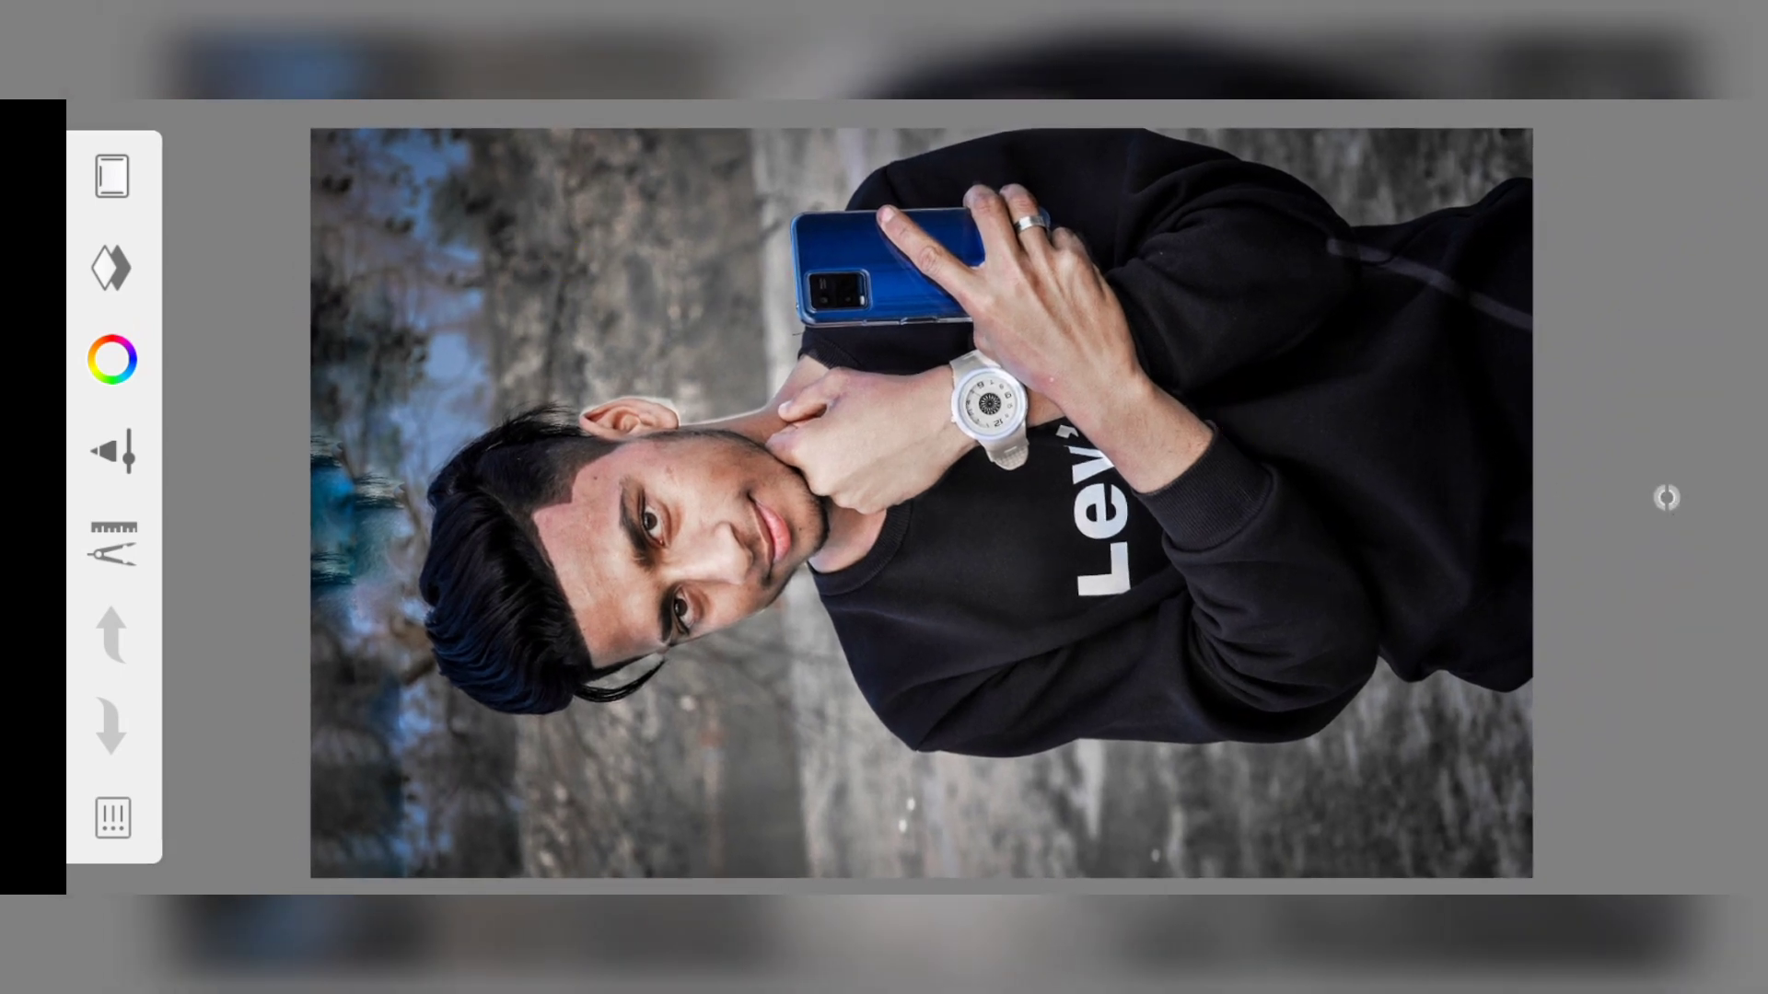
click(1667, 498)
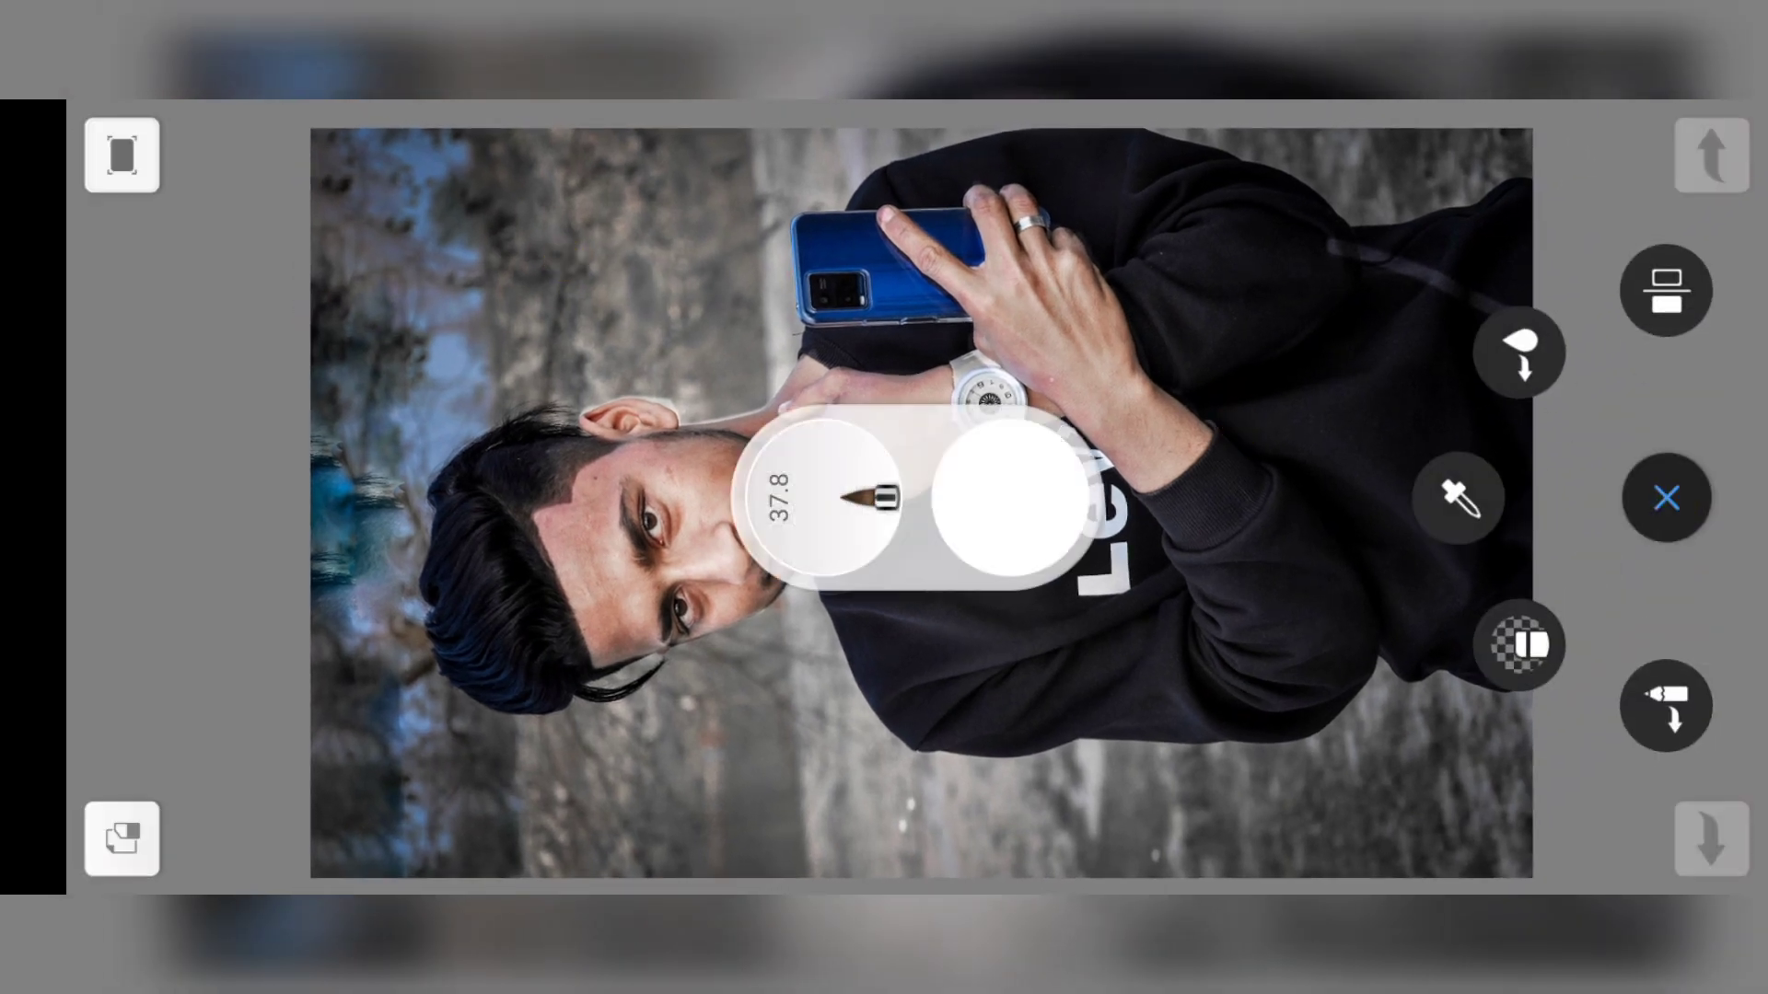
click(840, 499)
scroll(1068, 302, right, 15)
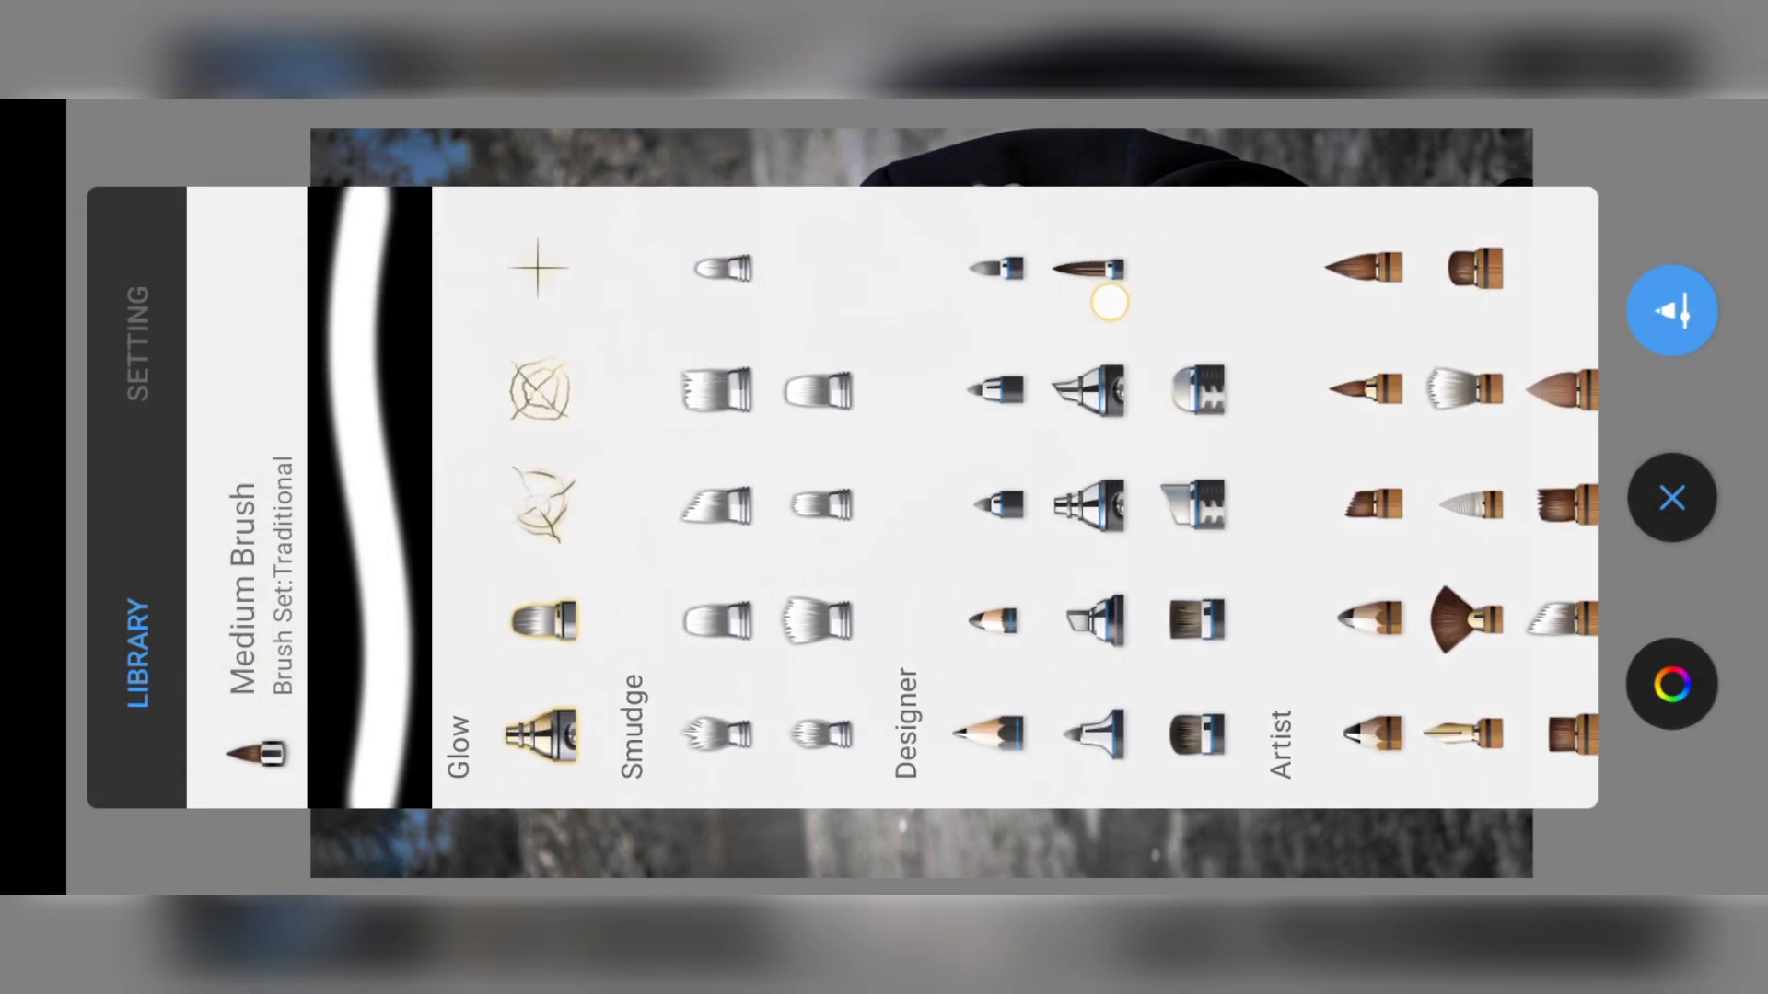
scroll(1068, 302, right, 10)
scroll(959, 276, left, 8)
scroll(1093, 295, left, 3)
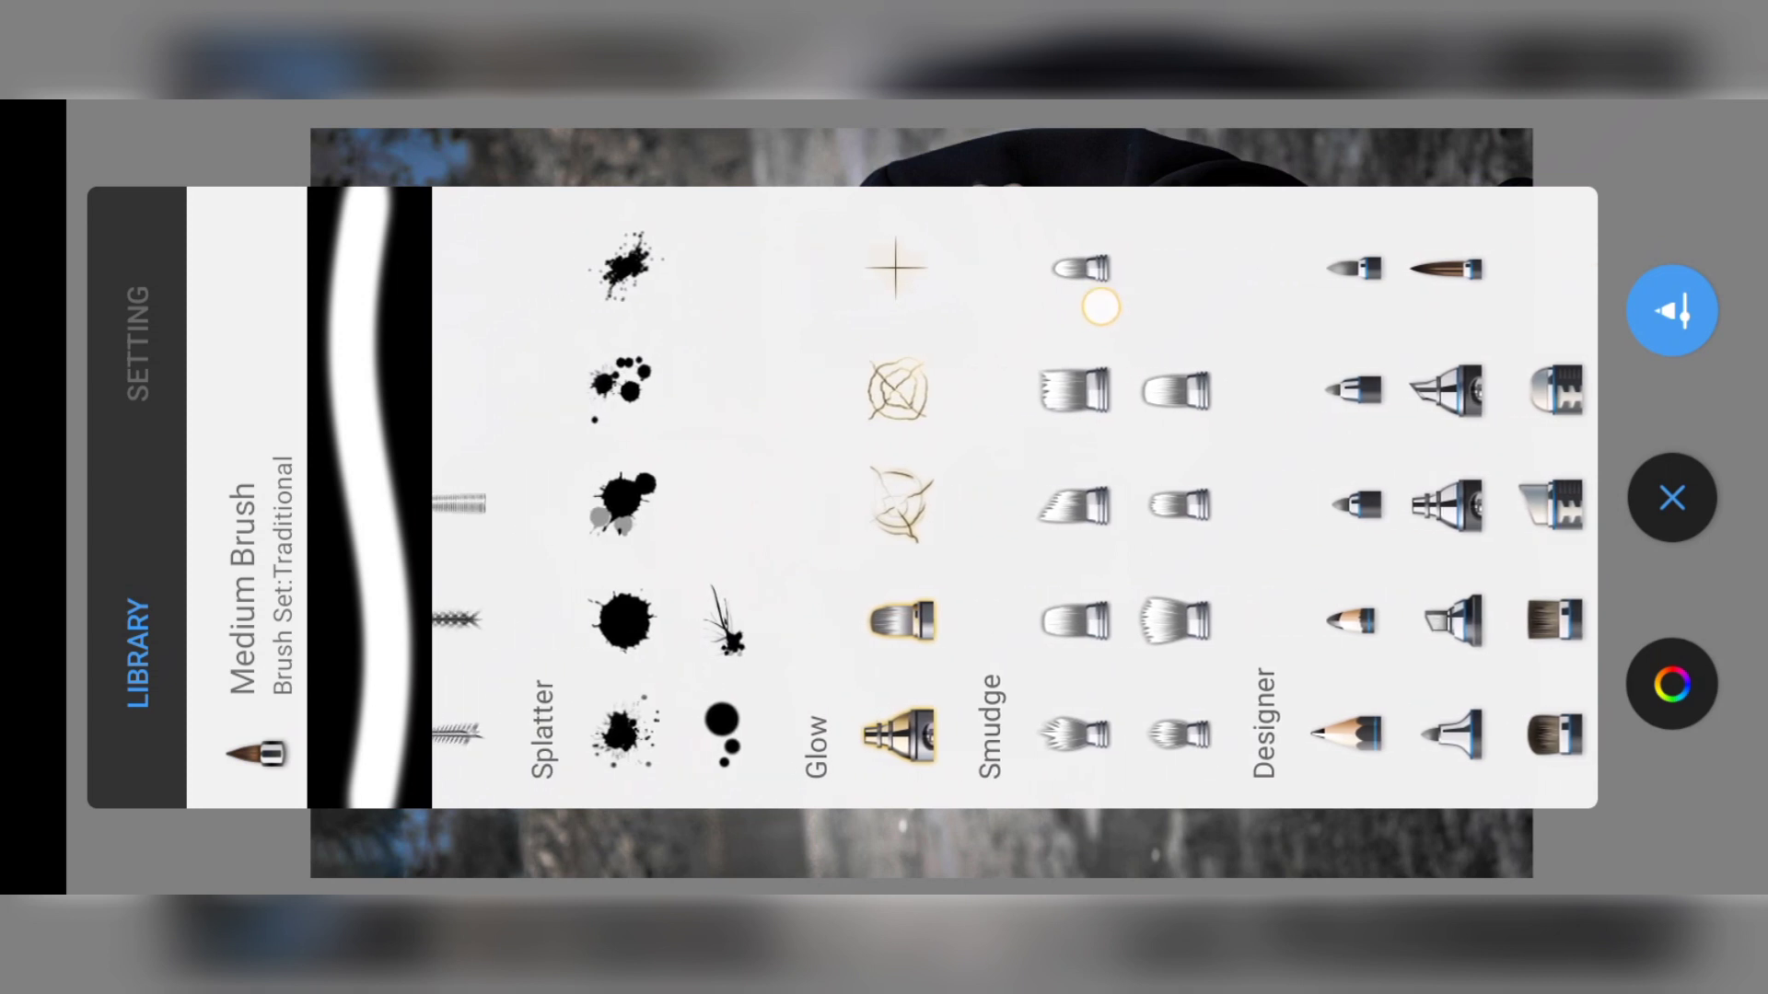
scroll(1092, 296, right, 10)
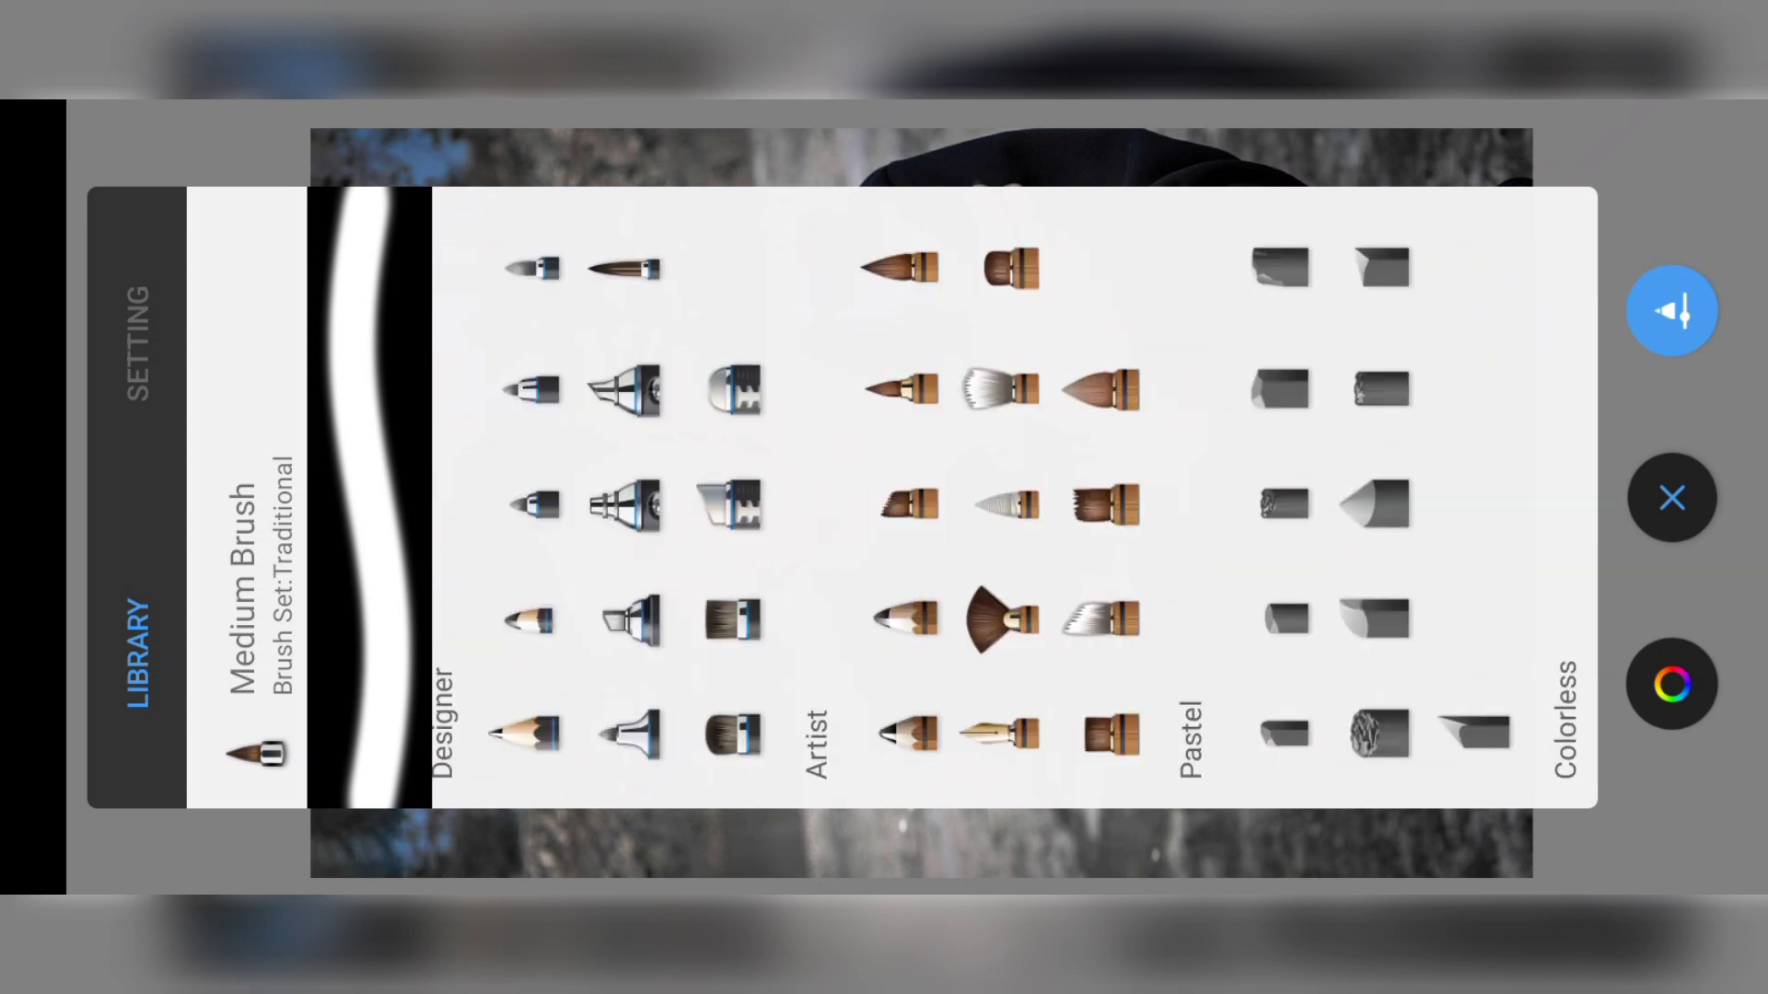
click(1098, 619)
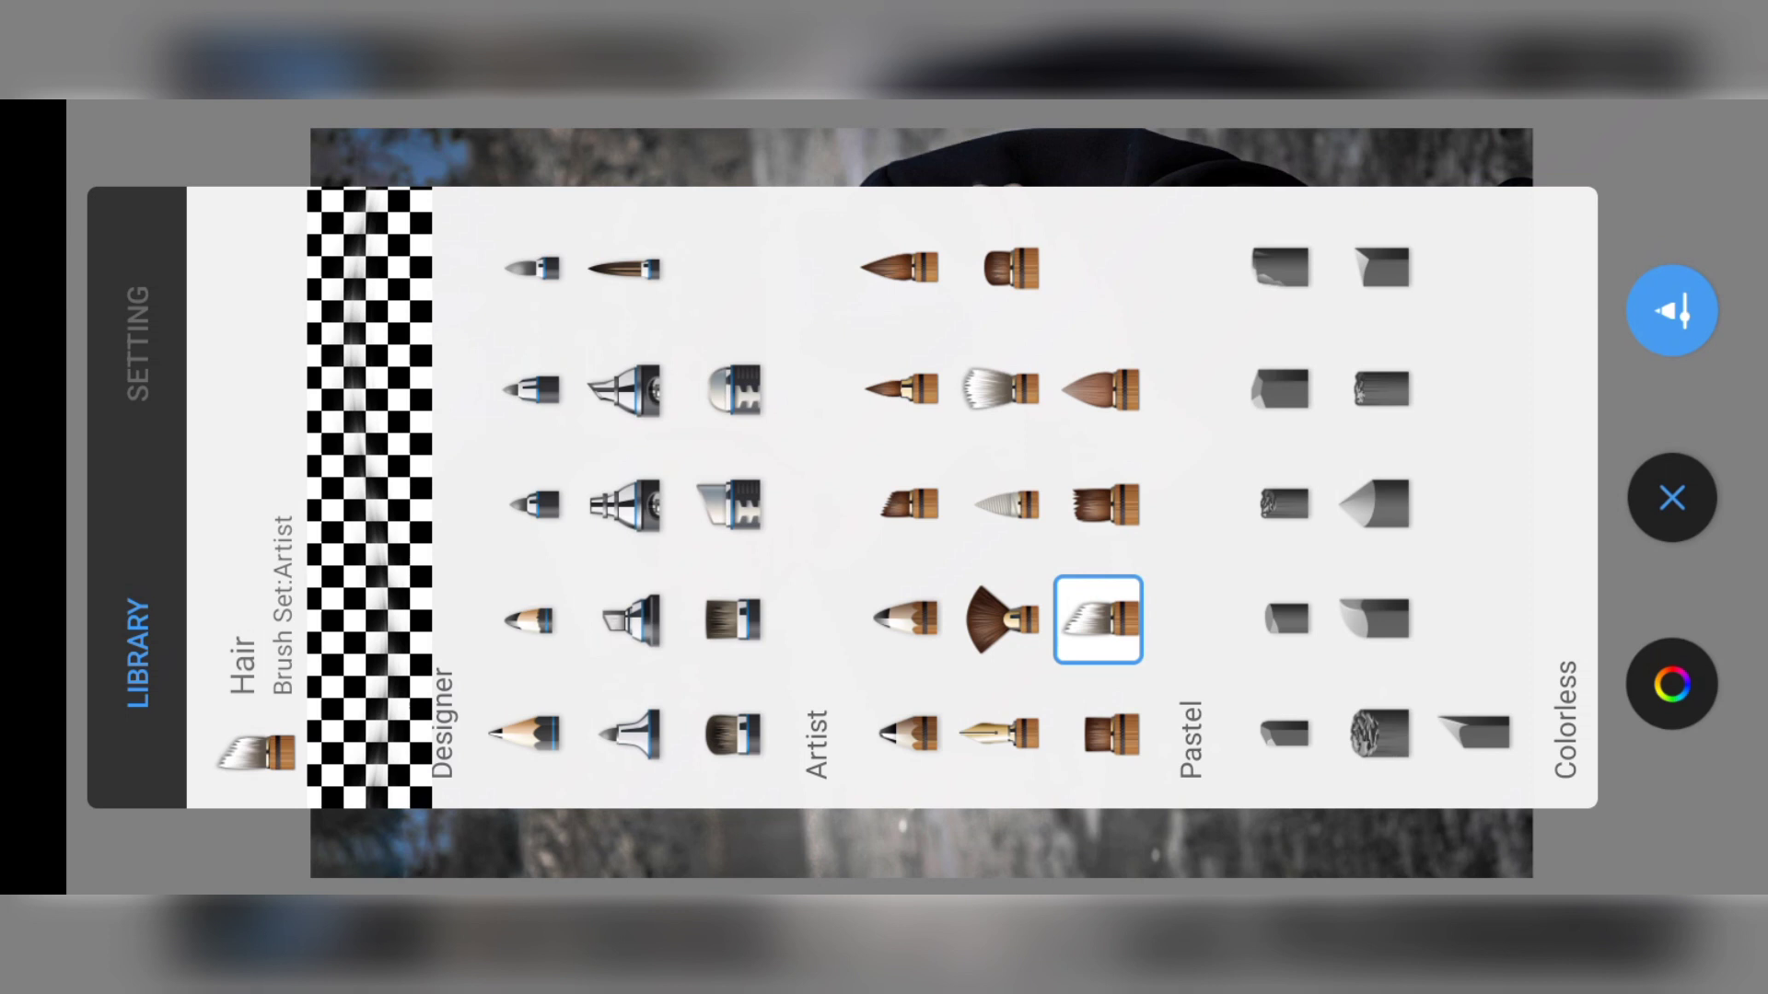
click(137, 343)
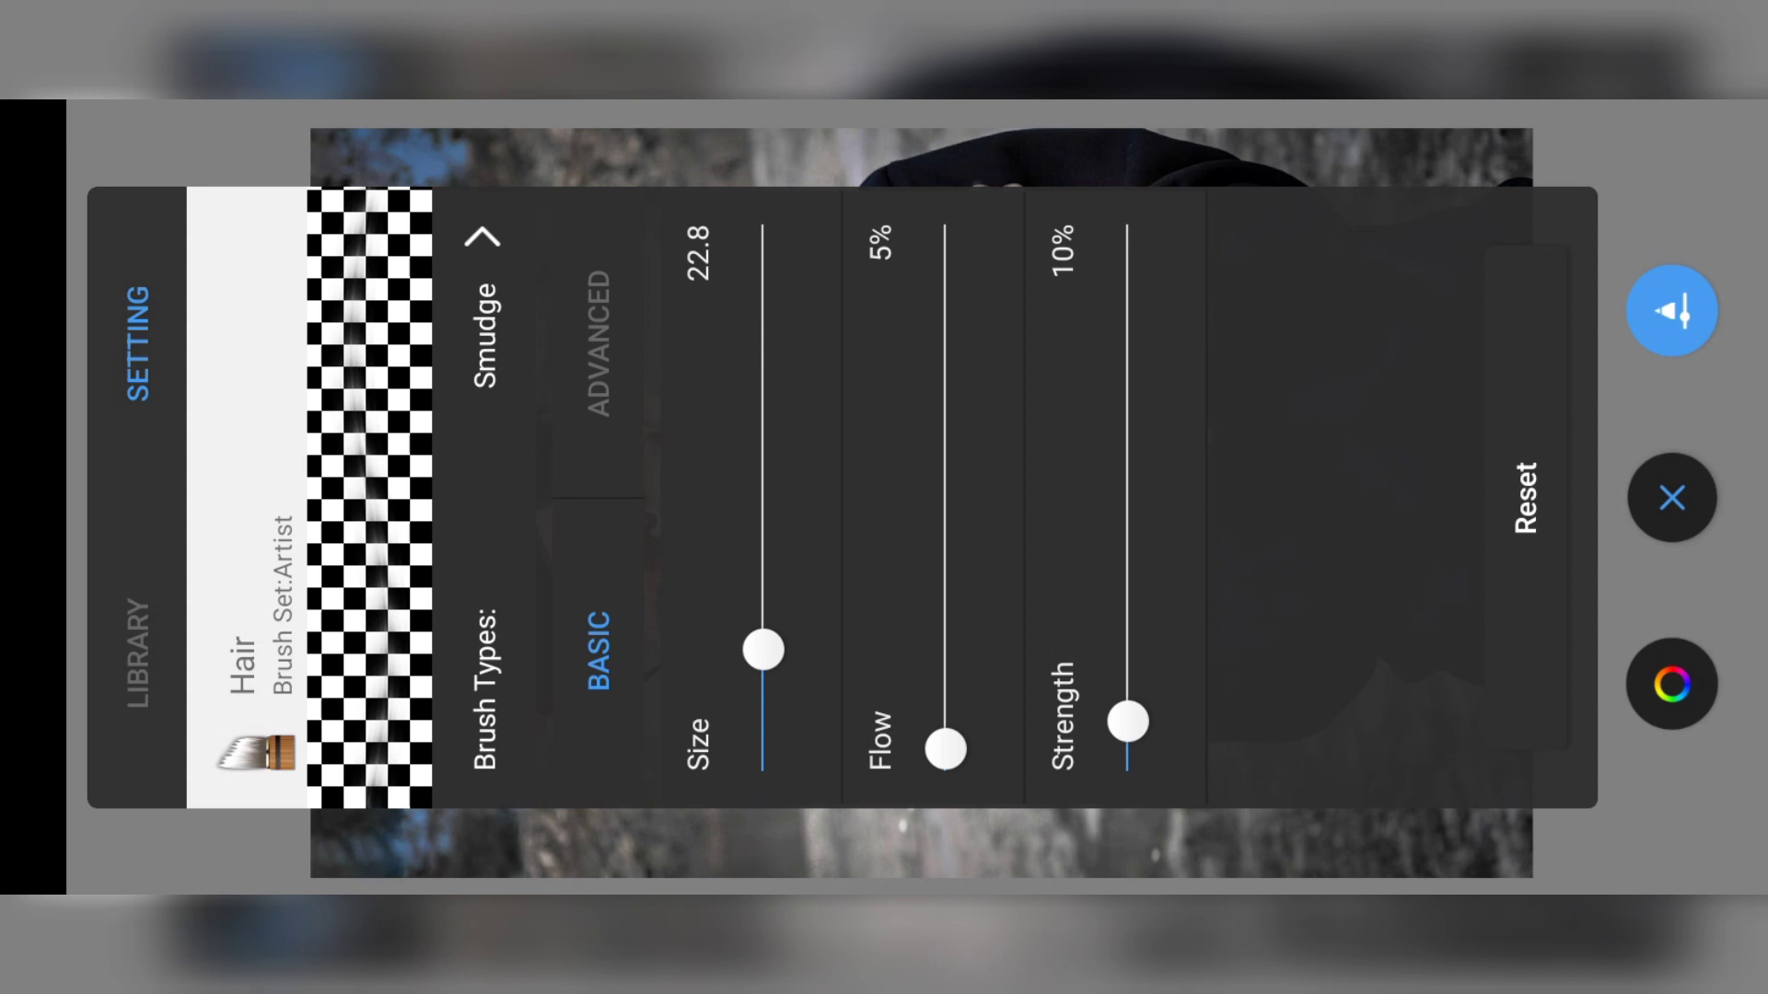
click(1672, 498)
scroll(943, 264, up, 10)
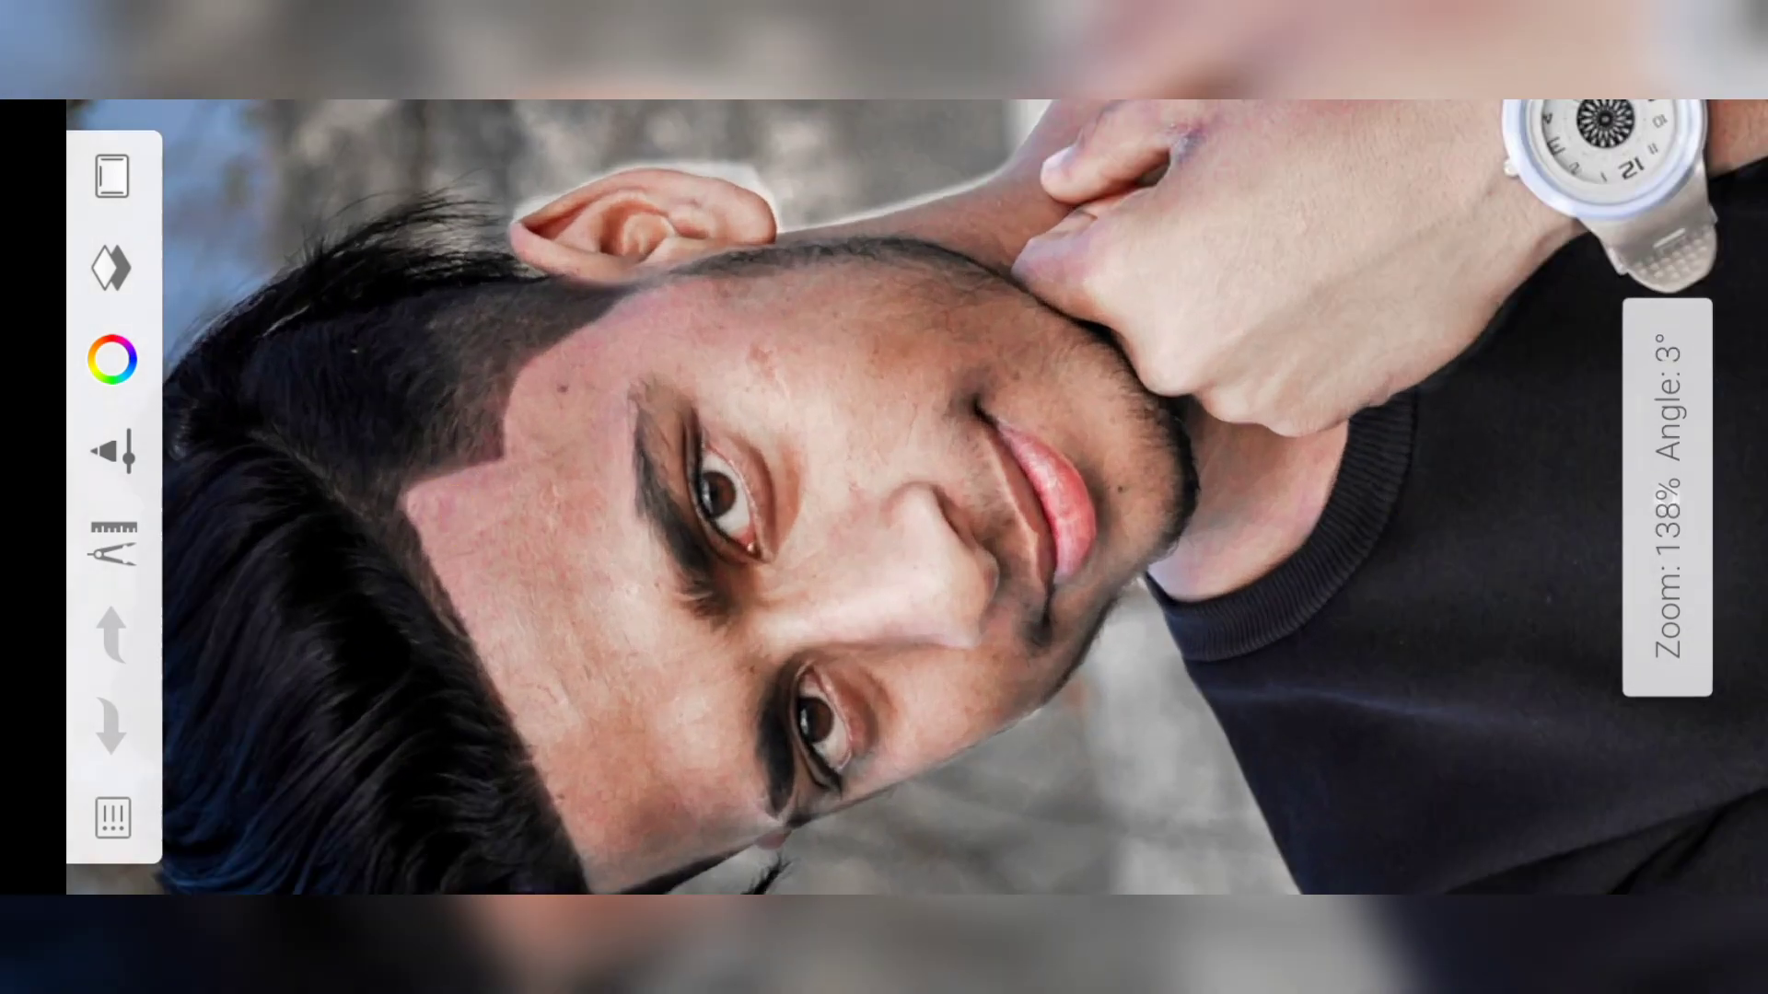
- Zoom in on the face and enlarge the smudge brush
scroll(943, 264, up, 3)
scroll(886, 431, up, 2)
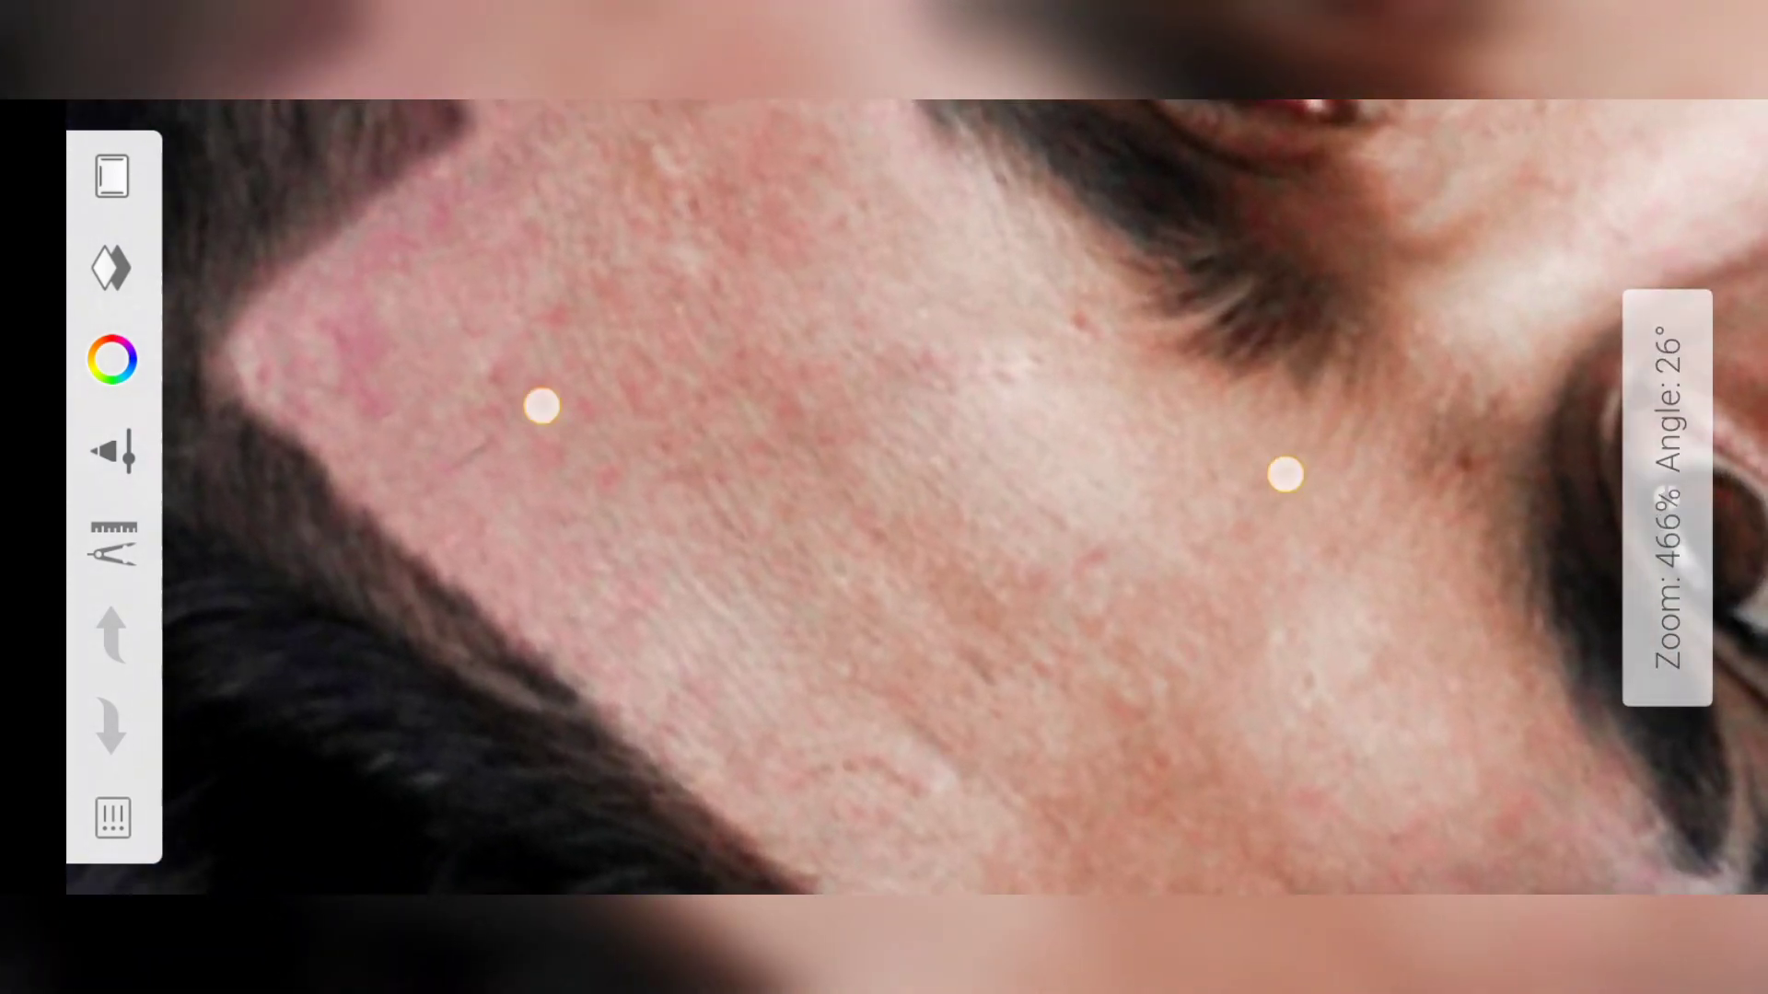
scroll(911, 439, up, 3)
scroll(836, 442, up, 1)
scroll(840, 426, down, 1)
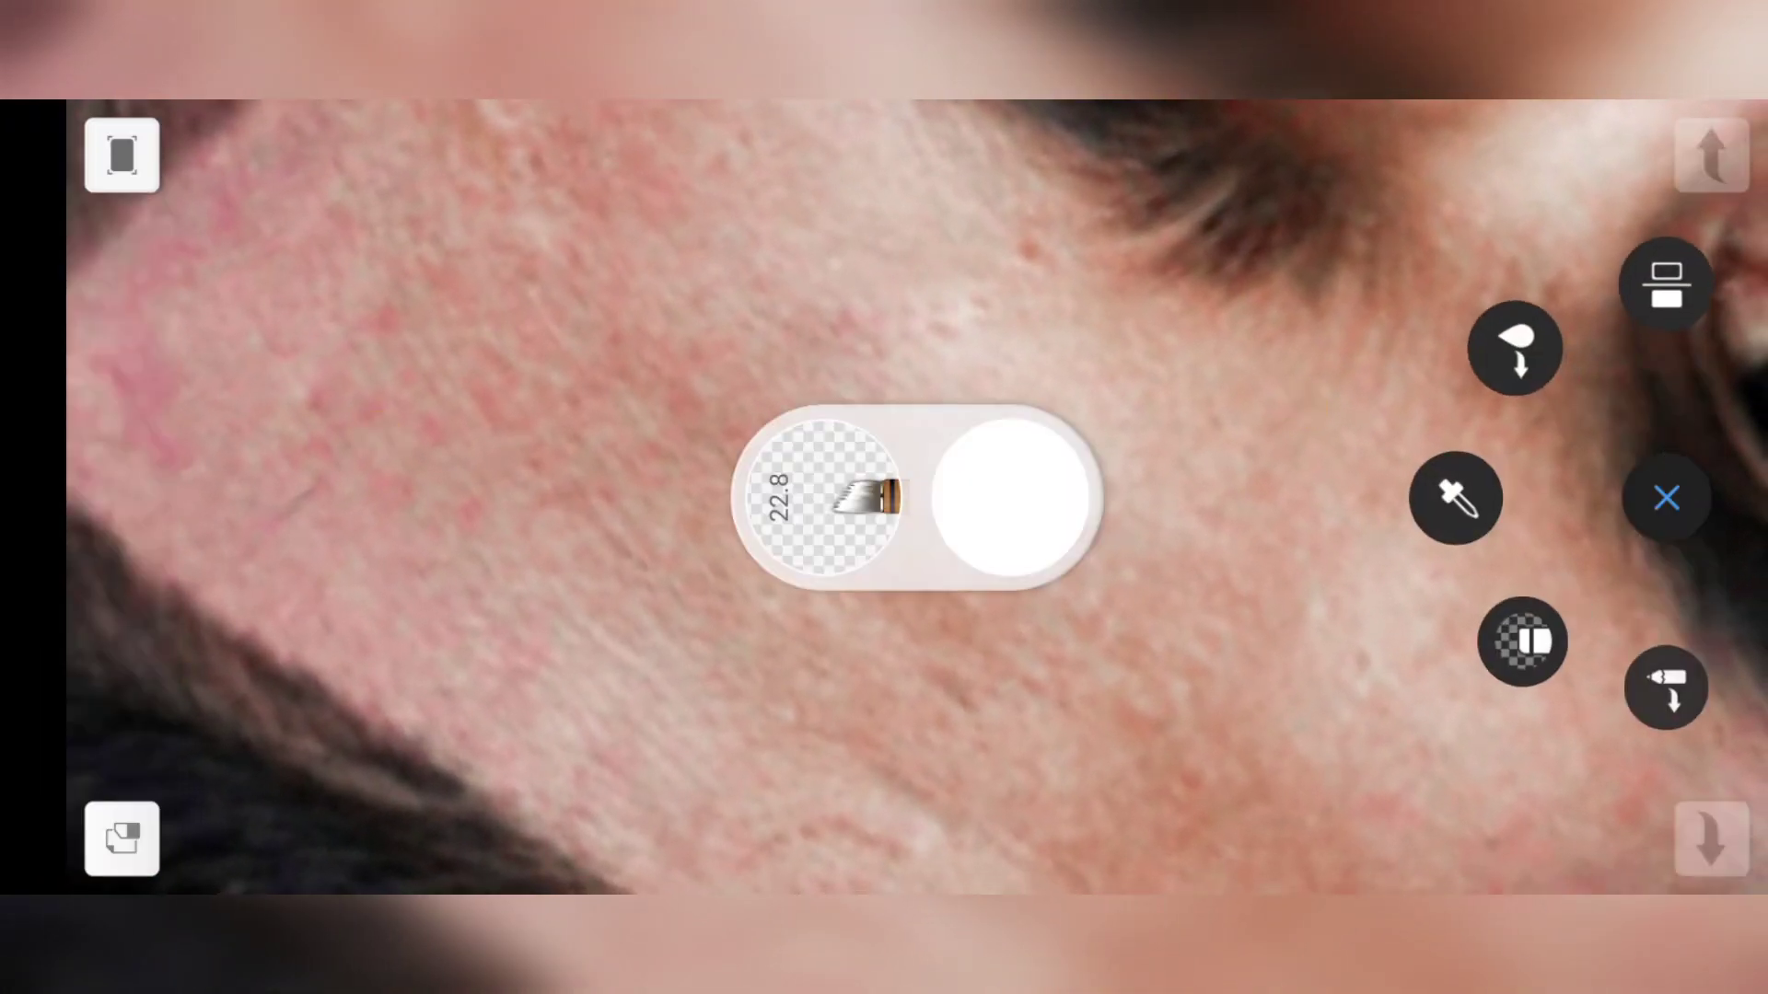
mouse_move(819, 492)
mouse_down()
mouse_move(833, 412)
mouse_move(852, 403)
mouse_move(848, 351)
mouse_up()
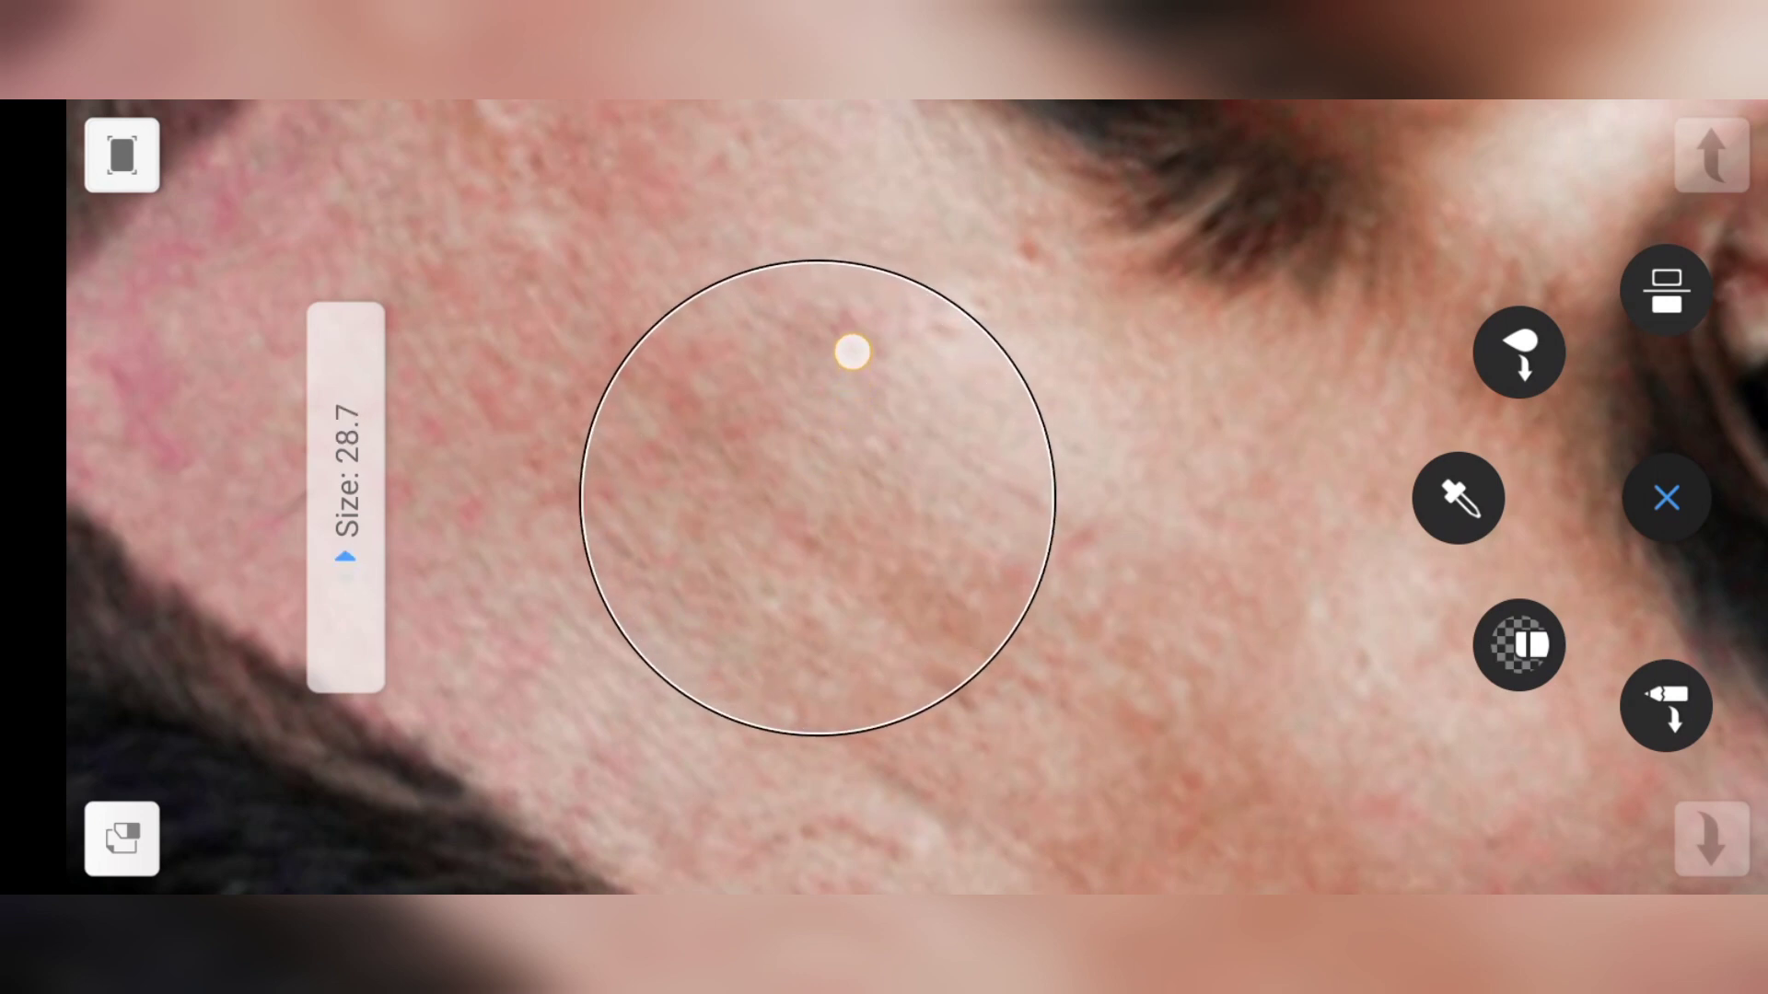
- Smudge the left and right cheeks to blend away the red blotchy texture
drag(708, 471, 569, 394)
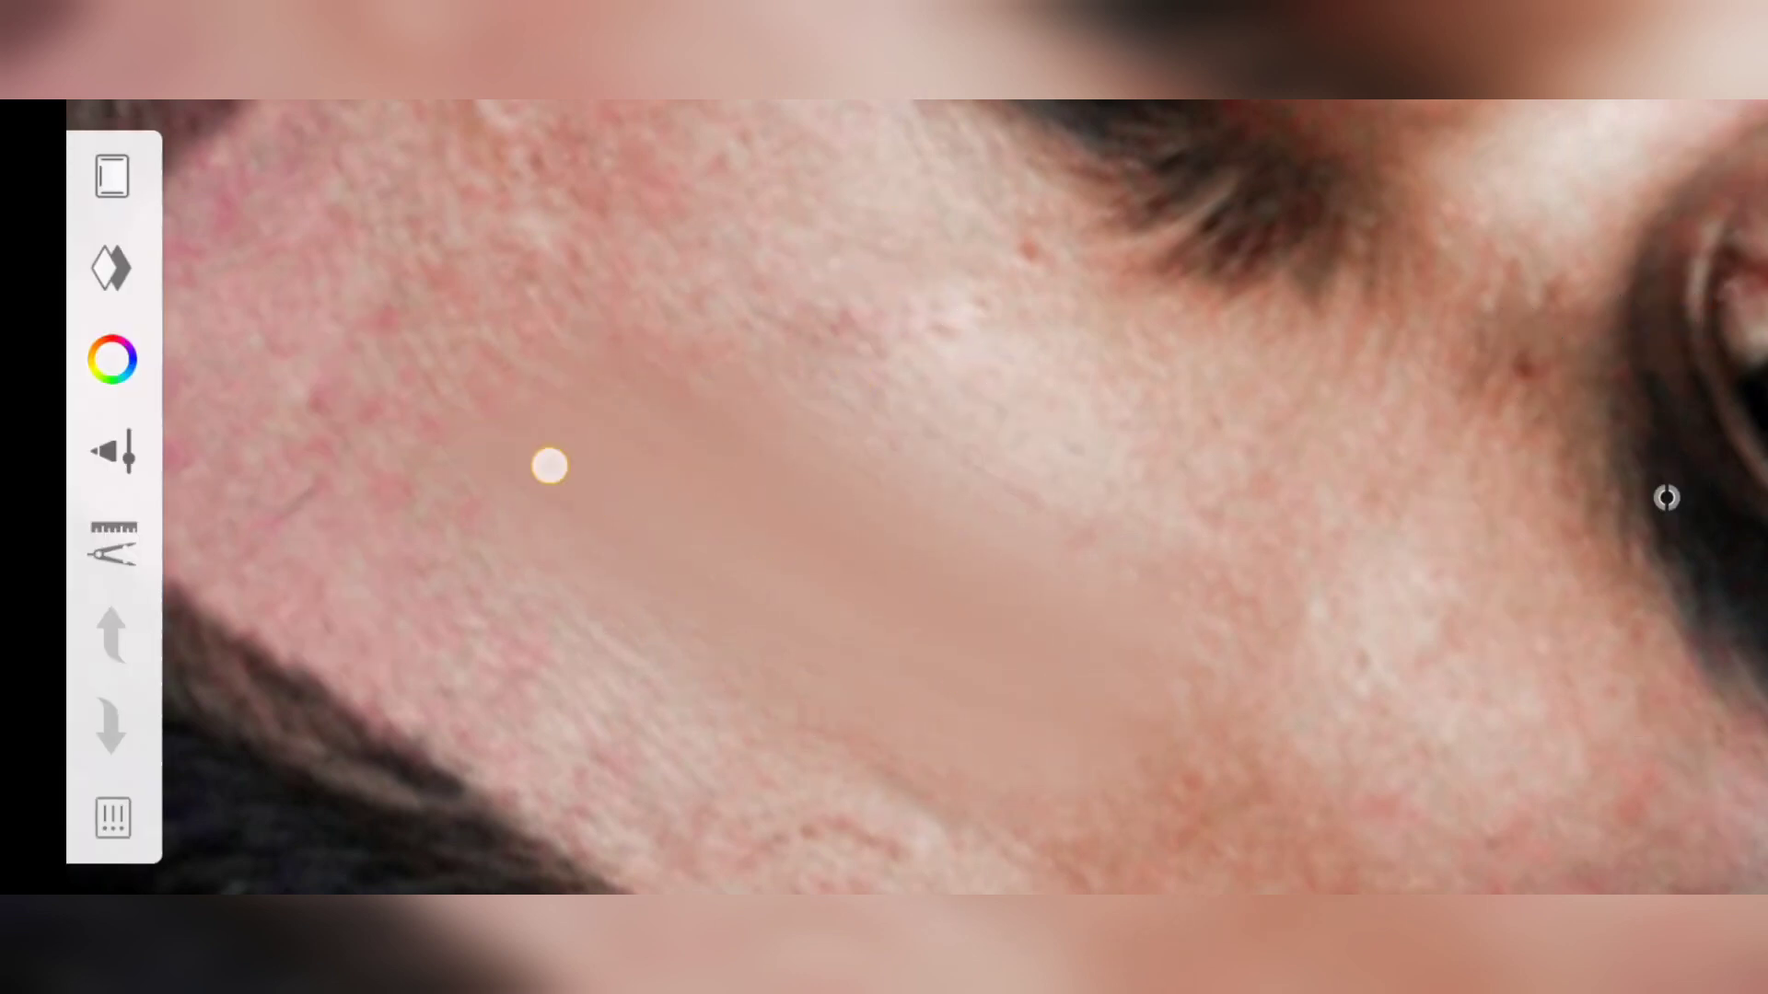
mouse_move(618, 636)
mouse_down()
mouse_move(991, 804)
mouse_move(607, 718)
mouse_move(406, 604)
mouse_move(761, 828)
mouse_move(542, 558)
mouse_up()
drag(519, 384, 1218, 506)
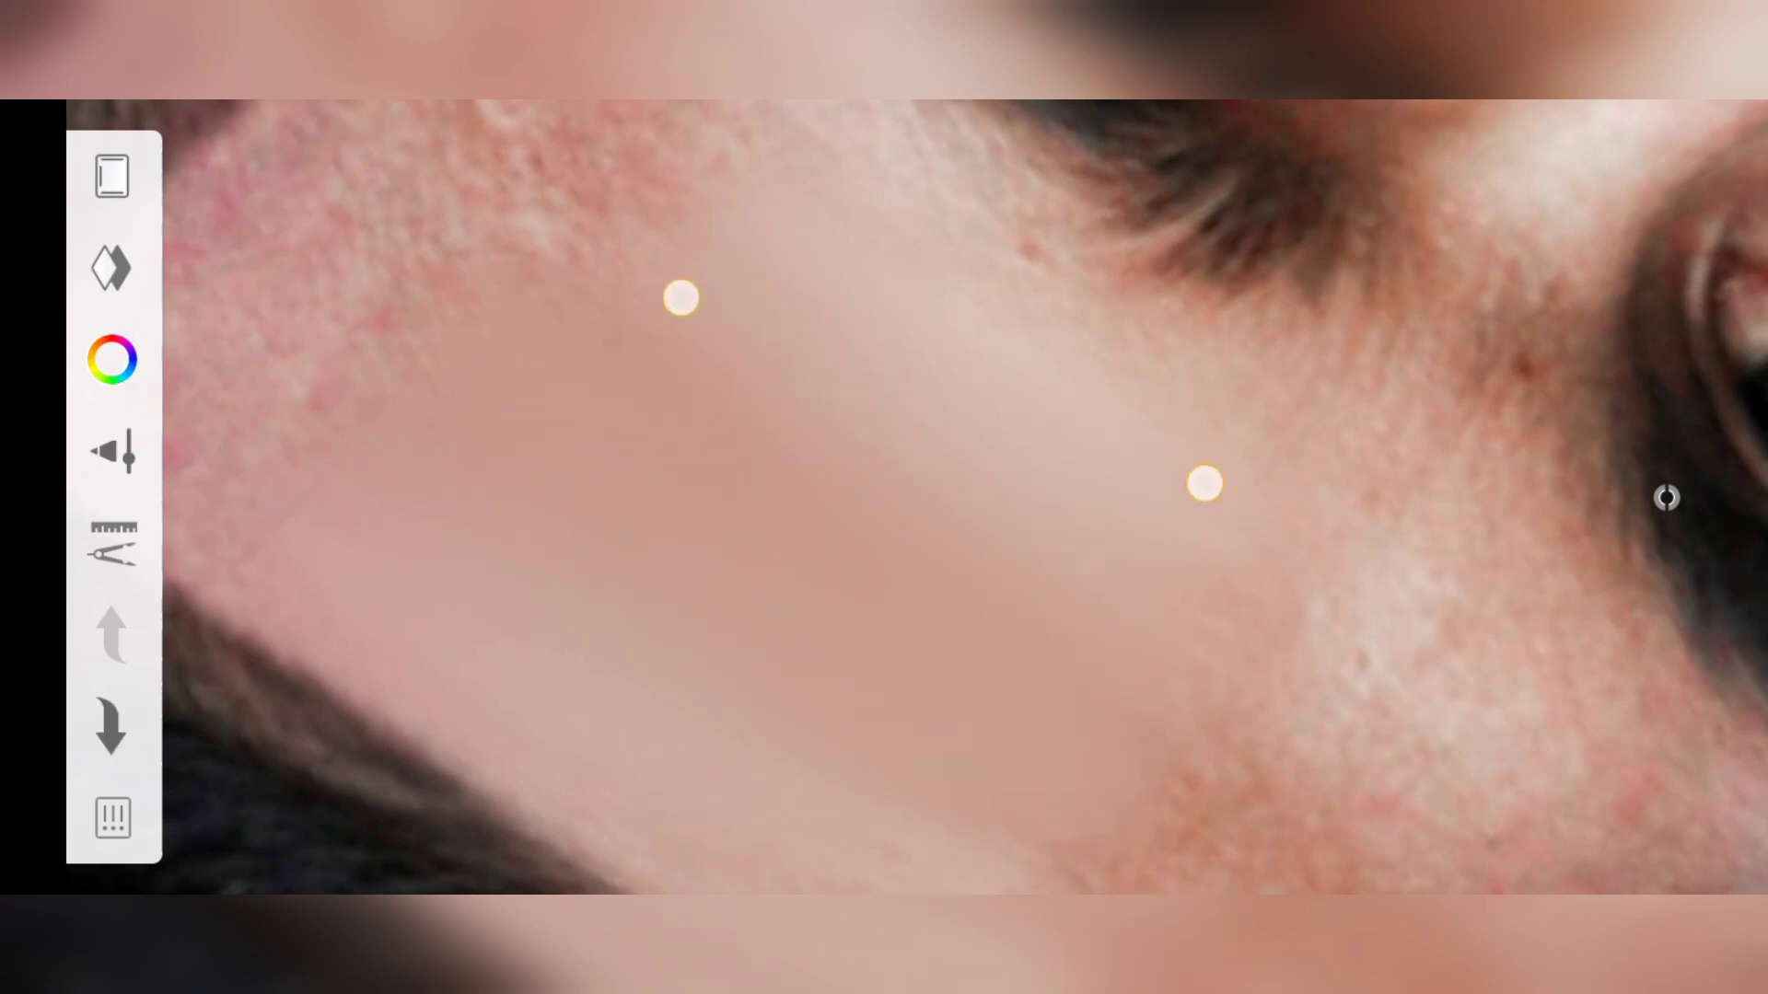
drag(1205, 482, 572, 598)
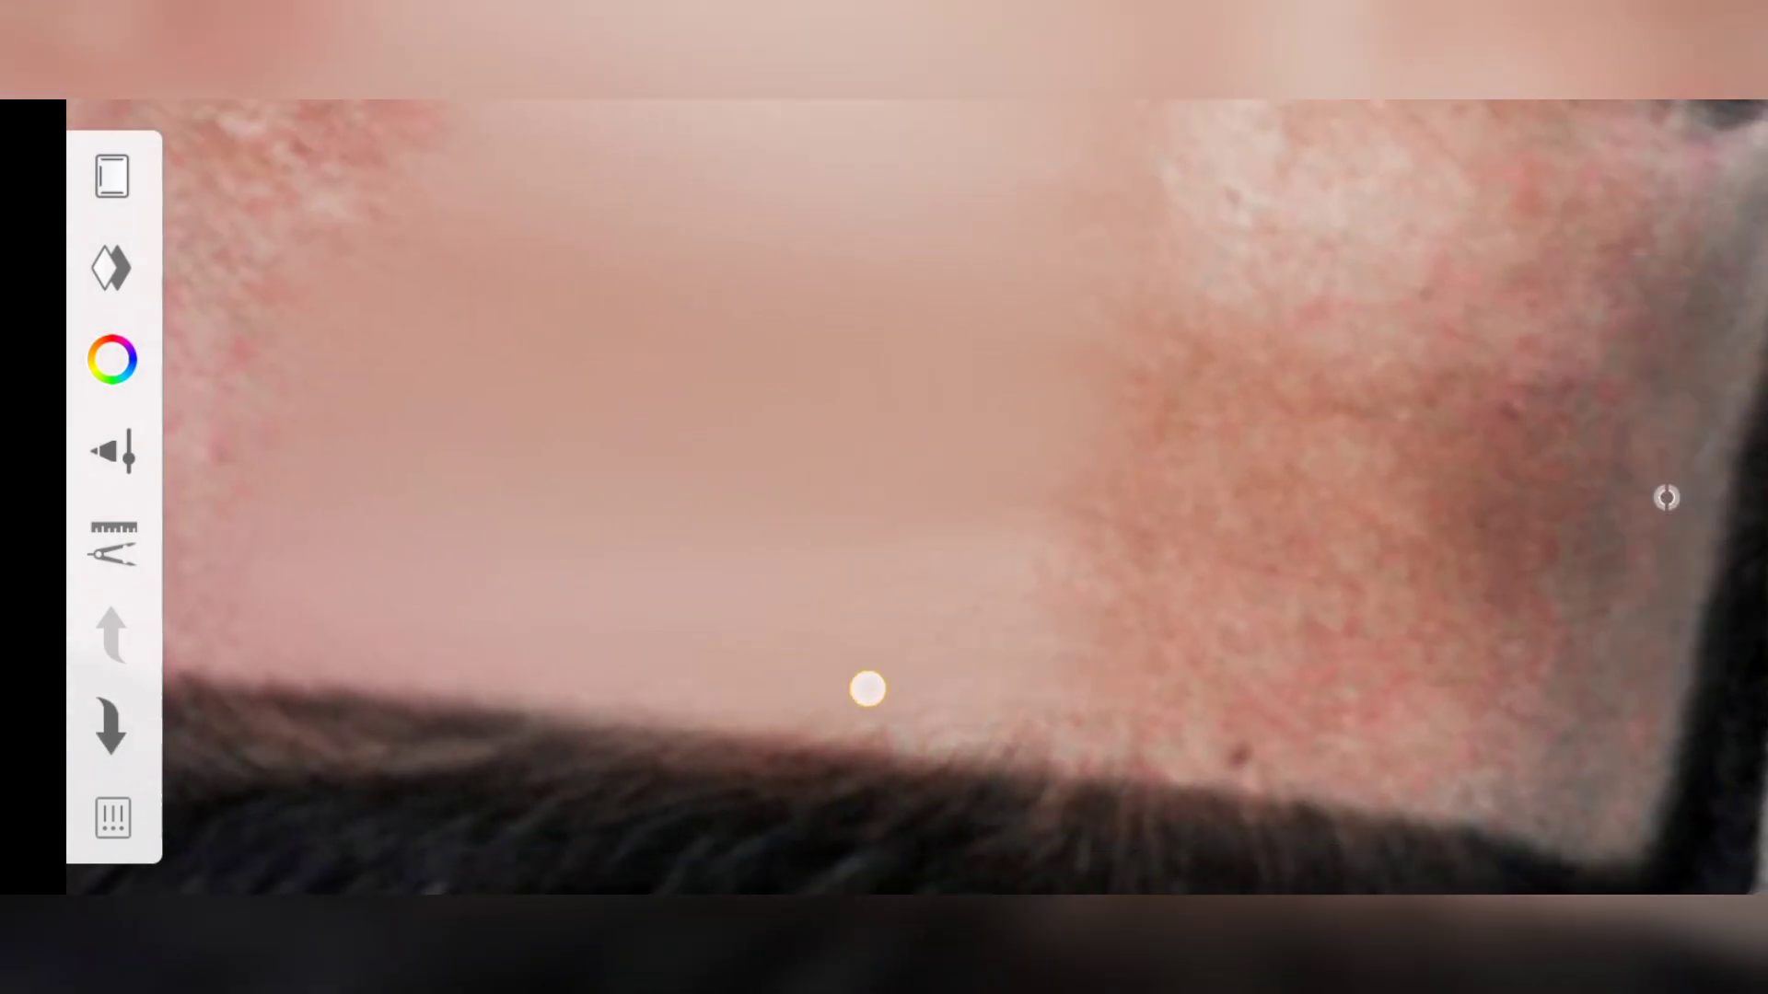
mouse_move(1222, 682)
mouse_down()
mouse_move(991, 592)
mouse_move(1034, 698)
mouse_move(1302, 624)
mouse_up()
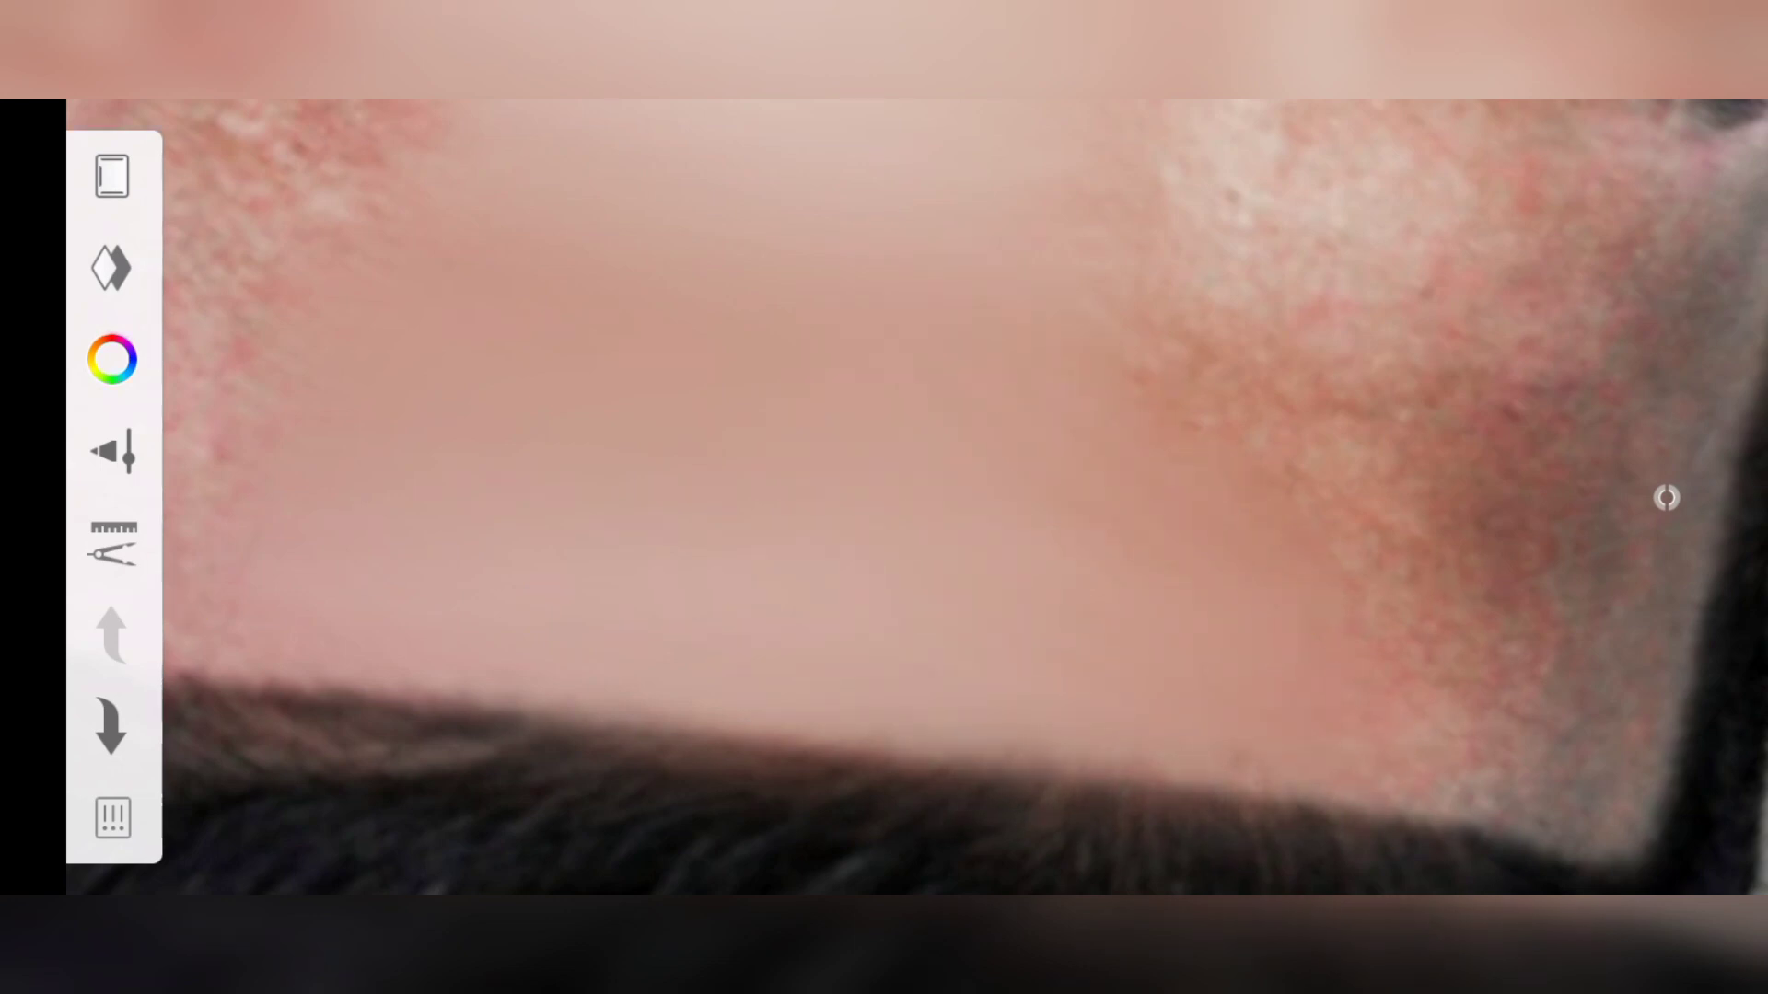
- Rotate and zoom the view around the eye and under-eye skin
mouse_move(1219, 345)
mouse_down()
mouse_move(1046, 501)
mouse_move(1124, 423)
mouse_move(1053, 512)
mouse_move(1074, 599)
mouse_move(730, 512)
mouse_move(966, 682)
mouse_move(770, 332)
mouse_up()
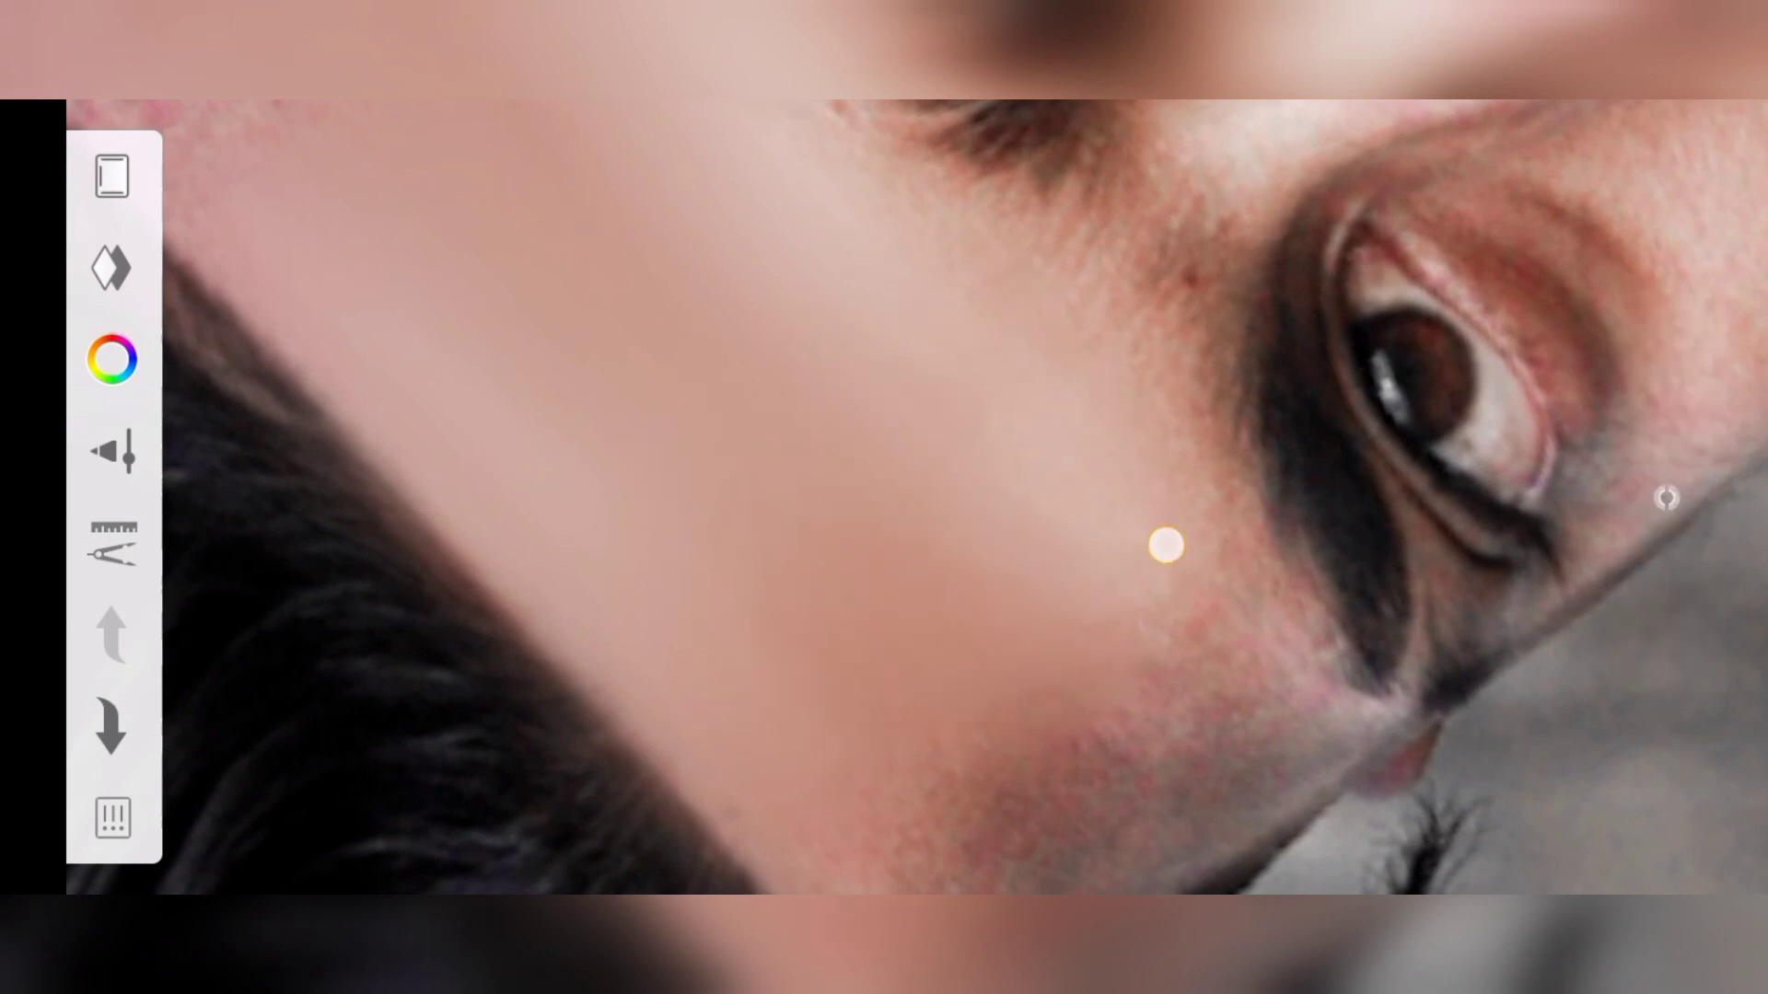
mouse_move(968, 445)
mouse_down()
mouse_move(1274, 406)
mouse_move(1212, 466)
mouse_up()
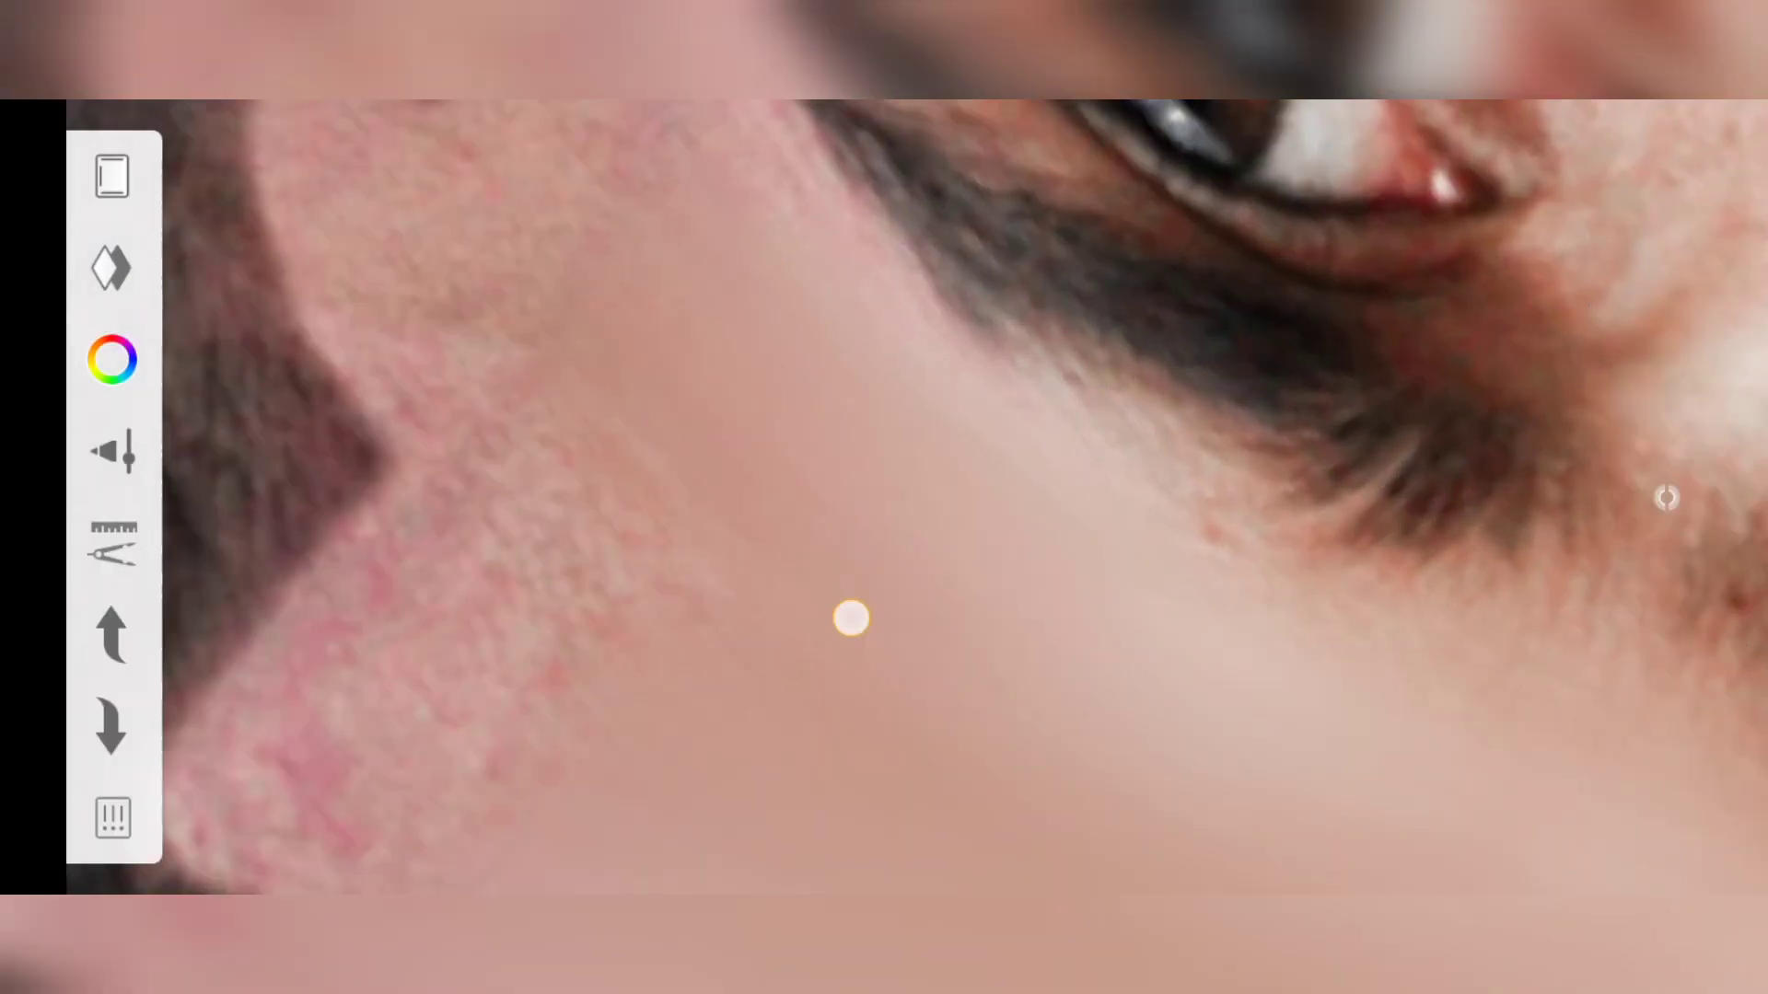
mouse_move(848, 616)
mouse_down()
mouse_move(817, 506)
mouse_move(875, 529)
mouse_up()
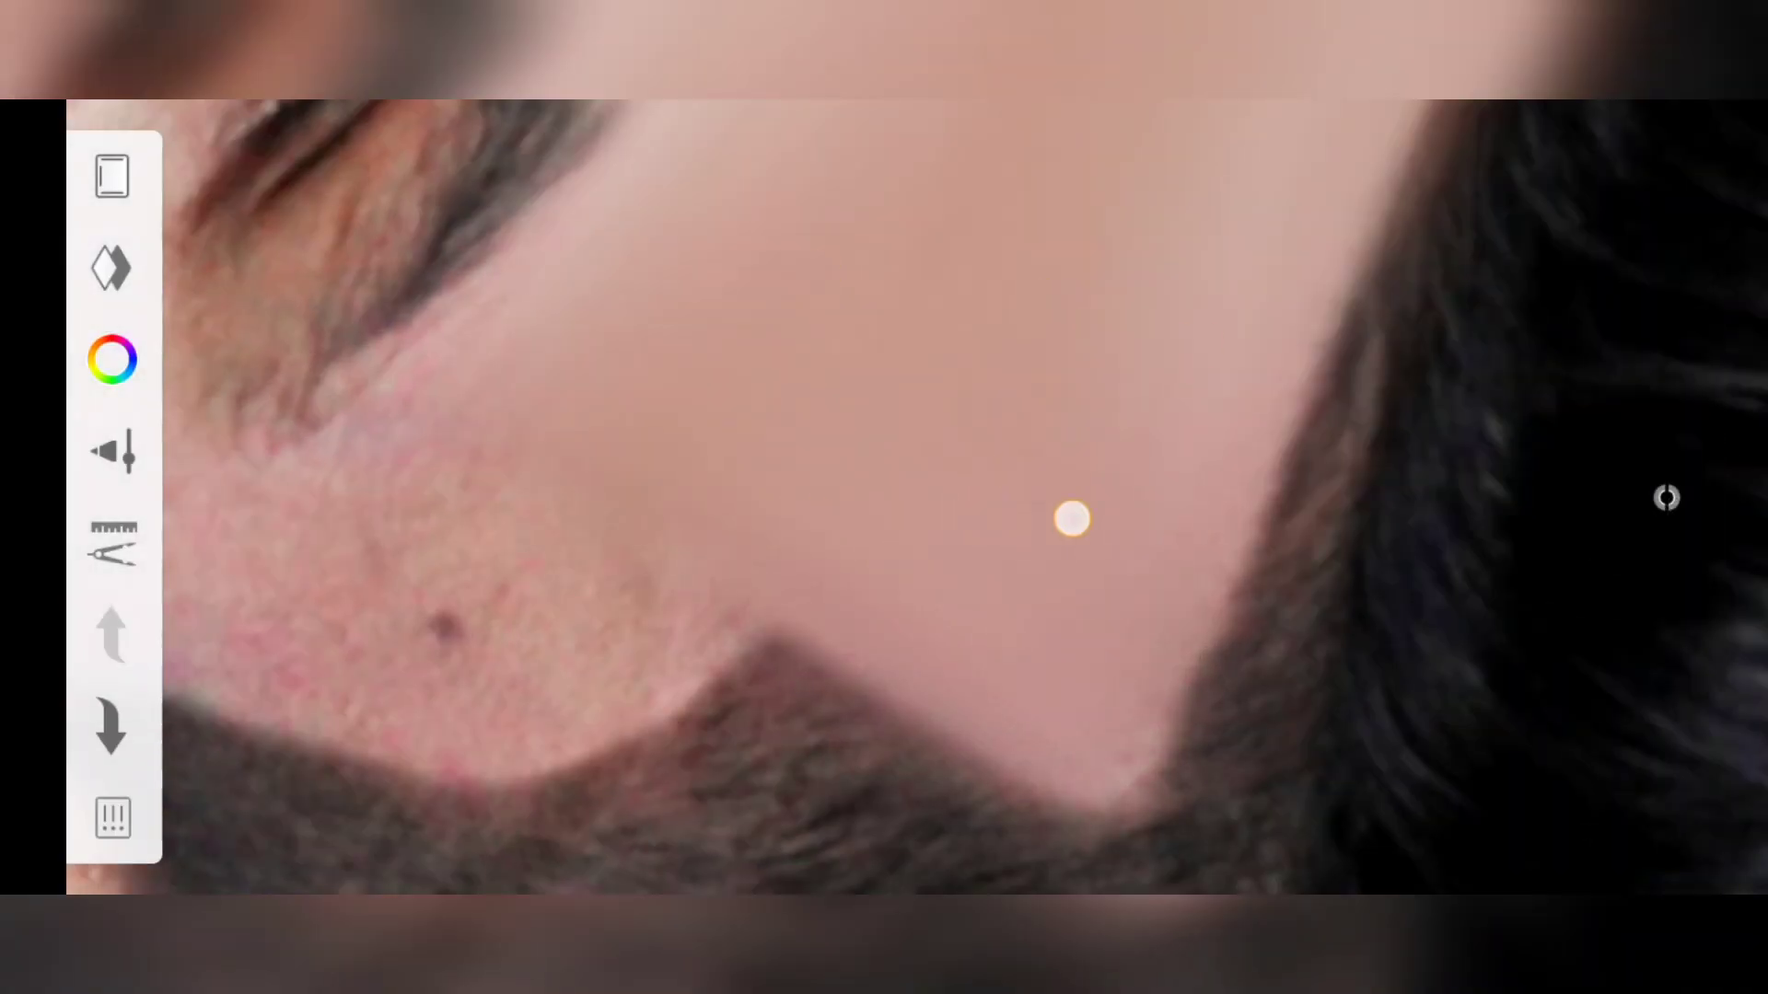
drag(1069, 516, 1172, 539)
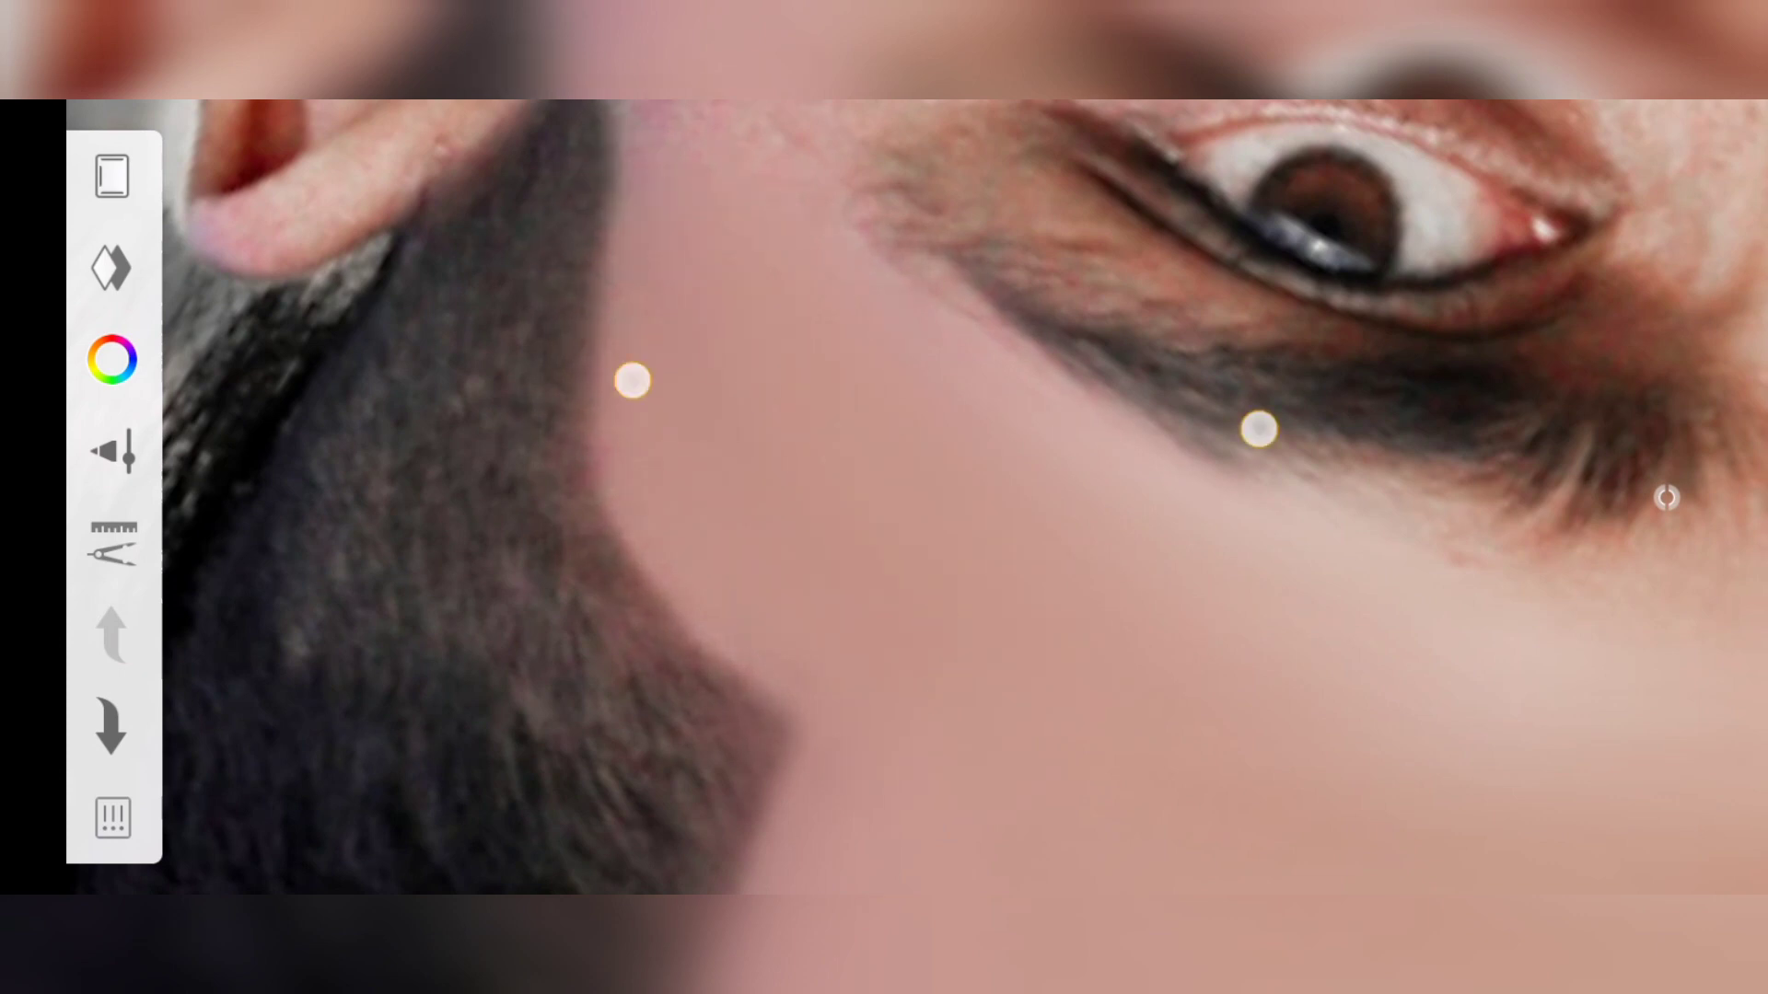
drag(631, 383, 945, 430)
mouse_move(912, 556)
mouse_down()
mouse_move(951, 466)
mouse_move(832, 671)
mouse_move(1162, 378)
mouse_move(801, 445)
mouse_up()
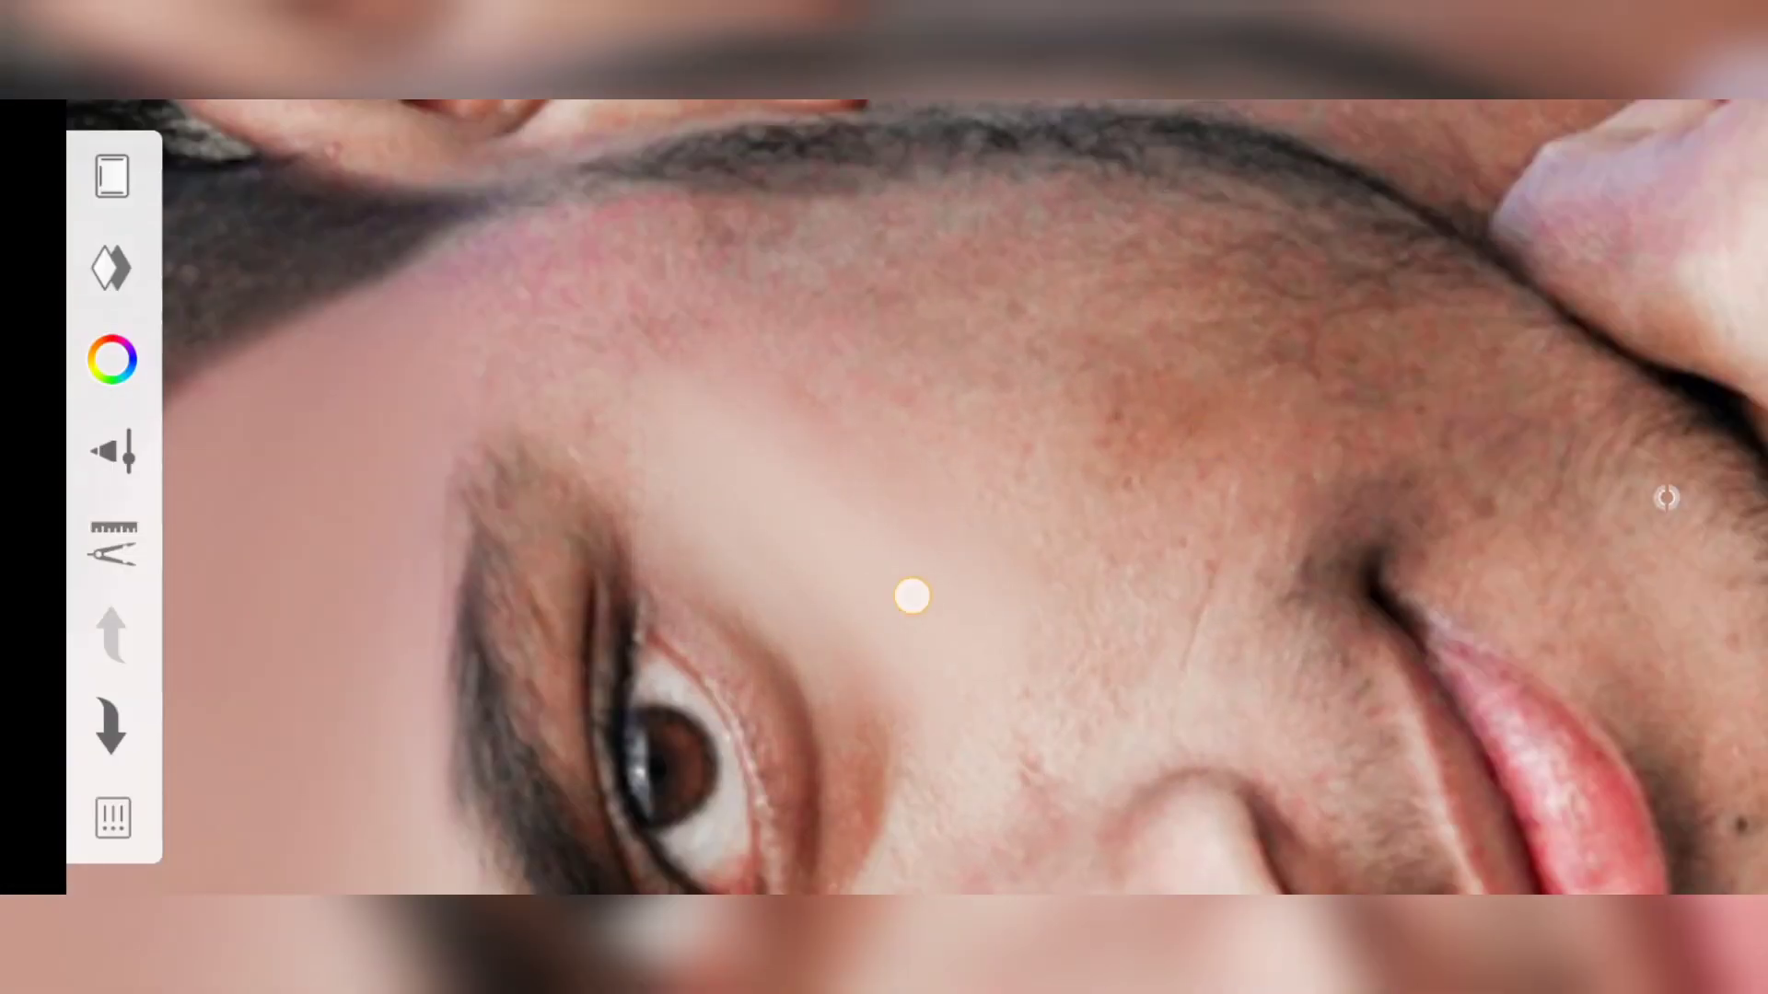
- Bring the forehead beside the eye into view and smudge the cheek smooth
mouse_move(585, 436)
mouse_down()
mouse_move(959, 560)
mouse_move(1136, 395)
mouse_move(979, 528)
mouse_up()
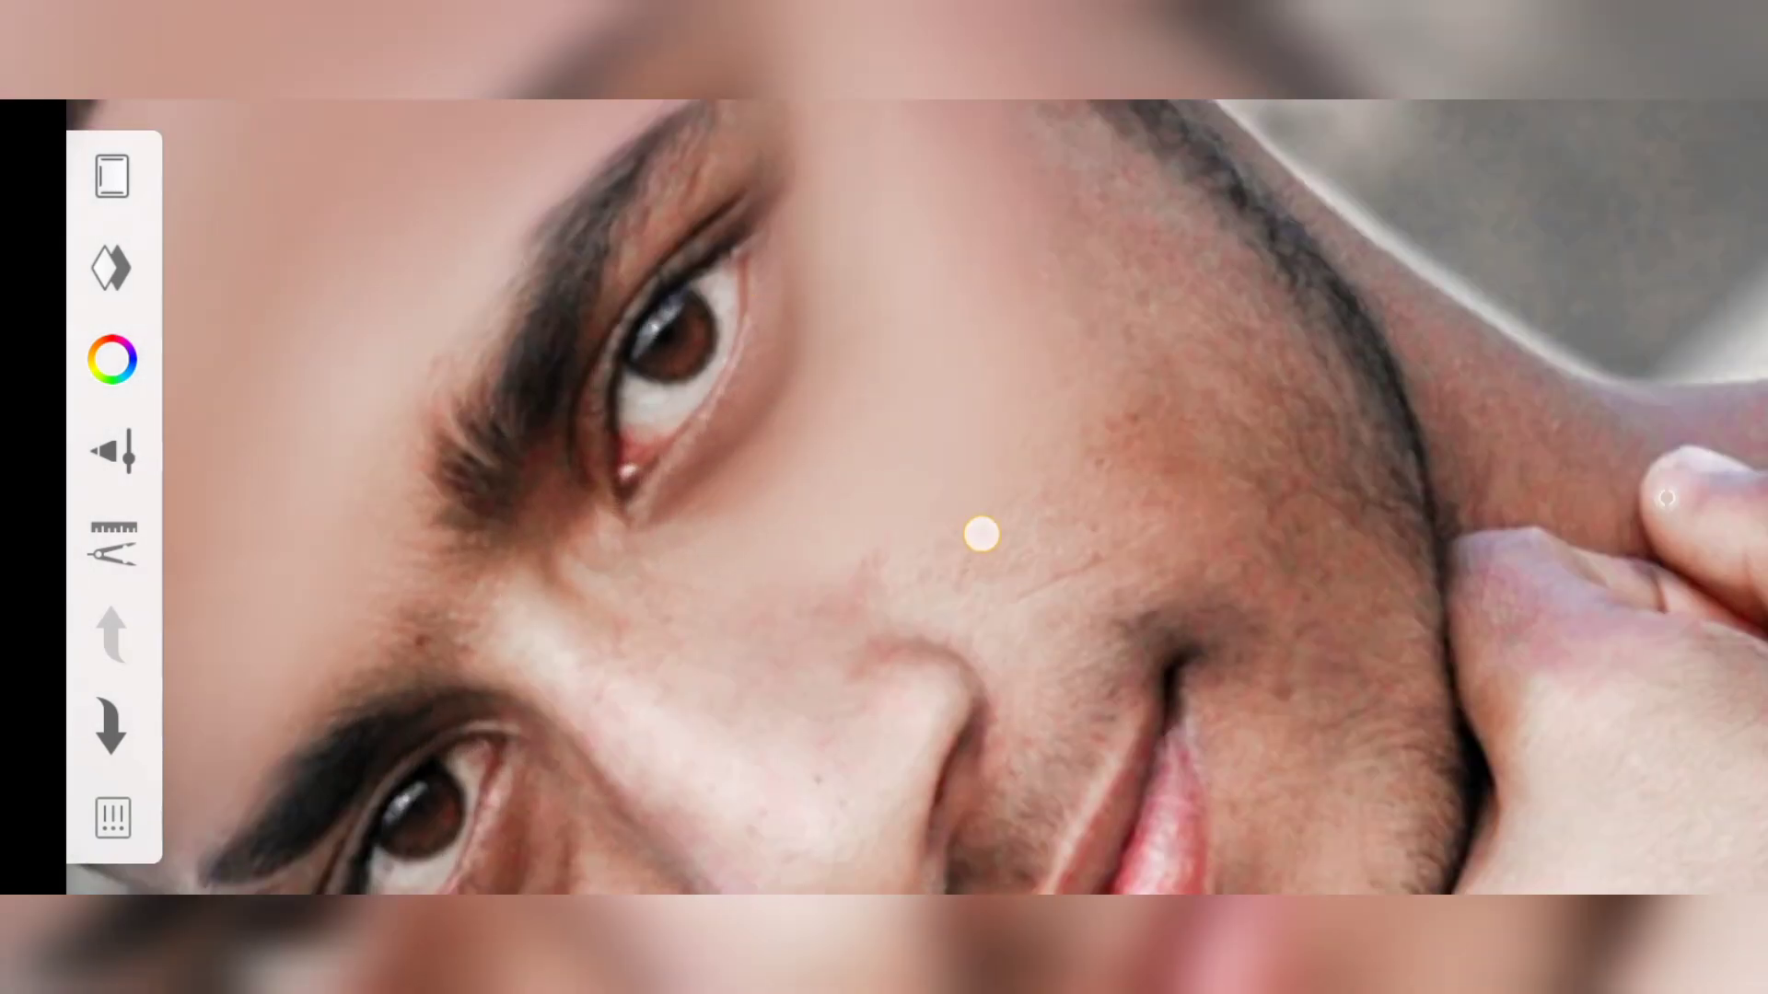
drag(1082, 430, 675, 604)
drag(853, 418, 1188, 674)
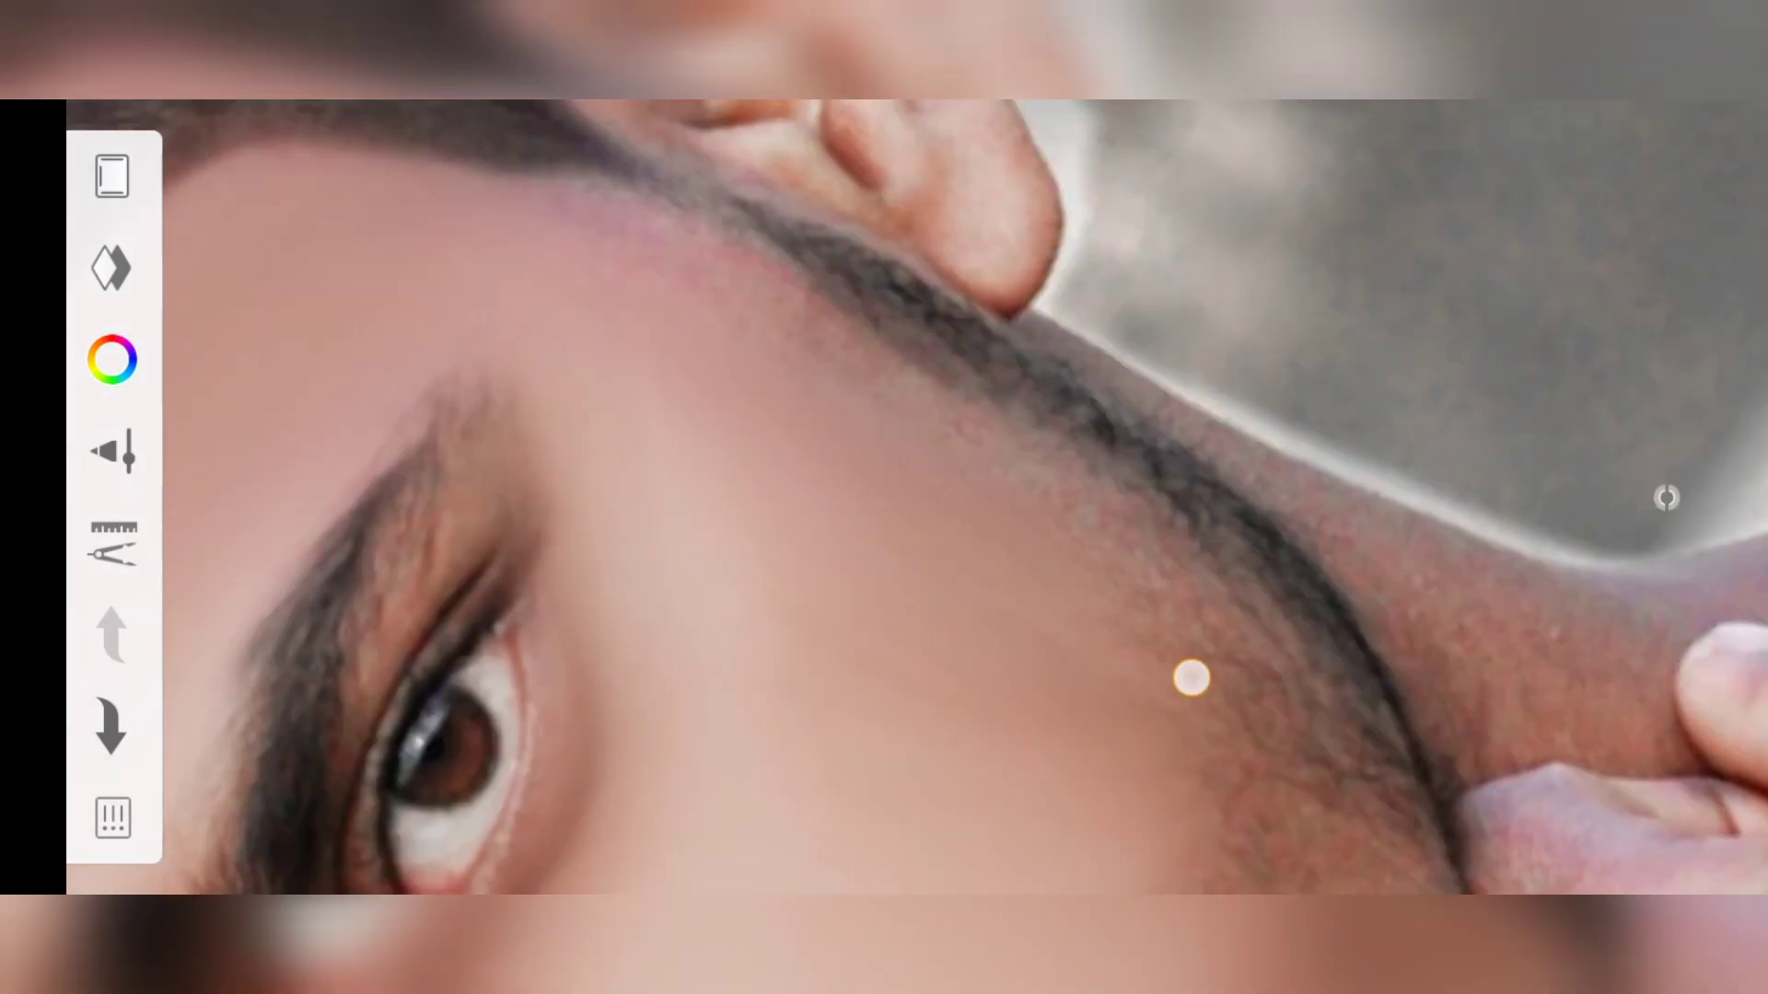
drag(1180, 442, 813, 418)
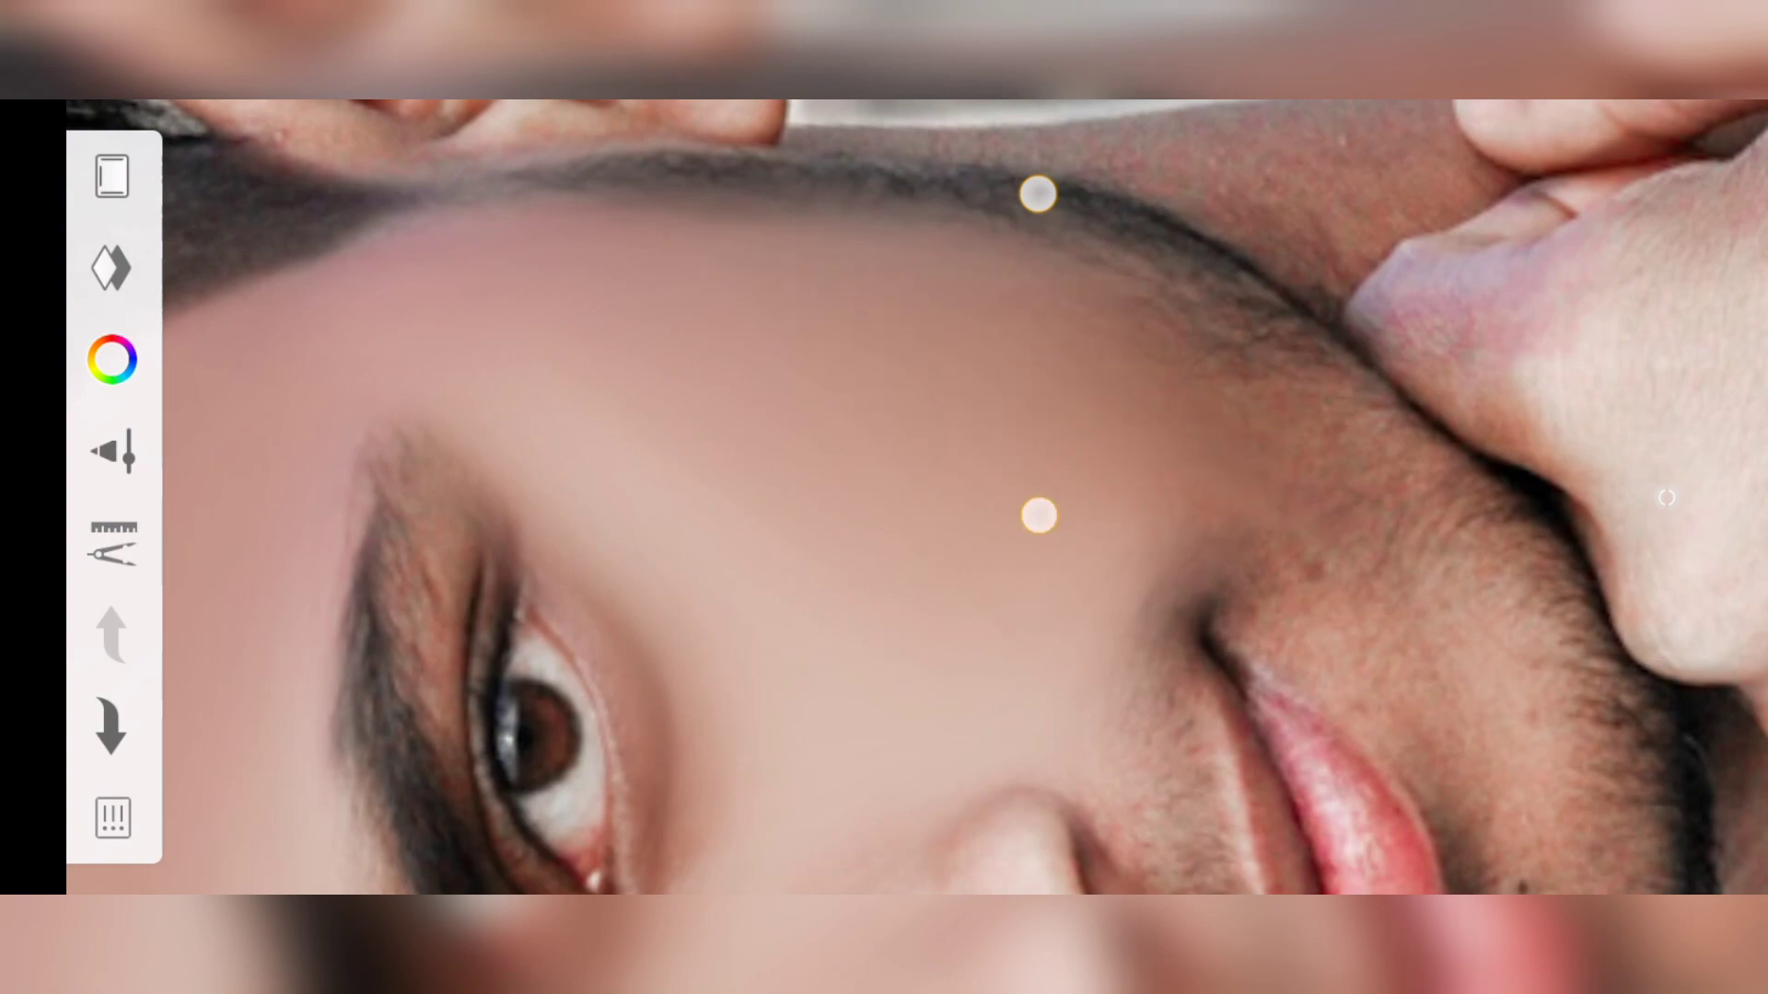
drag(1038, 513, 1105, 460)
drag(1013, 571, 1020, 663)
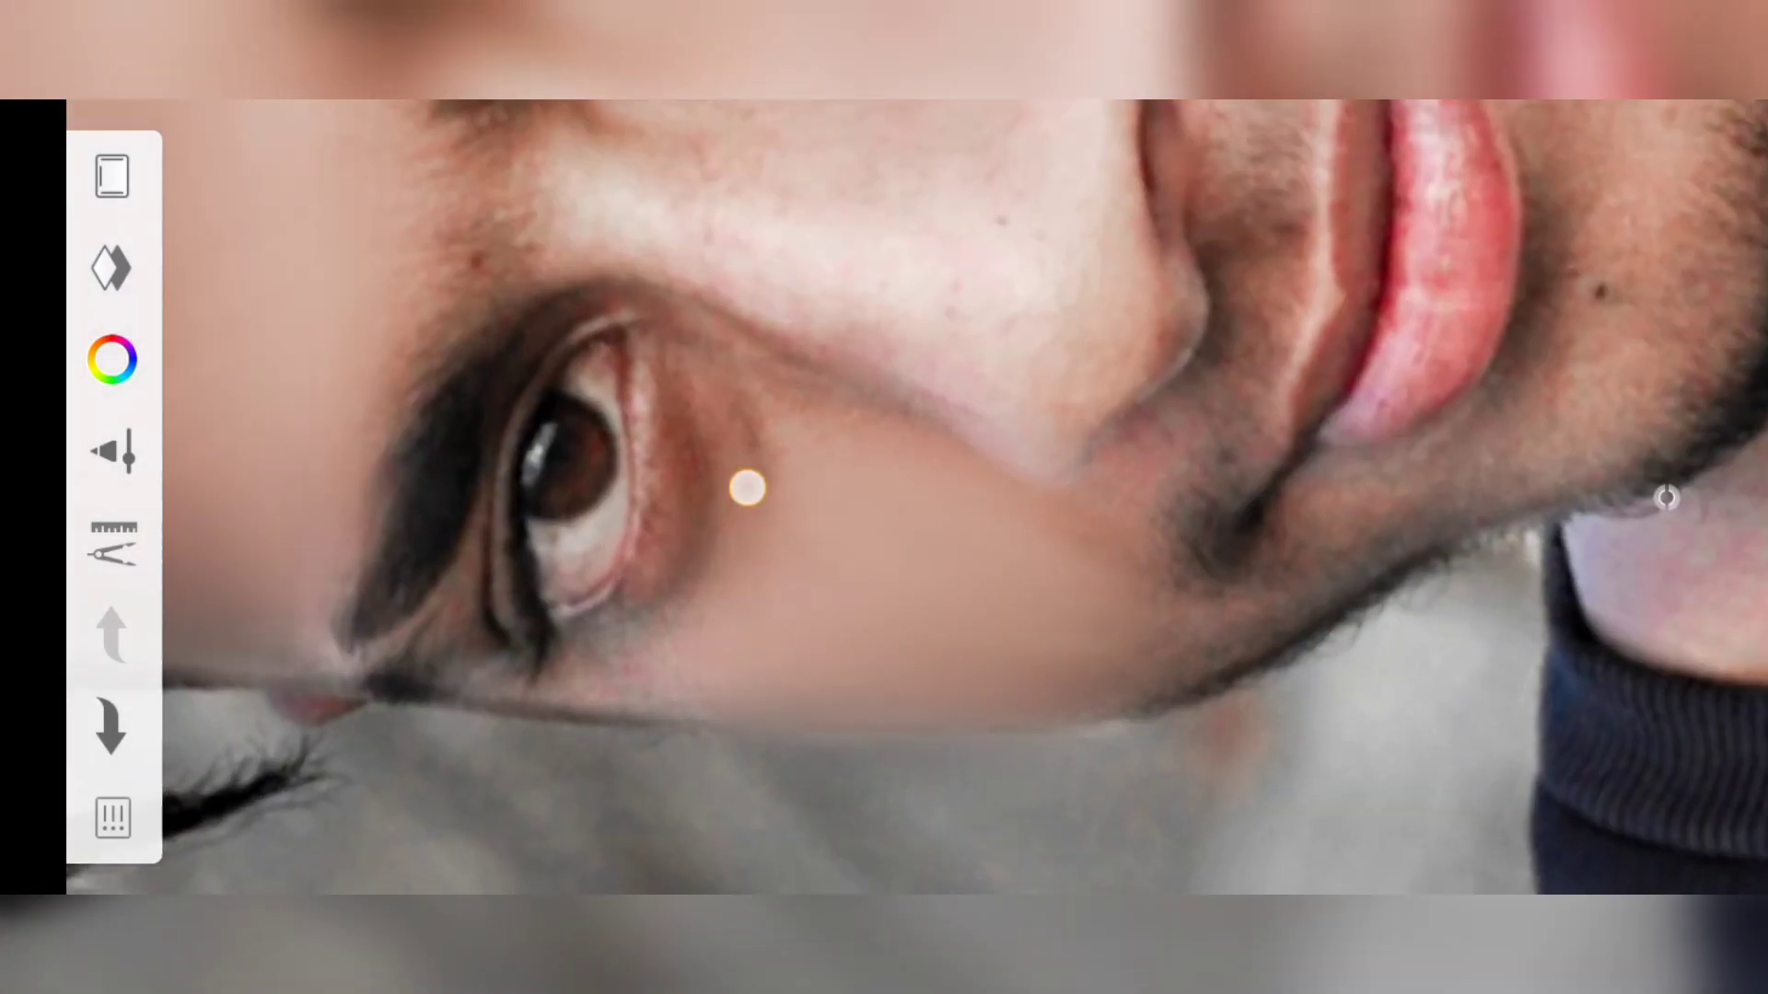